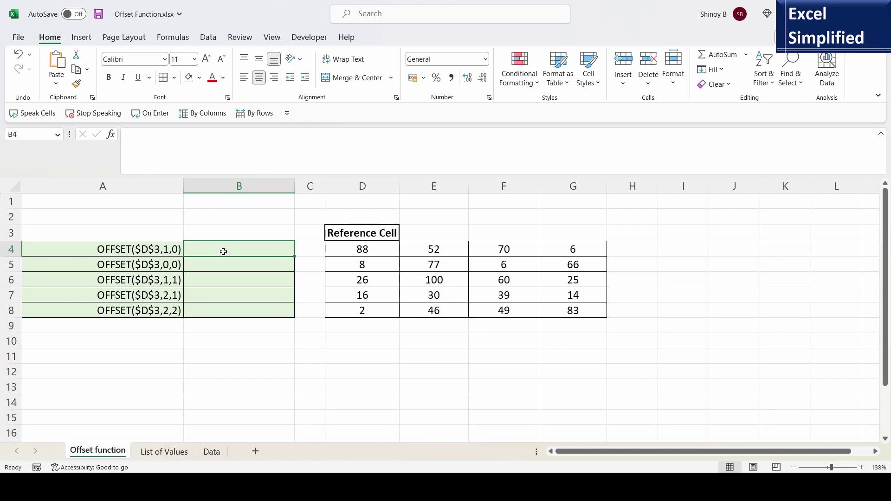
Step: Examine the number table D4:G8, the reference cell D3 and the OFFSET formula texts in A4:A8
drag(332, 248, 584, 313)
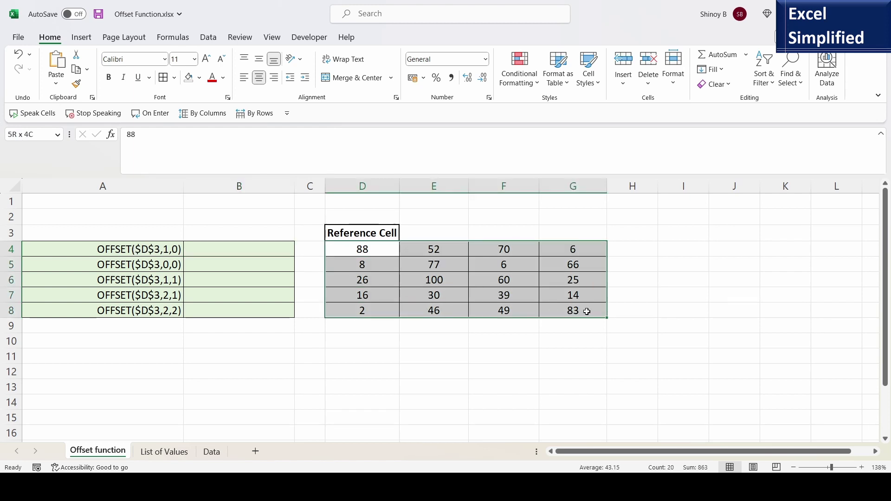
click(367, 230)
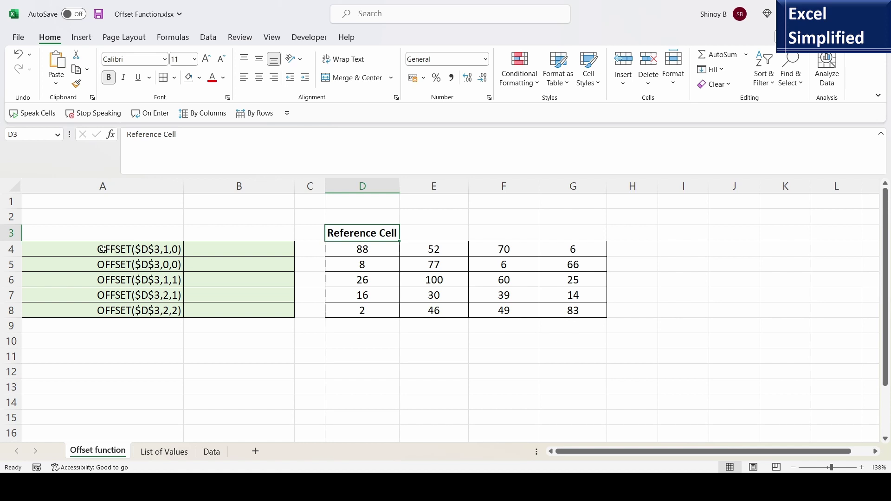
drag(114, 246, 149, 310)
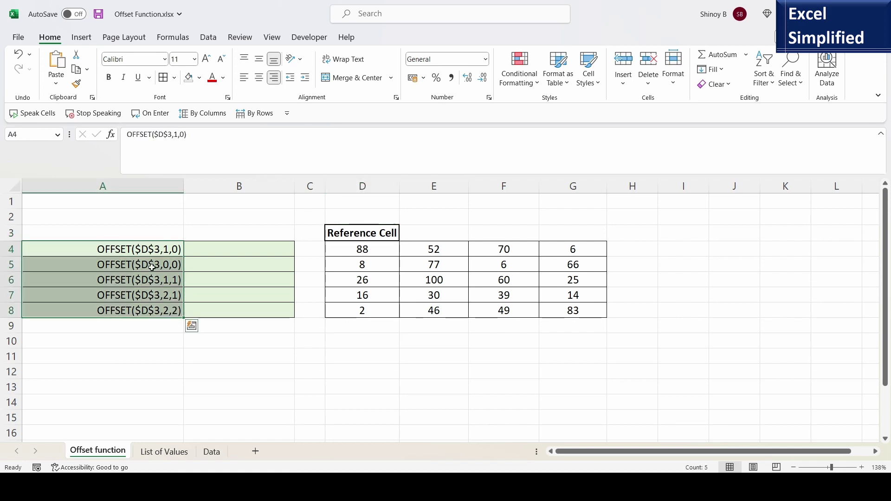
click(230, 248)
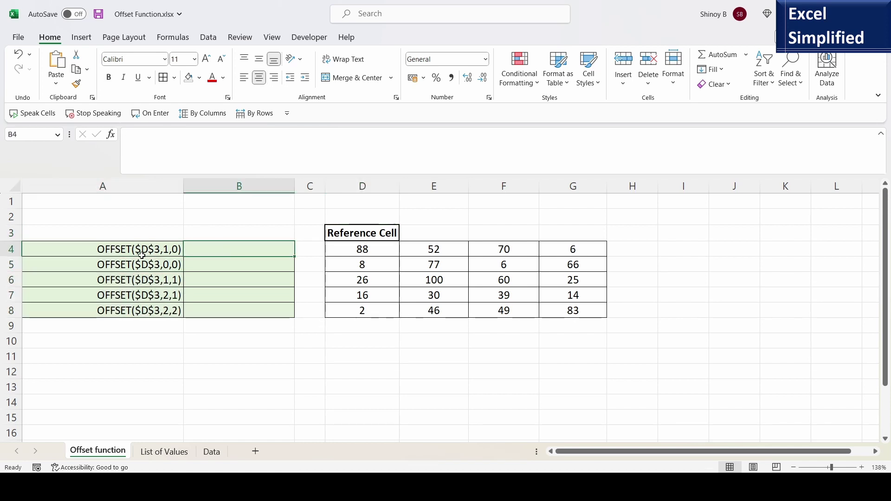
Step: Copy the formula text from A4 and enter it in B4 as the working formula =OFFSET($D$3,1,0)
click(117, 250)
drag(127, 135, 188, 135)
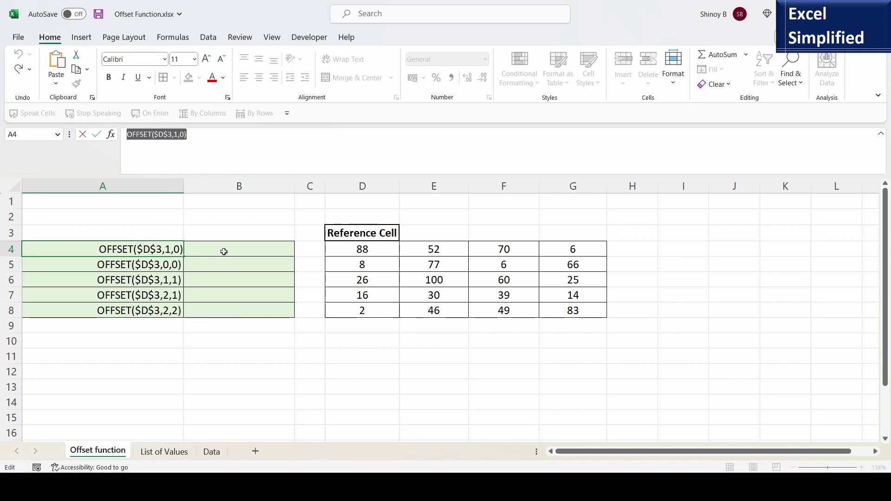
key(ctrl+c)
key(Escape)
click(225, 250)
double_click(227, 245)
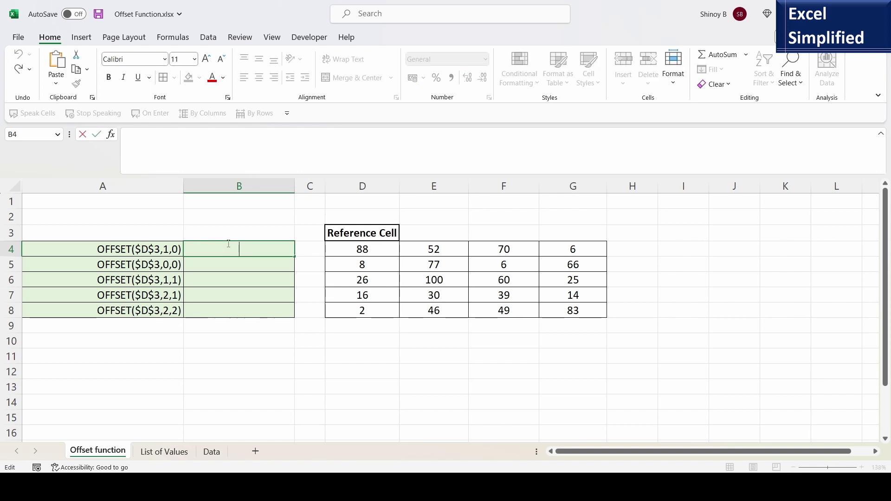
text(=)
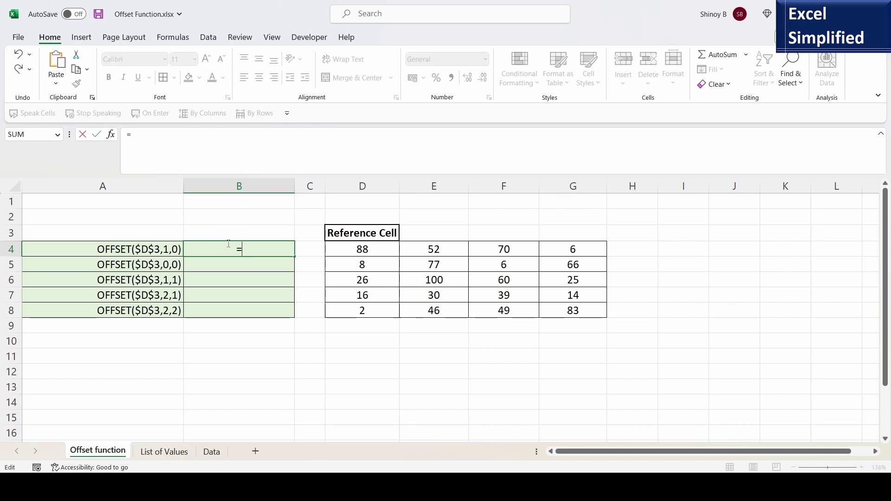
key(ctrl+v)
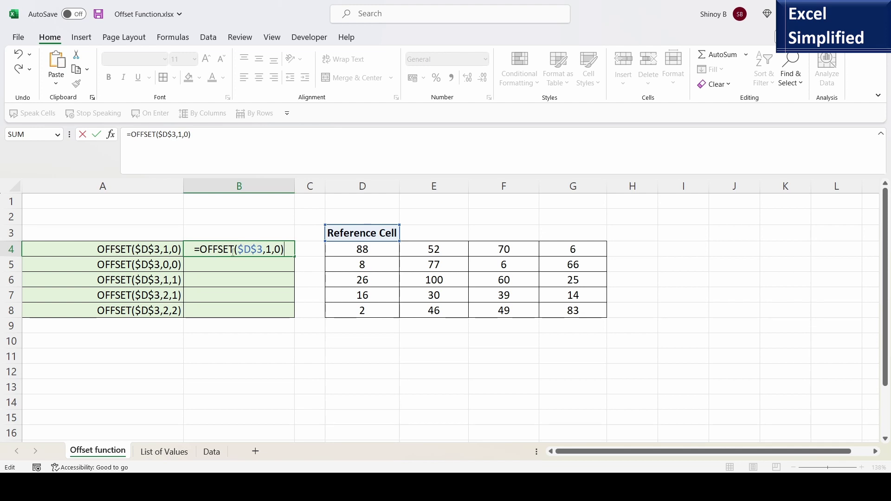
double_click(269, 250)
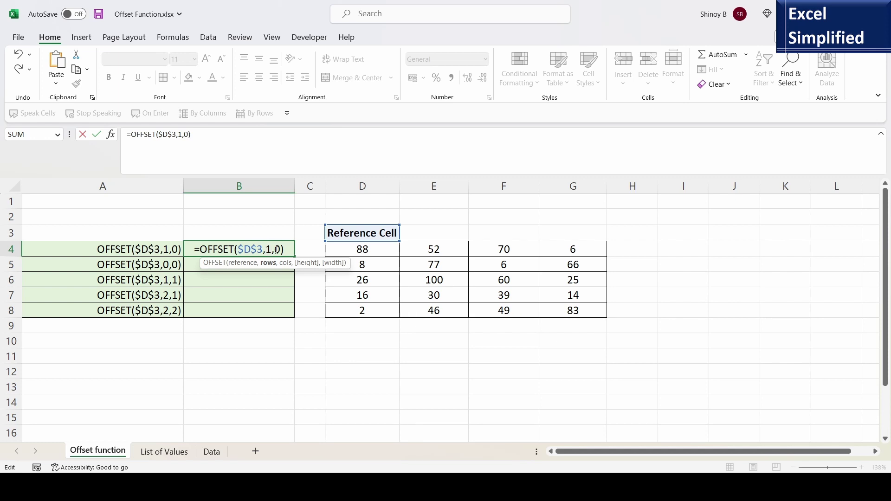
double_click(277, 250)
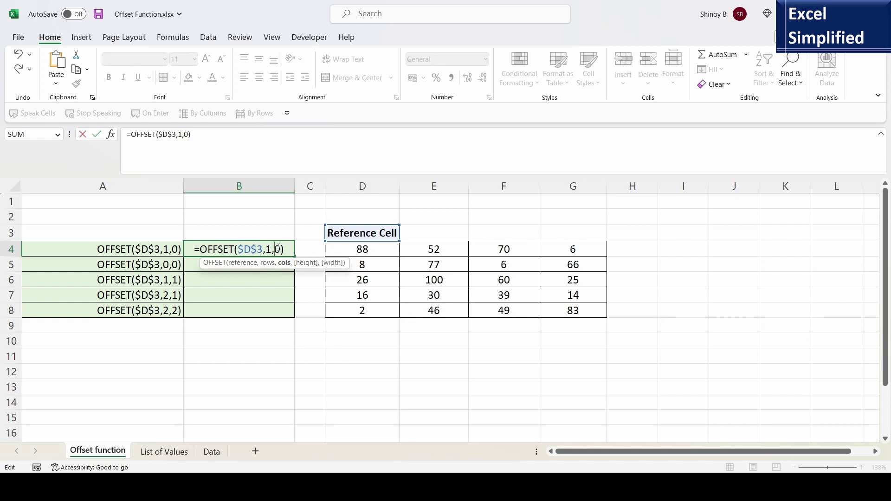
key(Return)
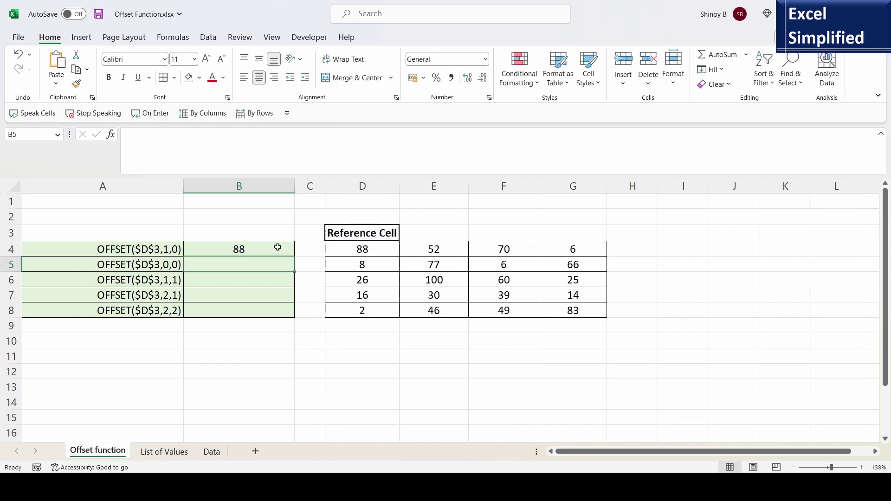
Step: Check B4's formula by tracing from reference cell D3 one row down to D4, and compare with neighbouring cell E4
click(277, 247)
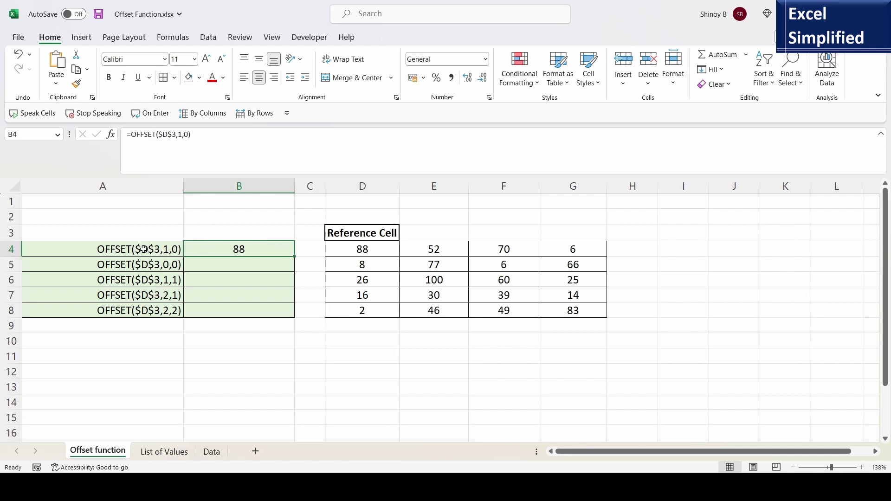
click(358, 233)
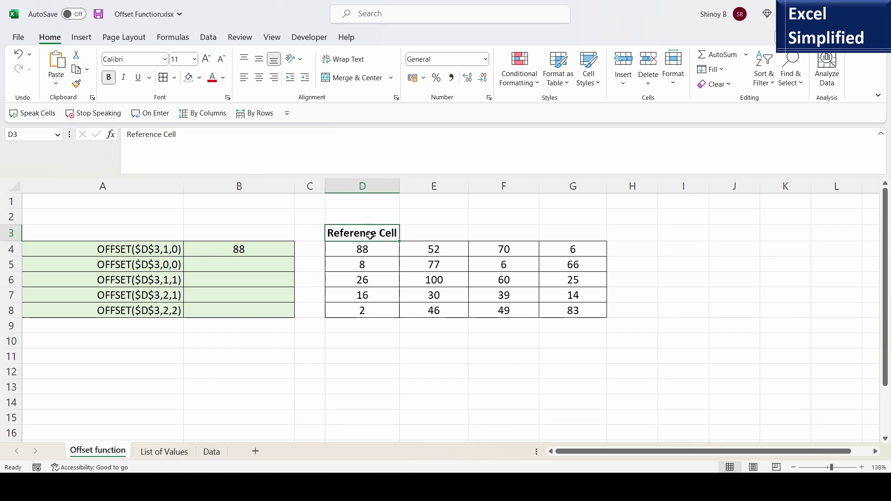
drag(370, 235, 370, 247)
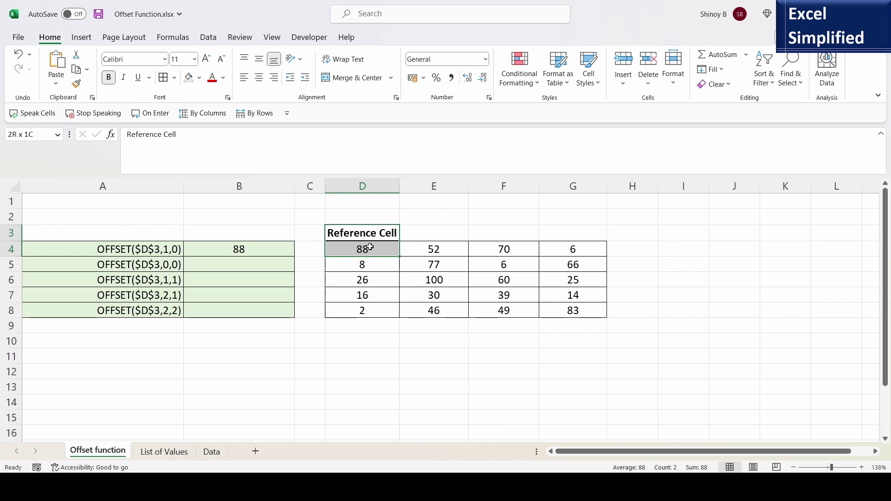
drag(370, 248, 371, 248)
ctrl+click(440, 250)
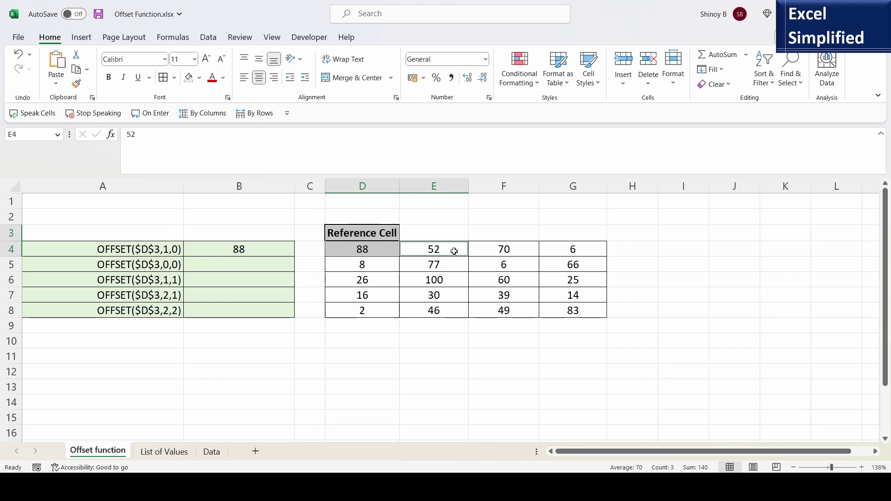
click(149, 251)
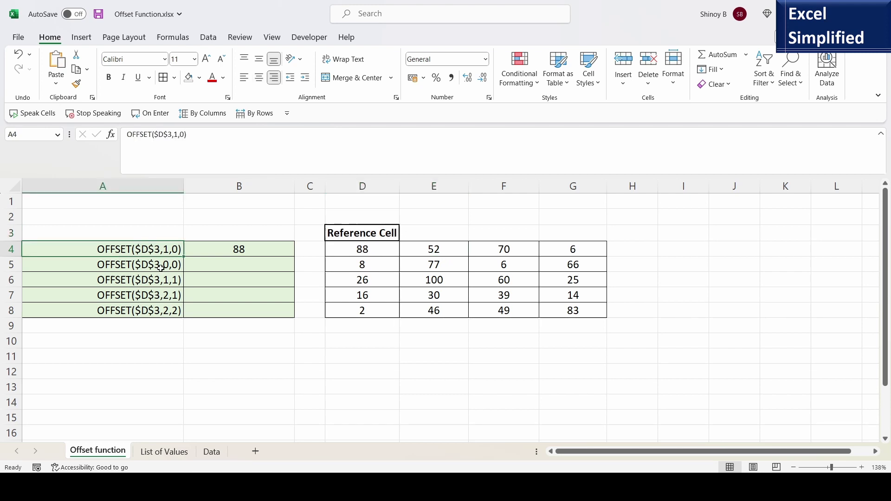
Step: Copy the formula text from A5, enter =OFFSET($D$3,0,0) in B5, and check it against reference cell D3
click(118, 268)
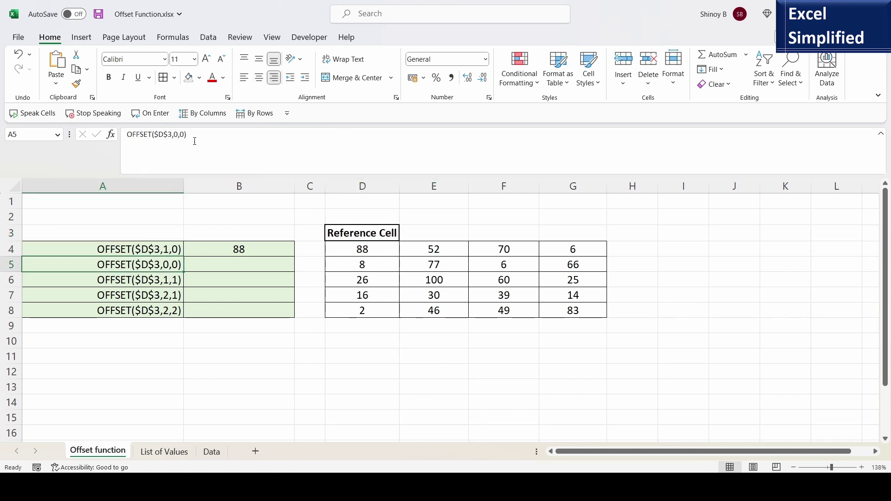
drag(188, 134, 125, 135)
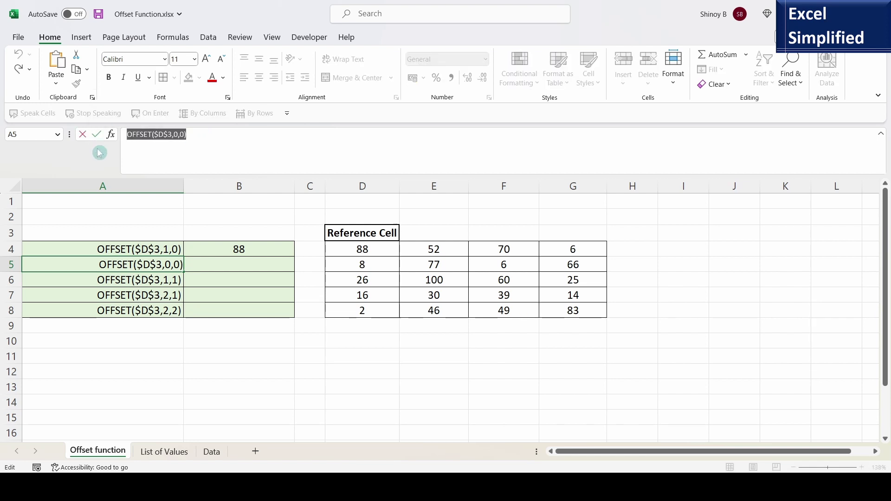
click(244, 264)
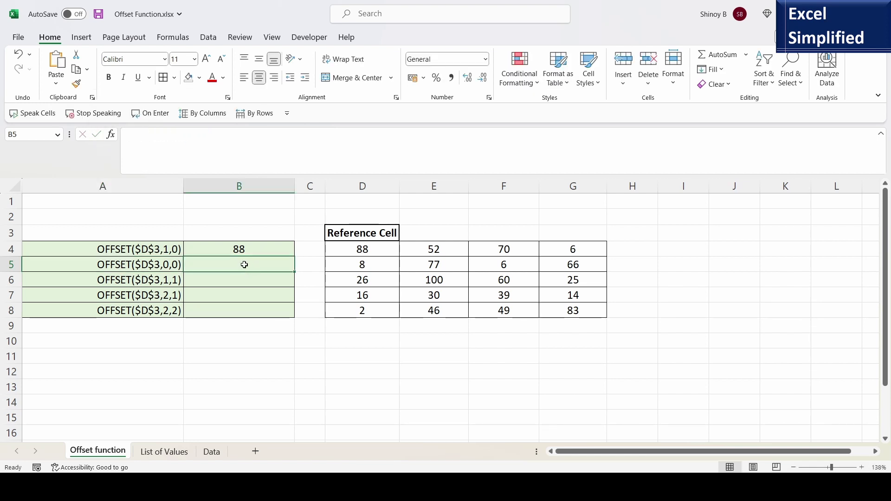
double_click(245, 265)
text(=)
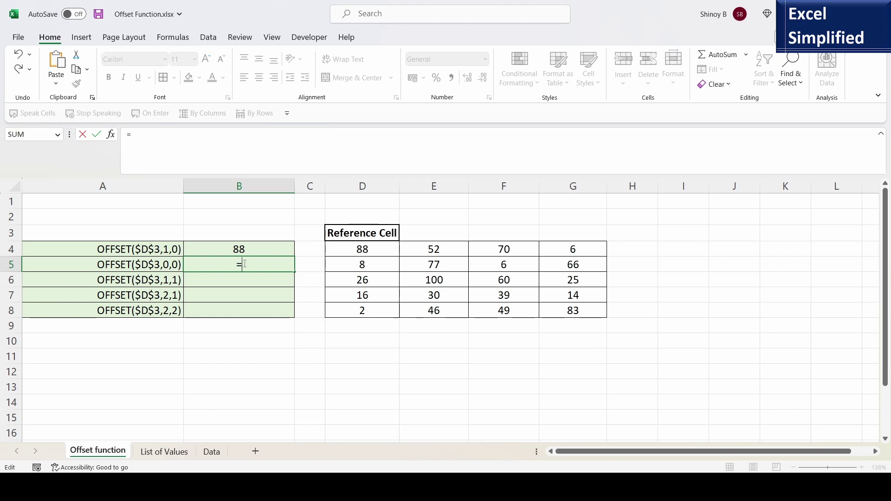
key(ctrl+v)
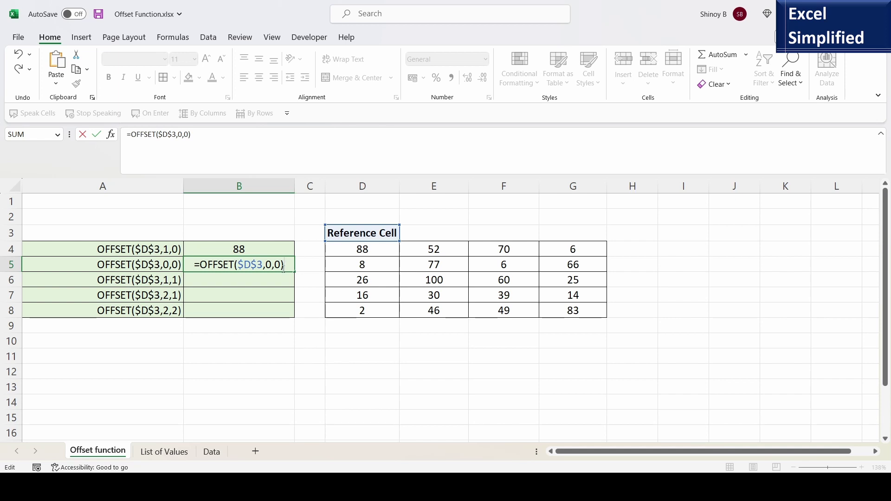
key(Return)
click(372, 229)
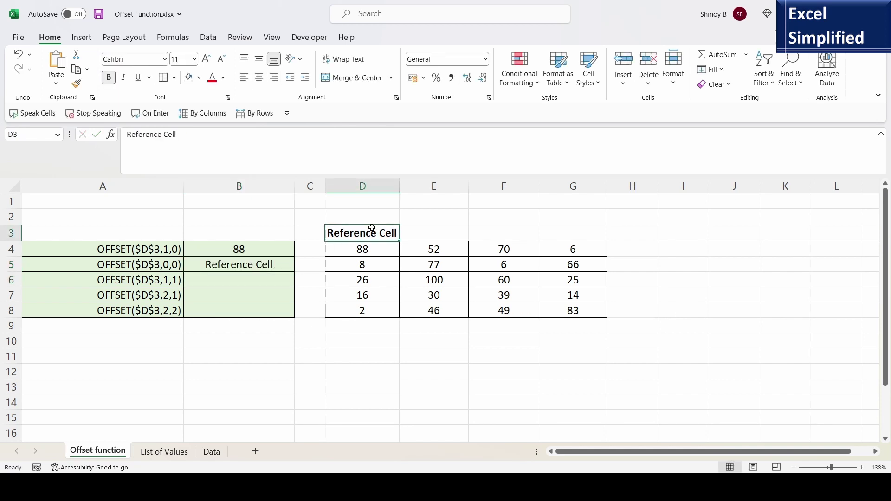
Step: Copy the formula text from A6 and enter it in B6 as the working formula =OFFSET($D$3,1,1)
click(177, 280)
click(186, 135)
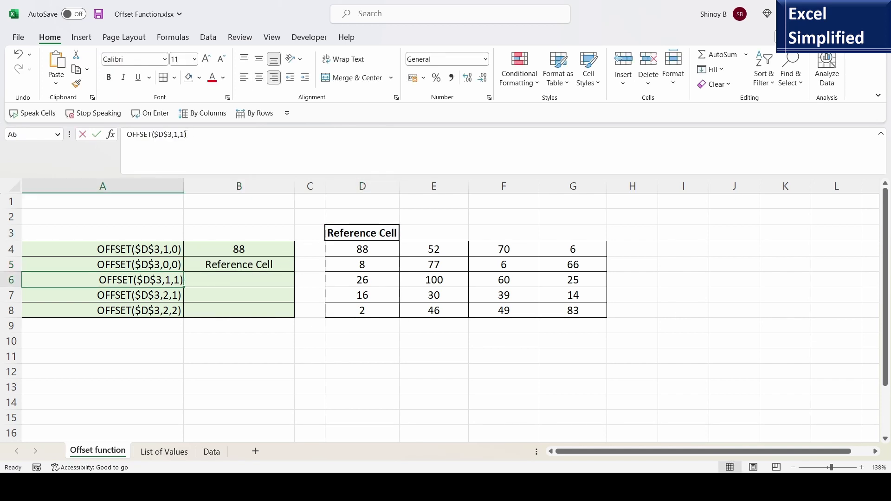
drag(186, 134, 127, 134)
key(ctrl+c)
click(243, 284)
text(=)
key(ctrl+v)
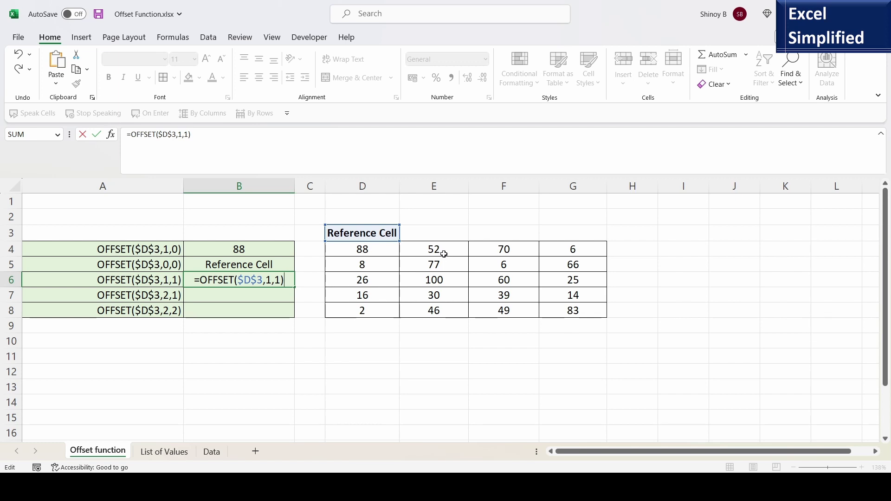
key(Return)
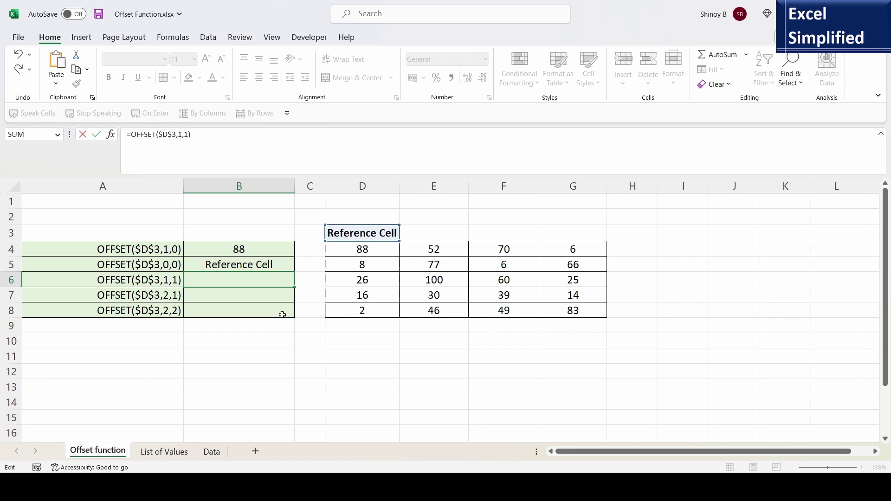
Step: Check B6's formula by tracing from D3 one row down to D4 and one column across to E4
click(255, 283)
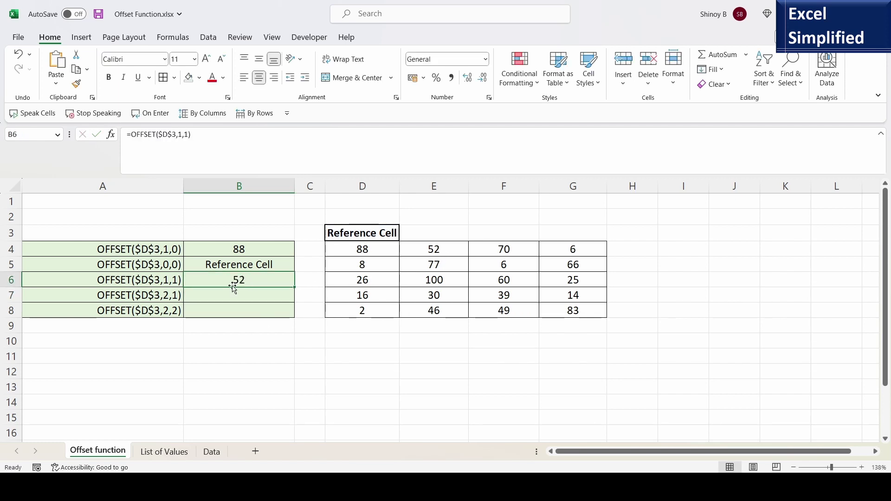
click(369, 235)
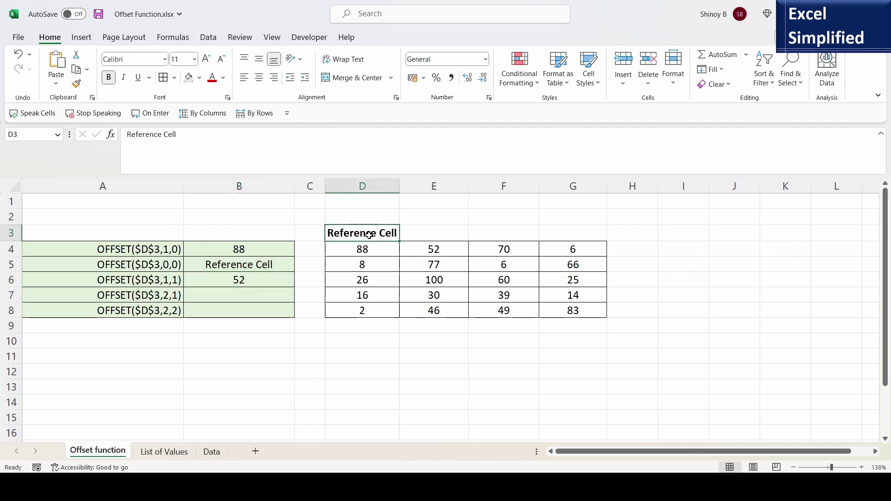
drag(369, 235, 366, 250)
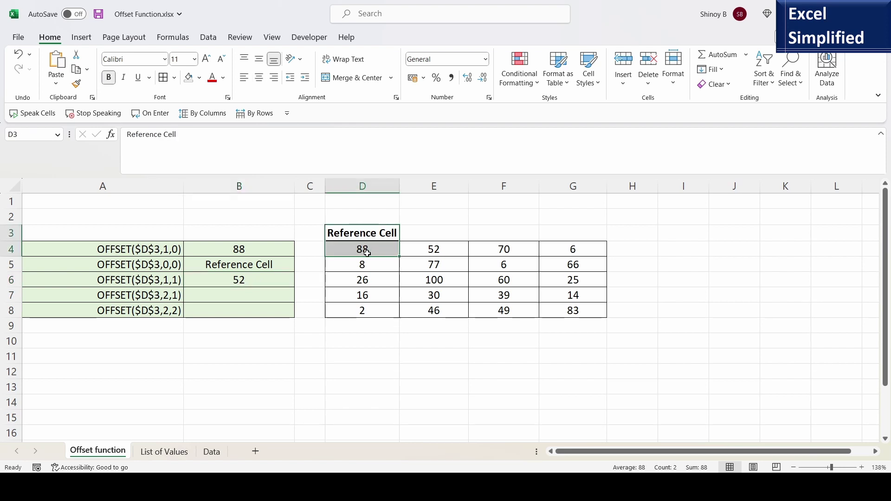
ctrl+click(447, 250)
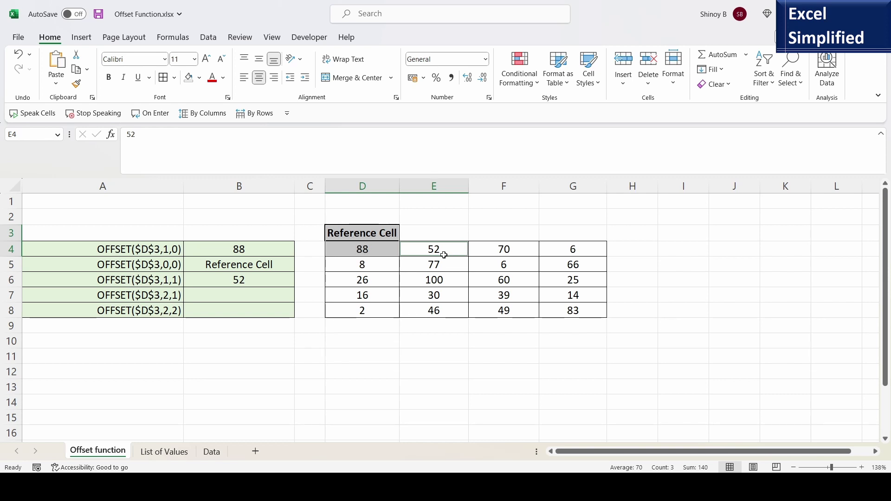
click(249, 284)
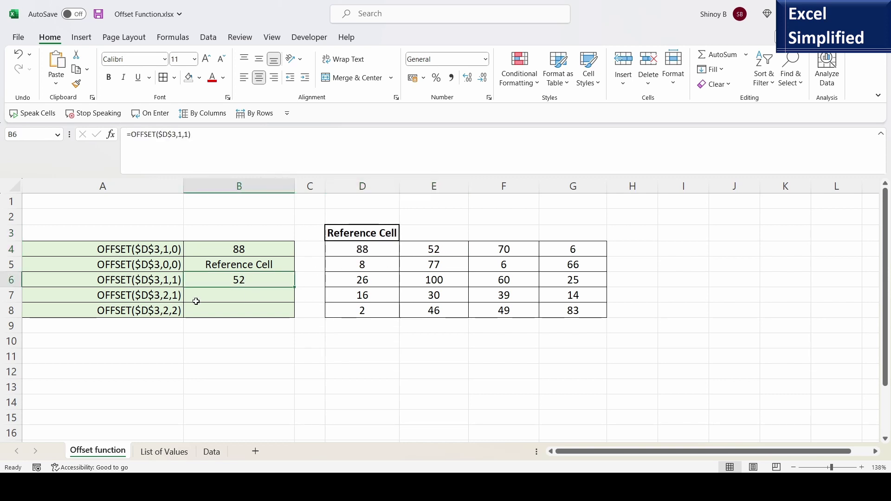
Step: Copy the formula text from A7, enter =OFFSET($D$3,2,1) in B7, and select that cell to review it
click(144, 296)
drag(204, 136, 124, 136)
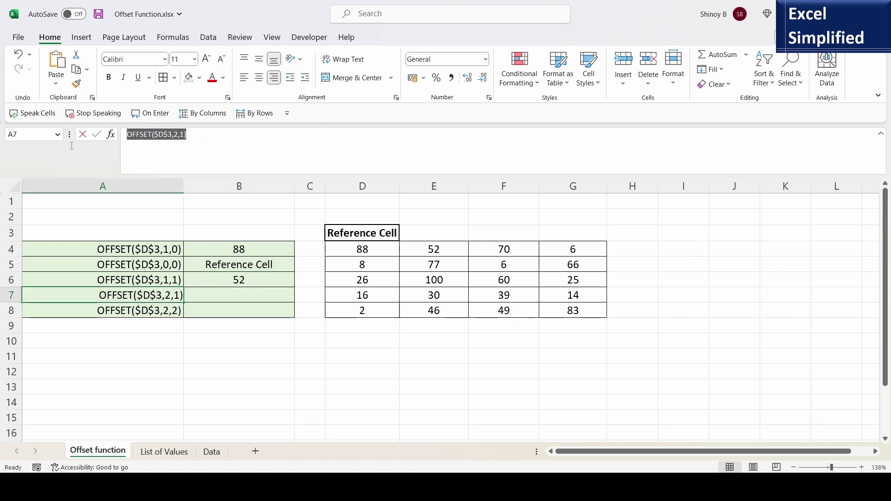
key(ctrl+c)
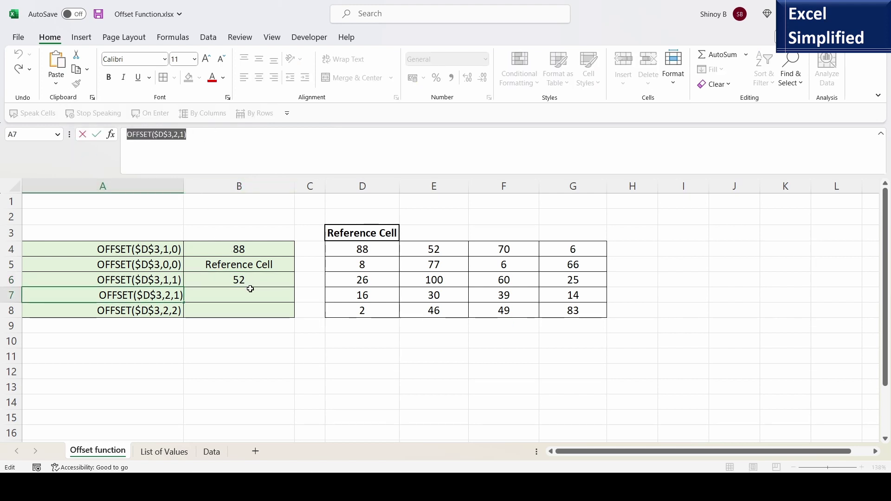
click(249, 294)
text(=)
key(ctrl+v)
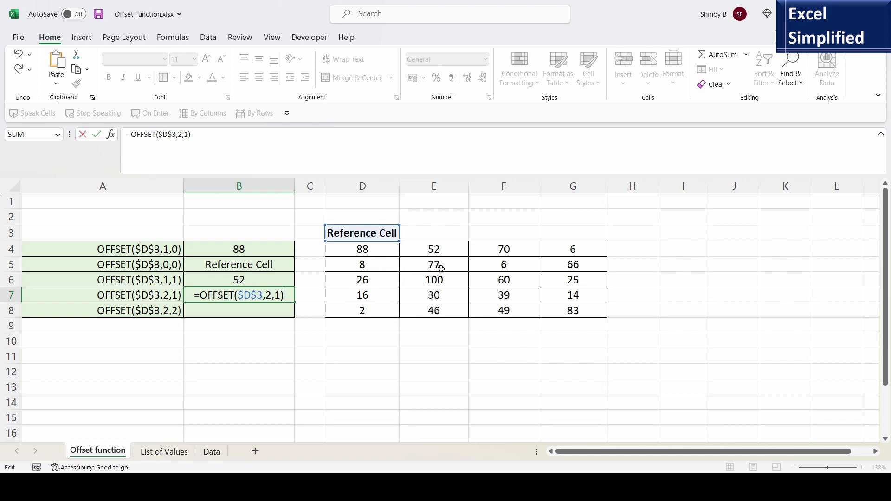
key(Return)
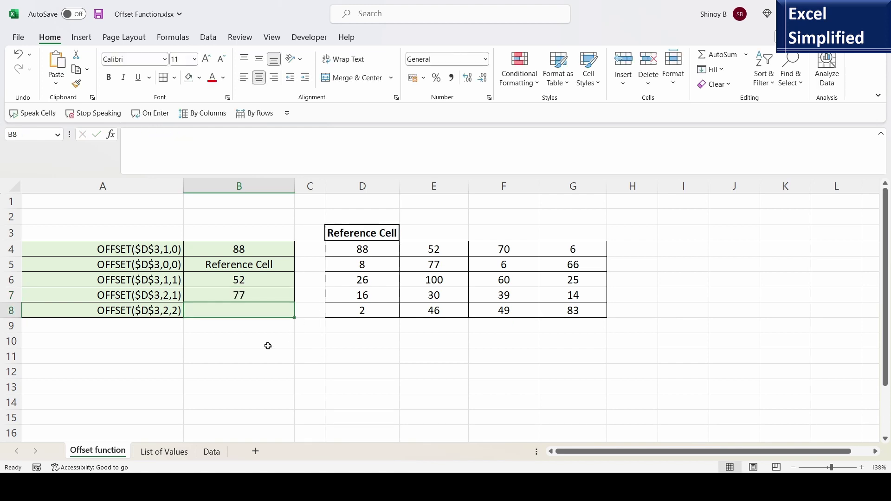
click(253, 295)
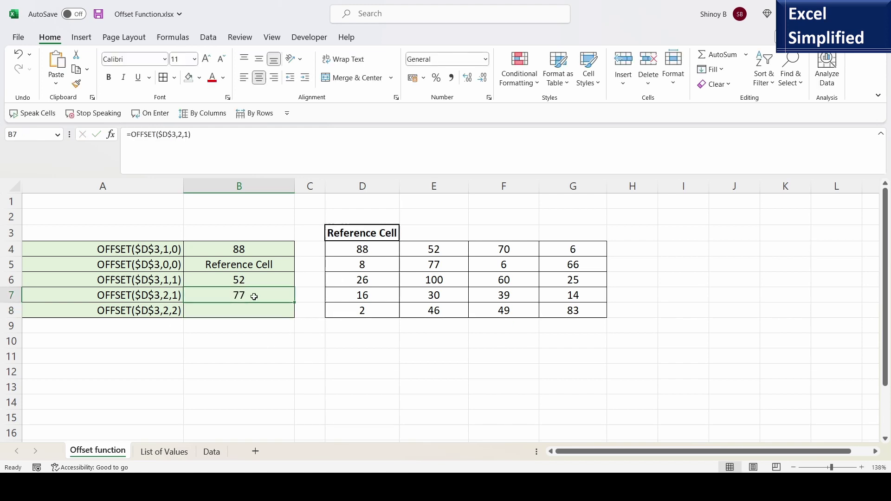
Step: Check B7's formula by tracing from D3 two rows down to D5 and one column across to E5
click(373, 231)
drag(374, 231, 376, 265)
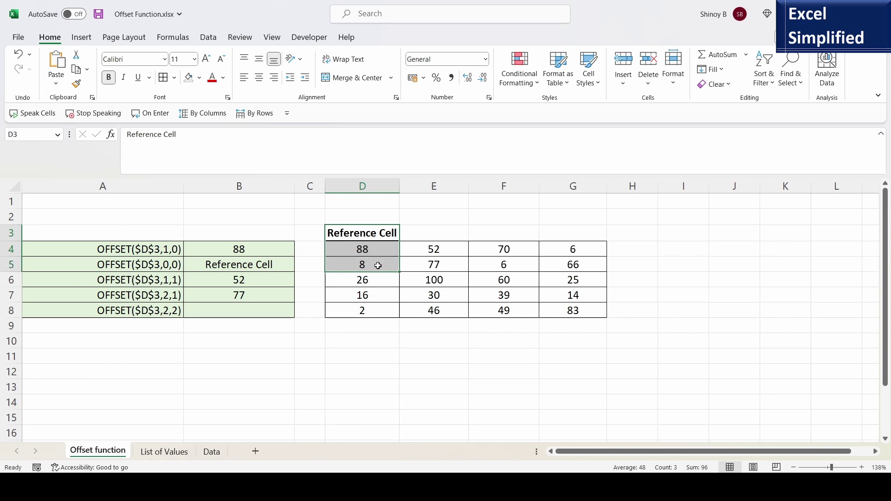
ctrl+click(439, 264)
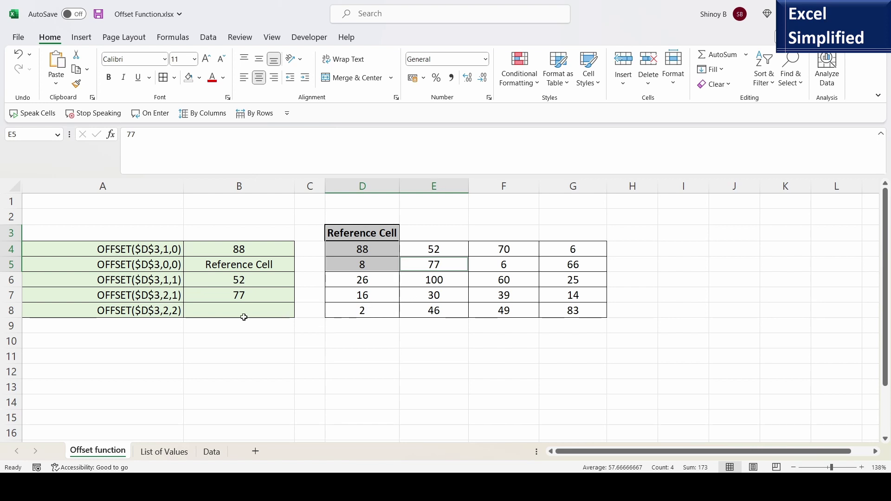
Step: Copy the formula text from A8, enter it in B8 as =OFFSET($D$3,2,2), and select that cell to review it
click(153, 311)
drag(187, 135, 34, 142)
key(ctrl+c)
click(232, 304)
text(=)
key(ctrl+v)
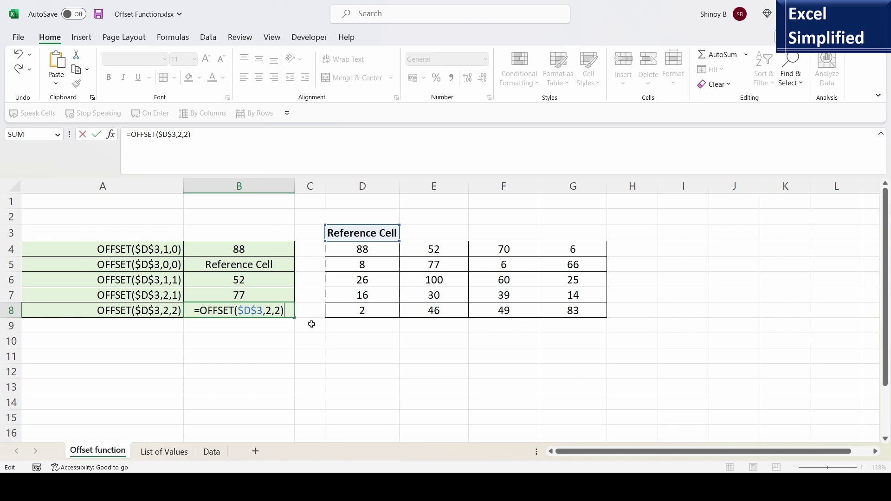
key(Return)
click(270, 309)
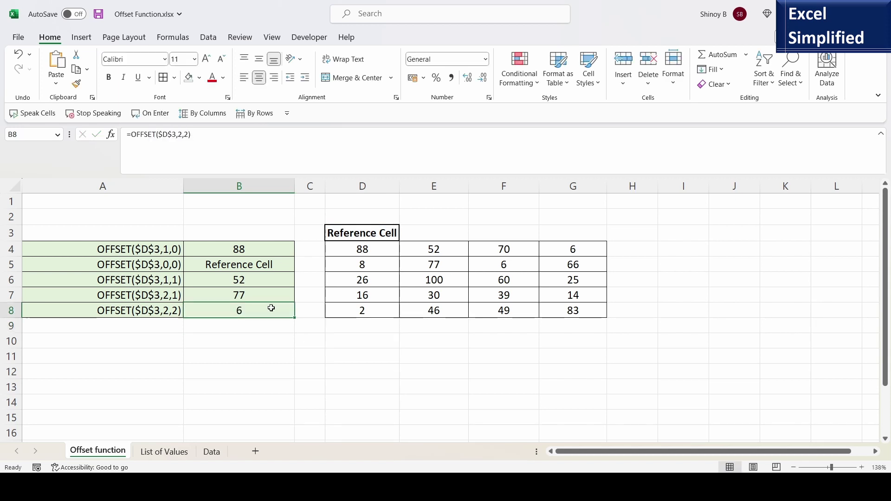
Step: Check B8's formula by tracing from D3 two rows down to D5 and two columns across to F5
drag(355, 236, 359, 263)
drag(360, 265, 358, 264)
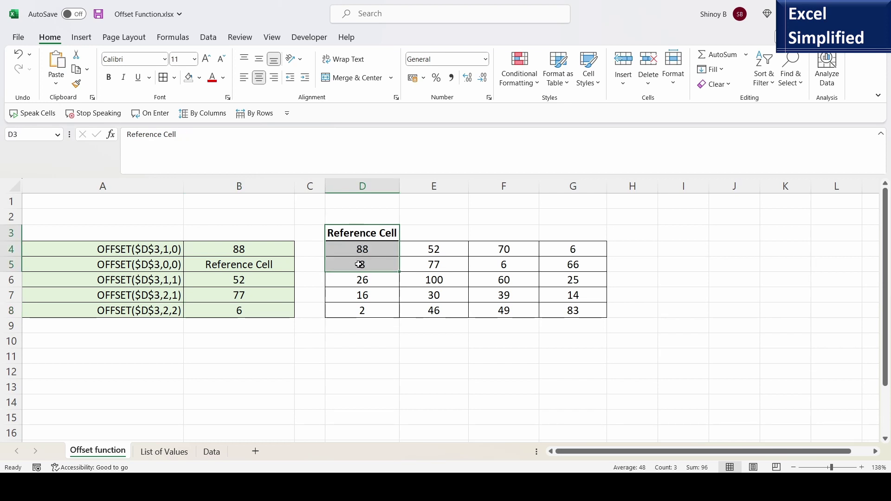
ctrl+click(432, 264)
ctrl+click(513, 268)
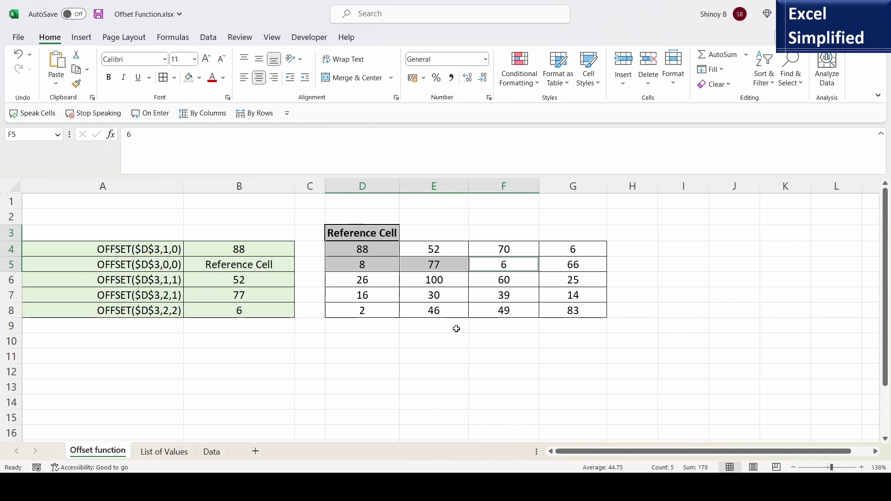
Step: Copy the OFFSET formula from B4 into B10
click(239, 340)
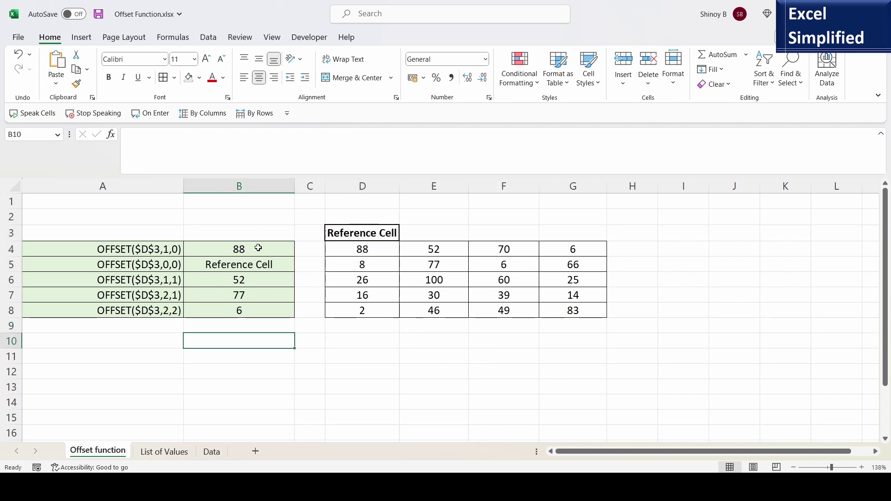
click(246, 251)
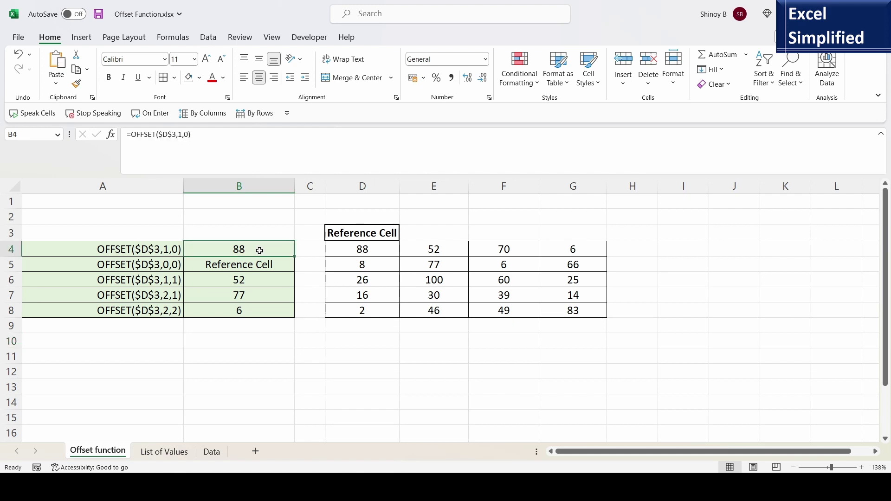
key(ctrl+c)
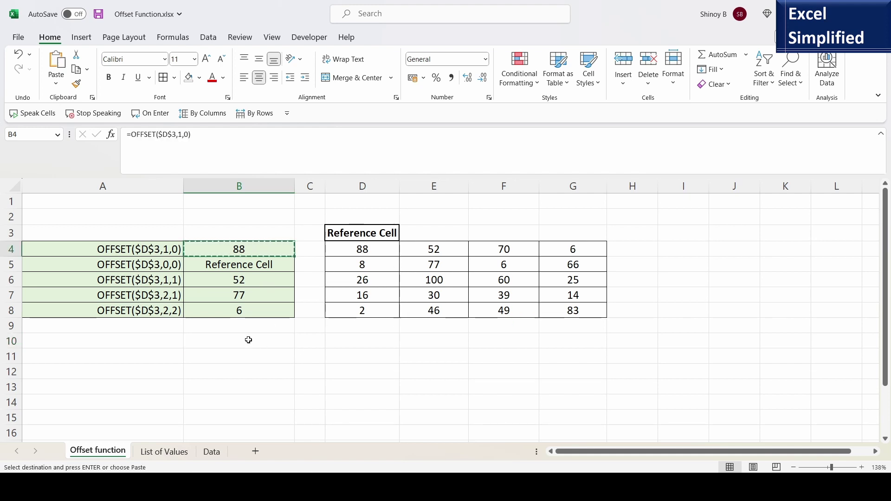
click(249, 342)
key(ctrl+v)
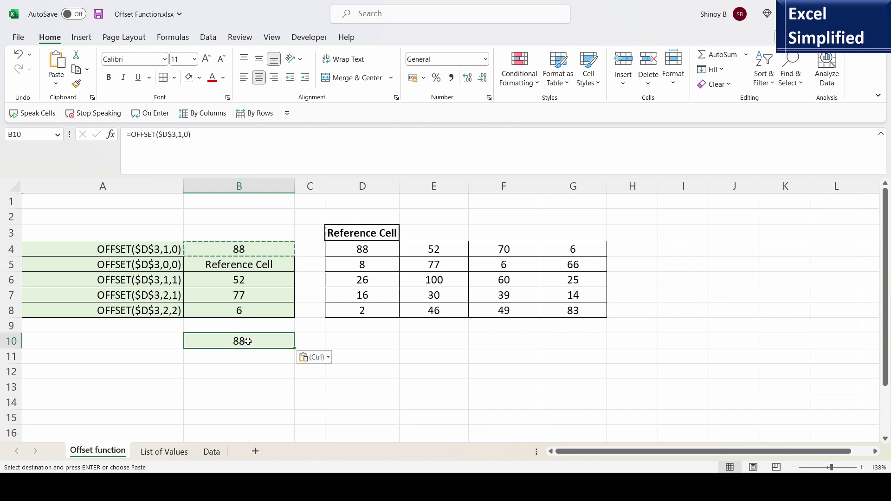
Step: Extend B10's formula with a height of 5 and a width of 4 so it reads =OFFSET($D$3,1,0,5,4)
click(262, 365)
click(253, 341)
double_click(255, 341)
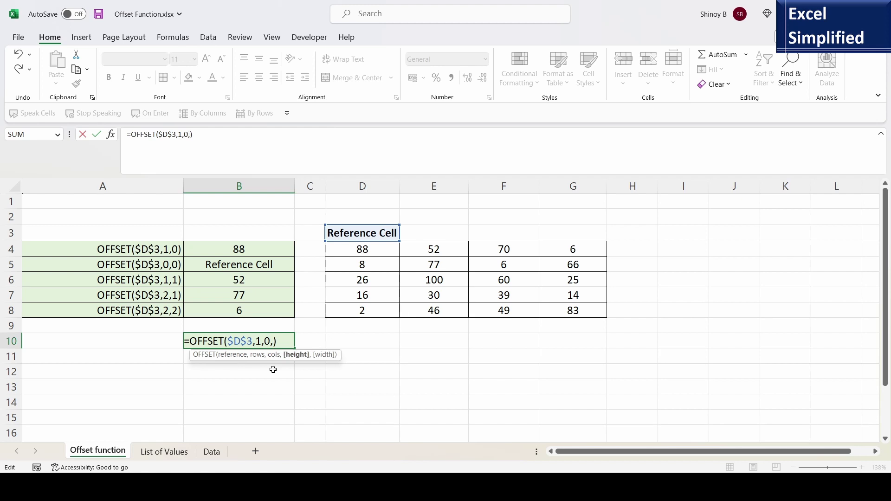
text(,)
key(BackSpace)
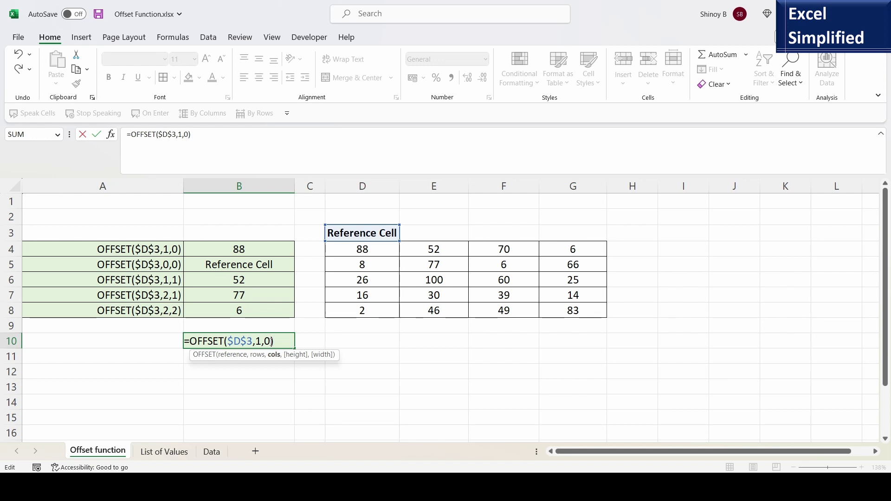
text(,5)
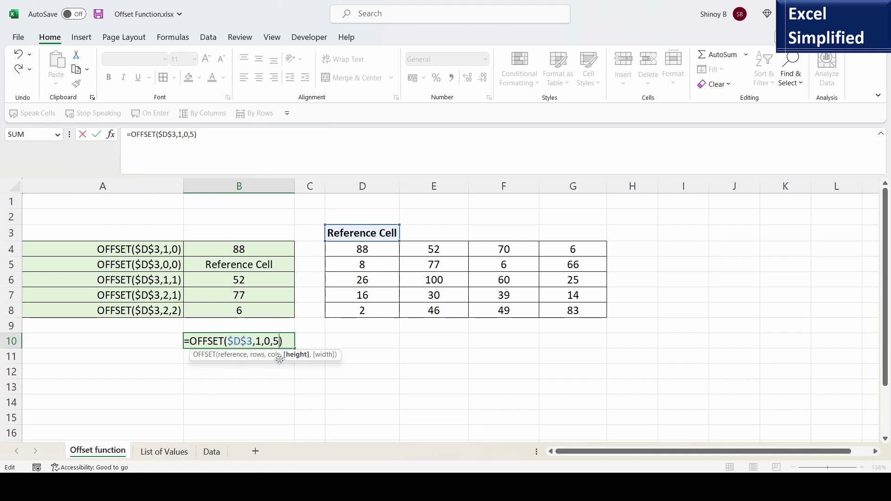
text(,4)
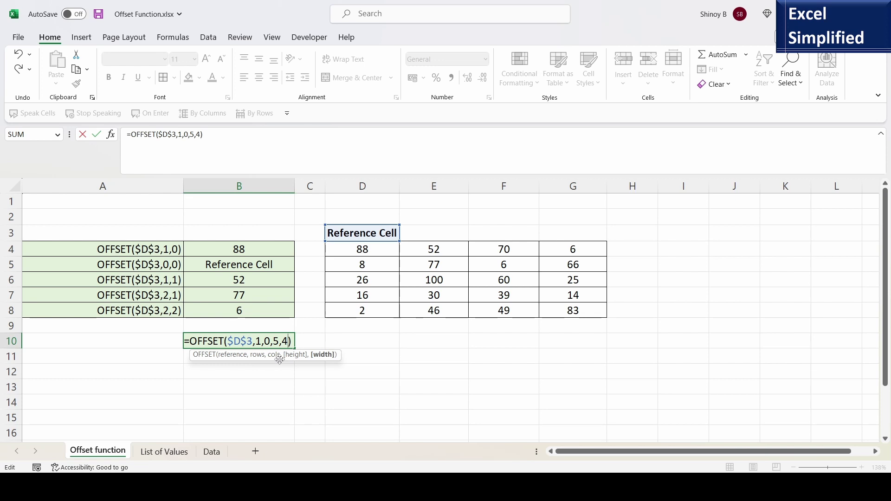
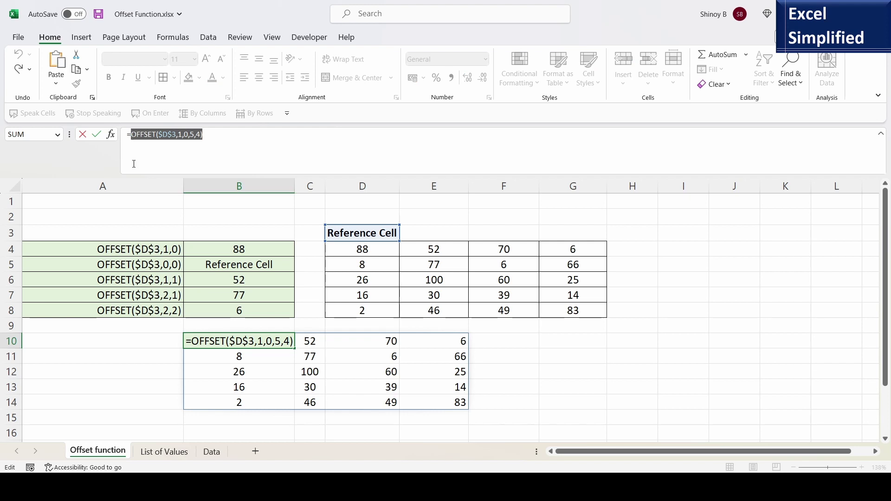
Step: Put the formula text OFFSET($D$3,1,0,5,4) in A10 as a label for the B10 formula
key(Escape)
click(120, 347)
text(OFFSET($D$3,1,0,5,4))
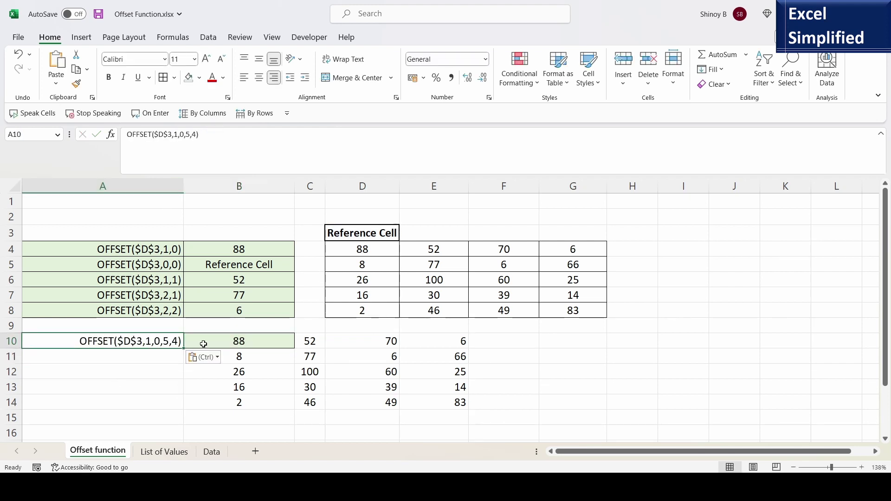
Step: Check B10's formula by tracing from D3 down to D4, then across five rows and four columns to cover D4:G8
click(362, 234)
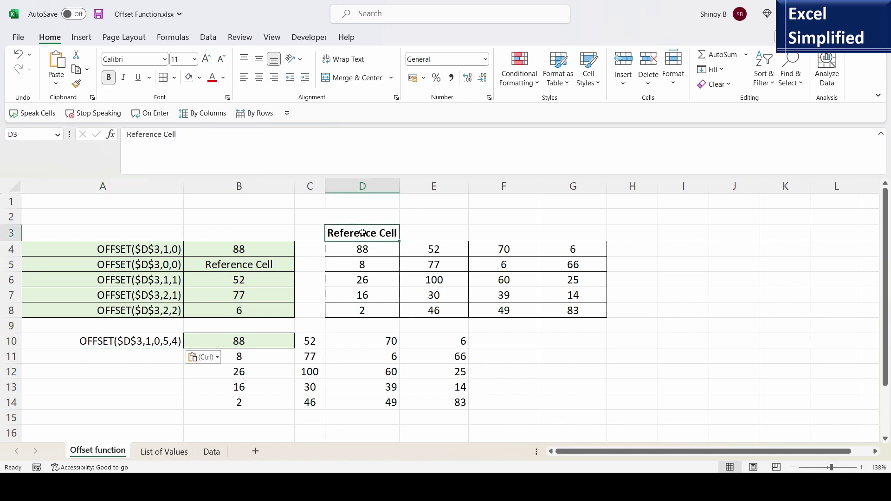
drag(362, 233, 370, 249)
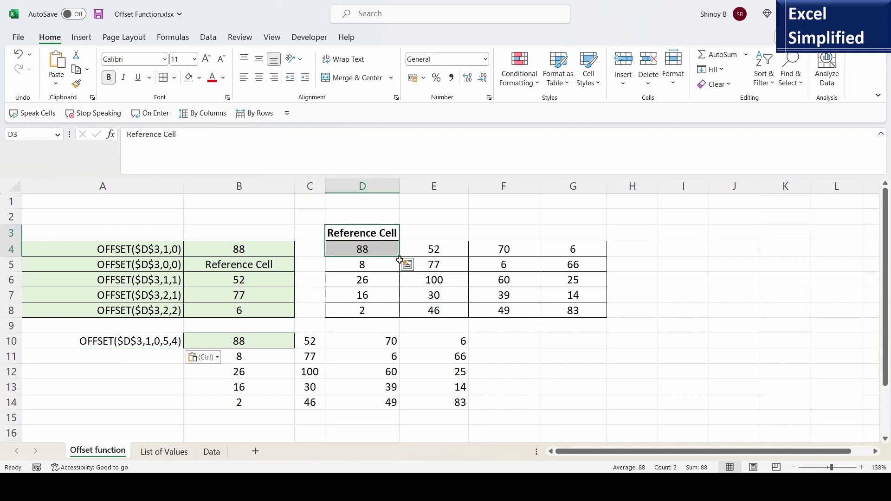
click(375, 251)
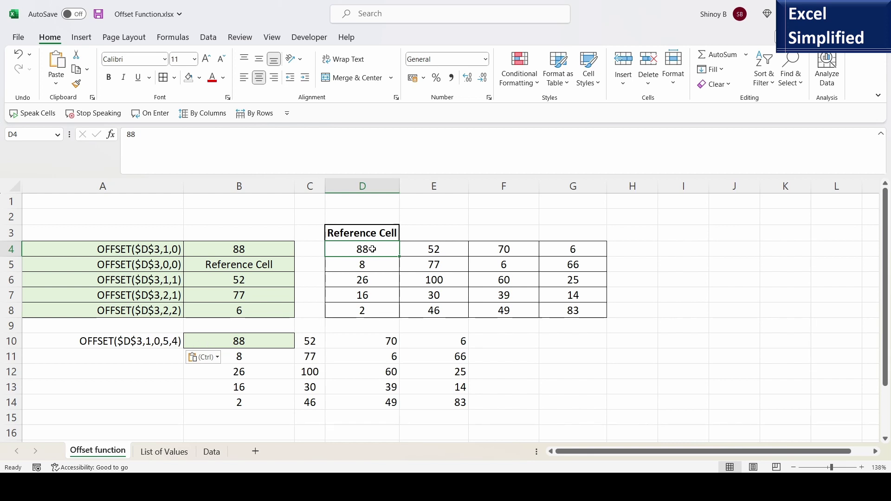
drag(373, 250, 376, 308)
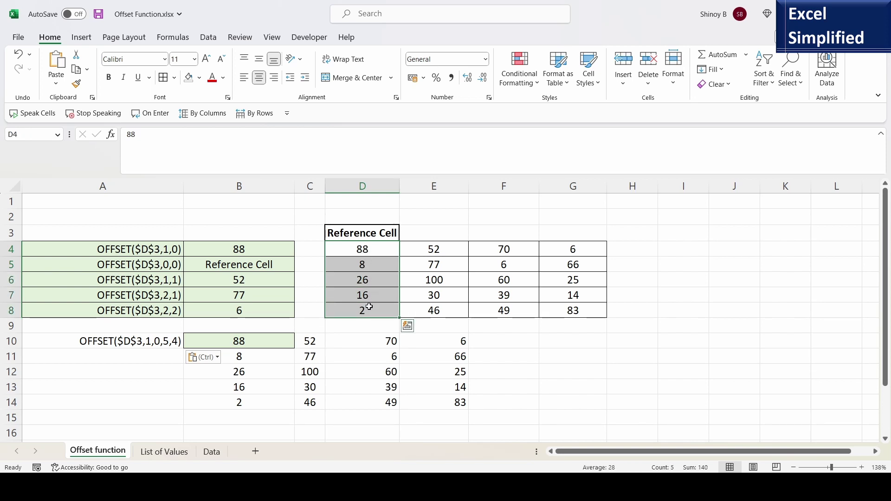
shift+click(559, 314)
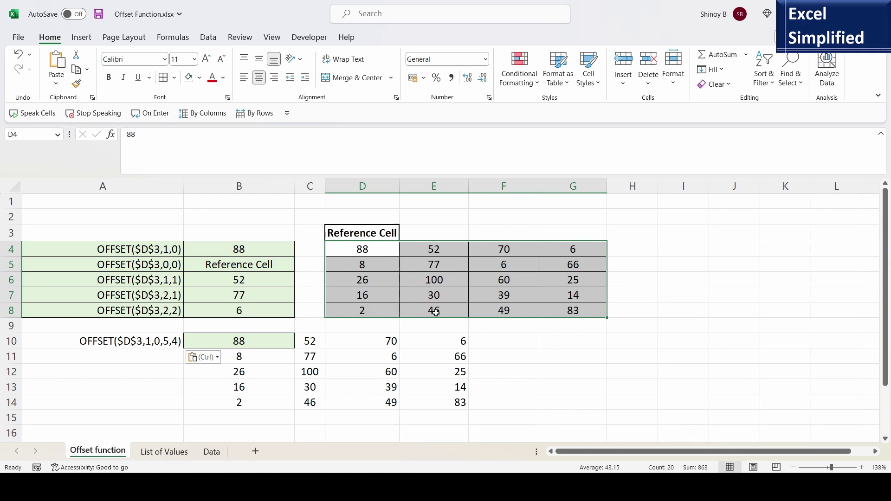
Step: Change the reference argument in B10's OFFSET formula to $D$4
click(274, 345)
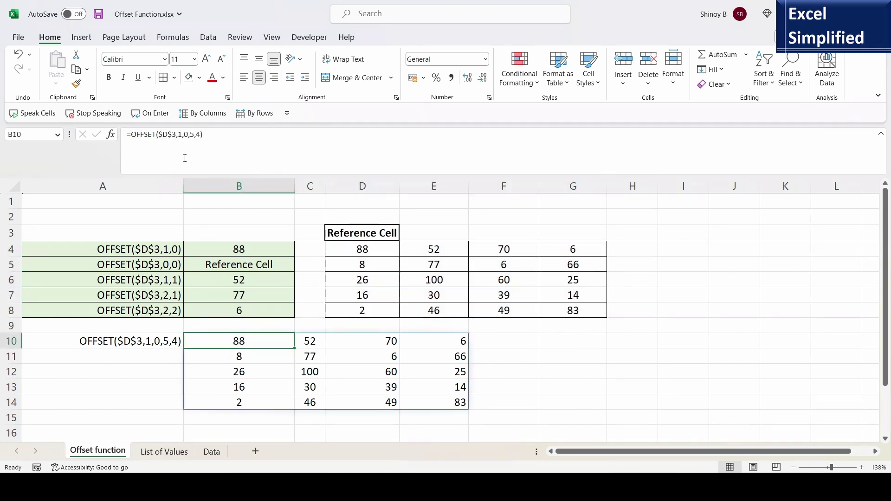
double_click(250, 345)
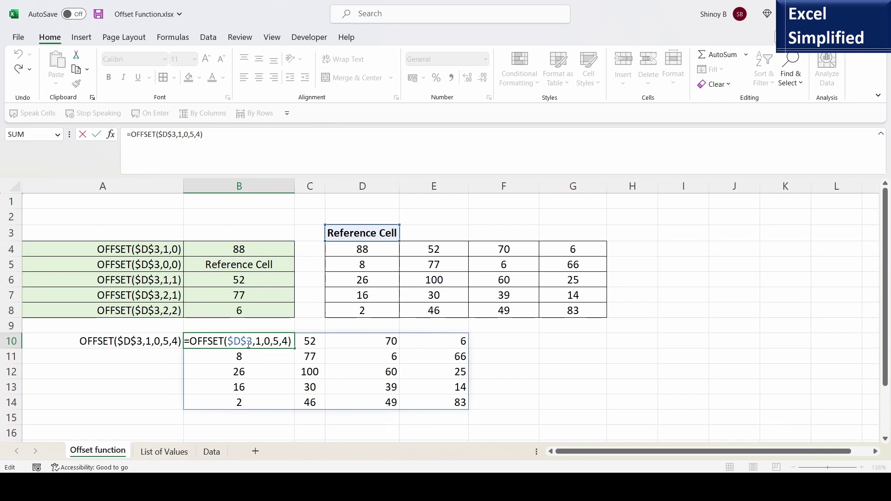
key(shift+Right)
key(shift+Right)
key(shift+Right)
key(shift+Right)
key(Right)
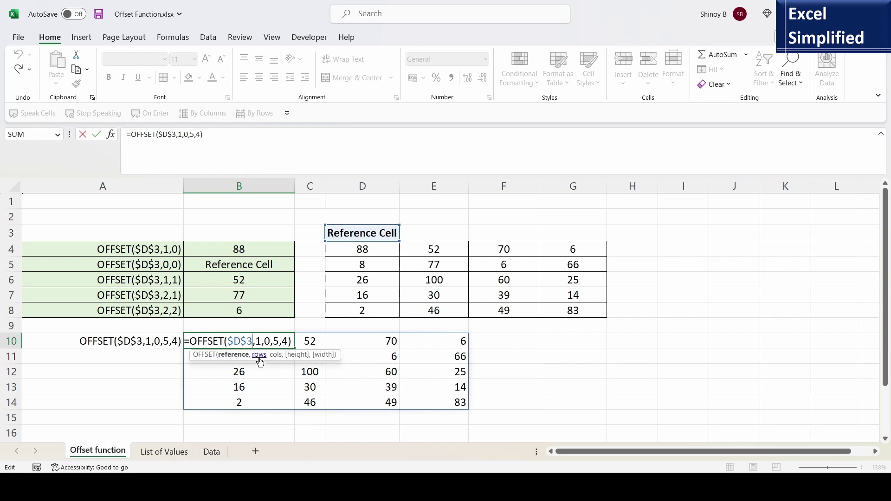
key(BackSpace)
text(4)
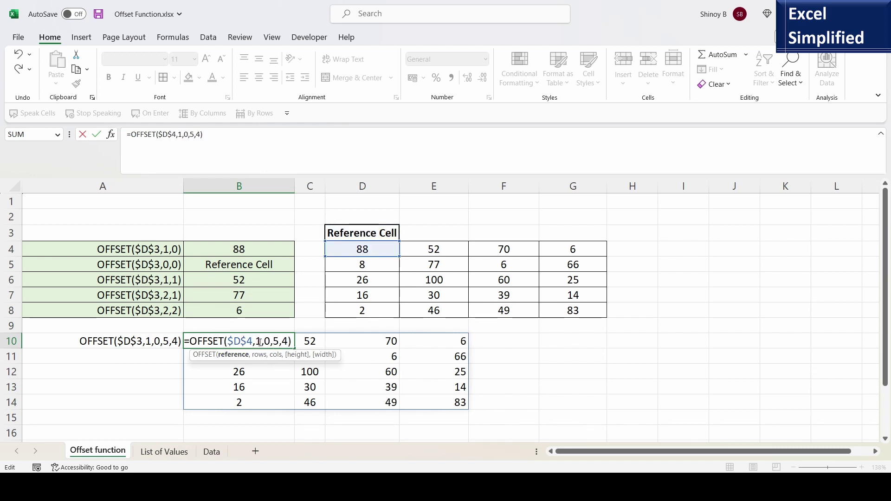
Step: Set the rows argument in B10's formula to 0, making it =OFFSET($D$4,0,0,5,4), and check it against starting cell D4
click(261, 342)
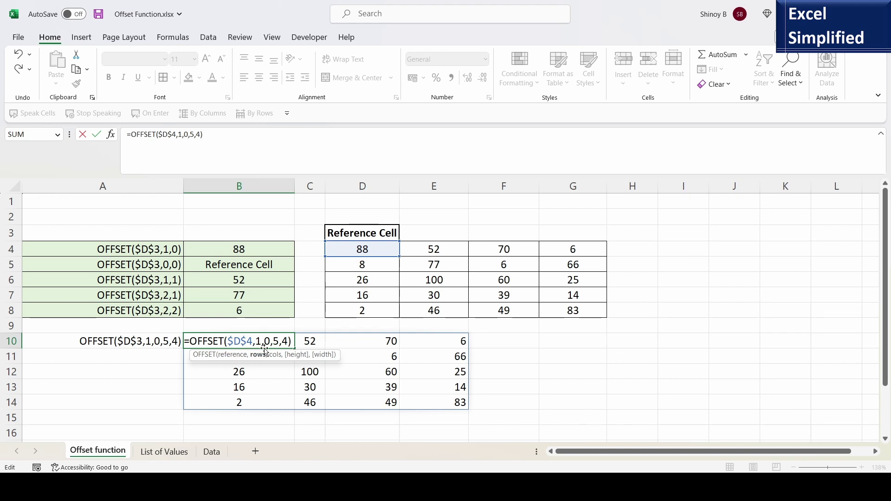
key(BackSpace)
text(0)
key(Return)
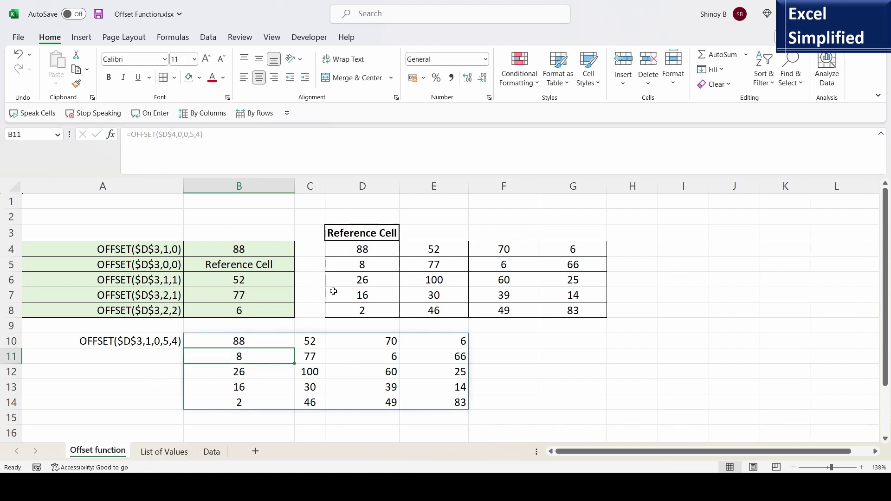
click(260, 338)
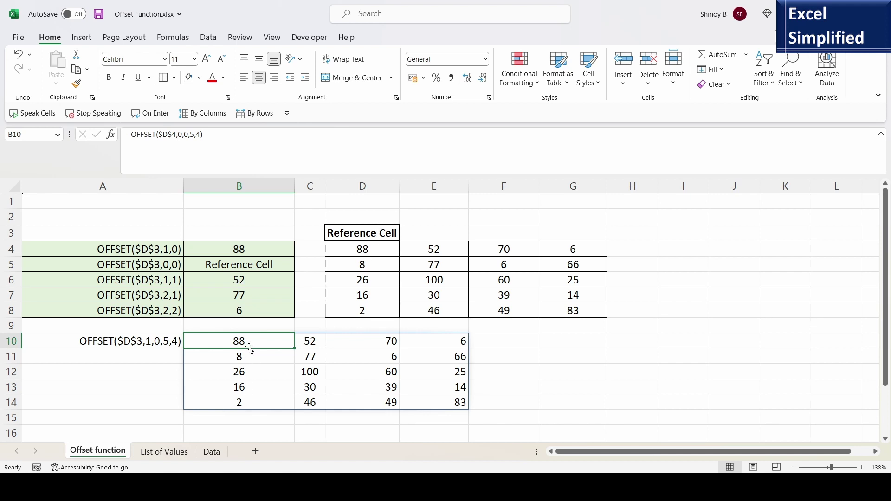
click(371, 250)
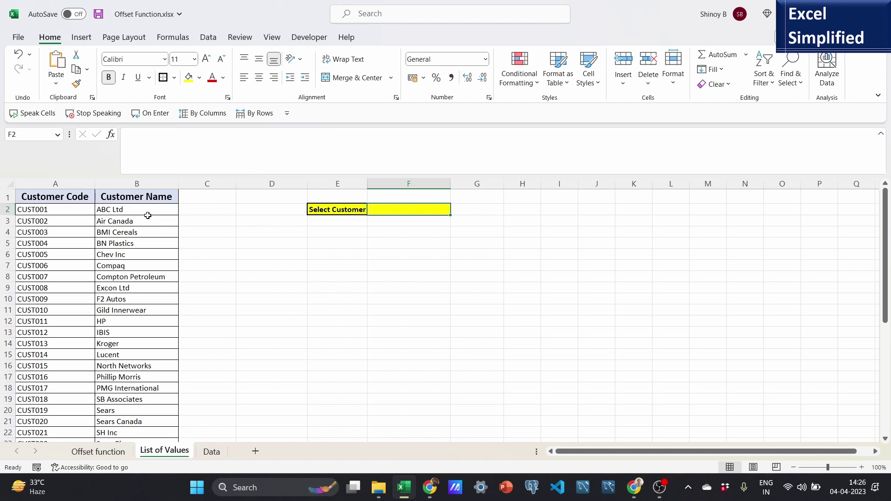
Step: Review the entries under Customer Name in column B of the List of Values sheet, starting from B2
click(138, 211)
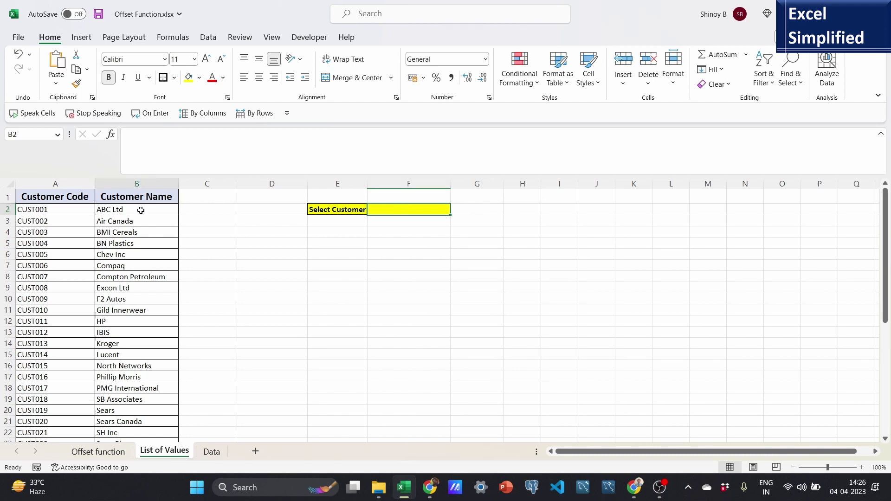
drag(141, 213, 142, 377)
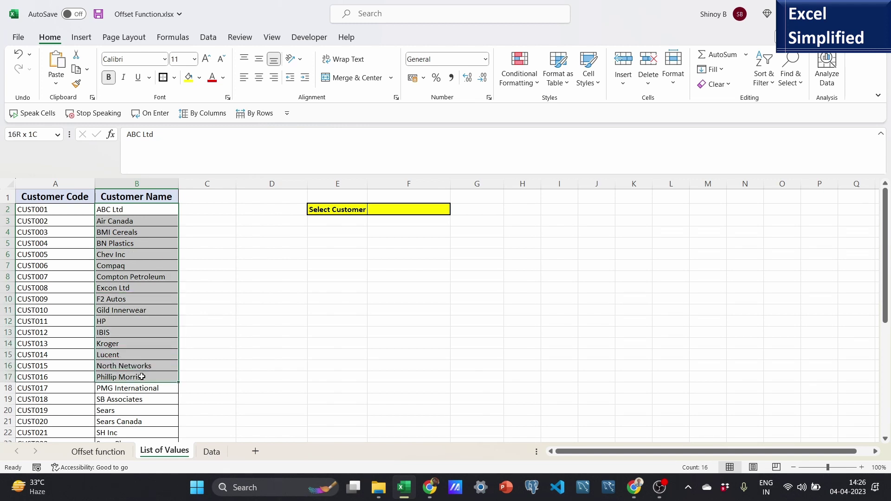
click(206, 209)
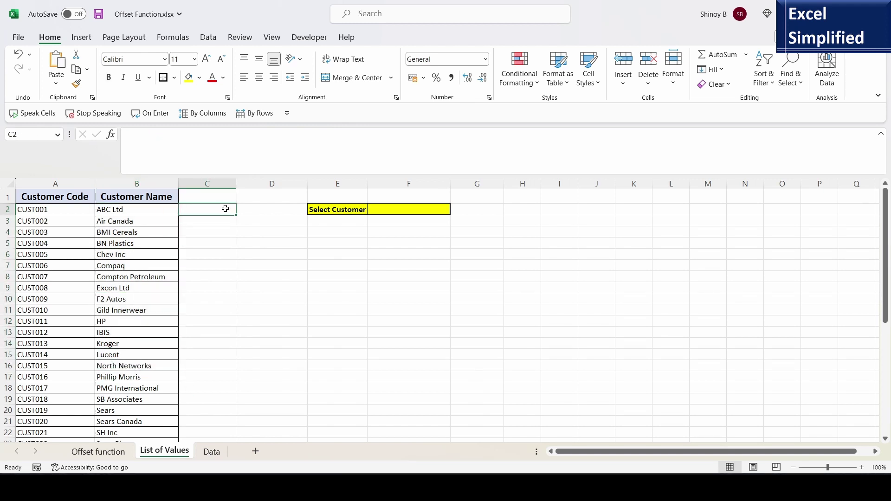
drag(158, 211, 153, 332)
Step: Start a COUNTA formula in C2 that covers the Customer Name range B2:B41
click(205, 209)
text(=counta)
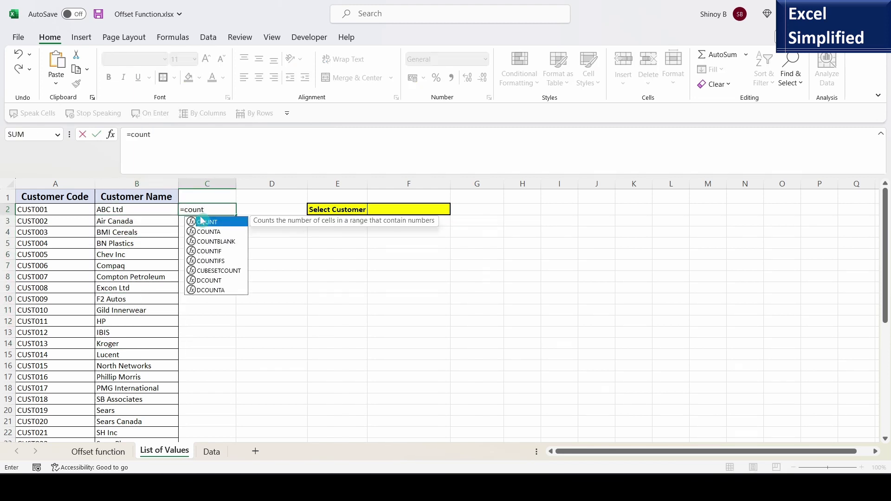
double_click(215, 223)
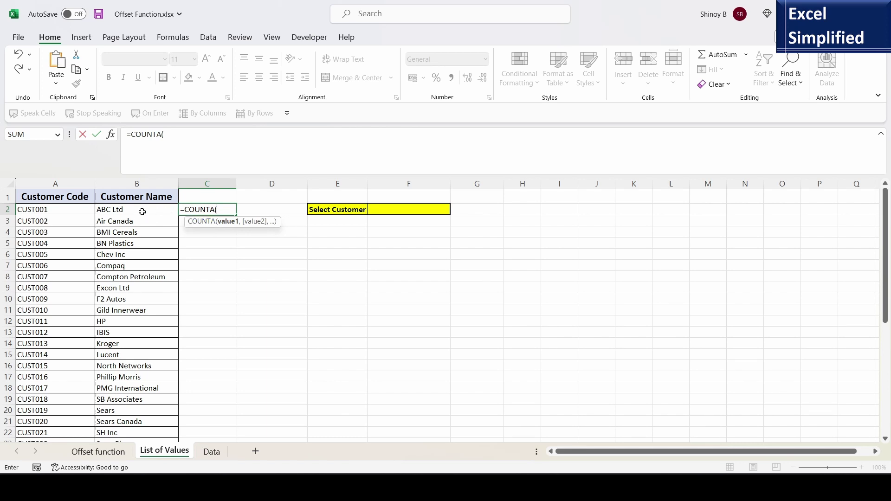
drag(141, 211, 149, 429)
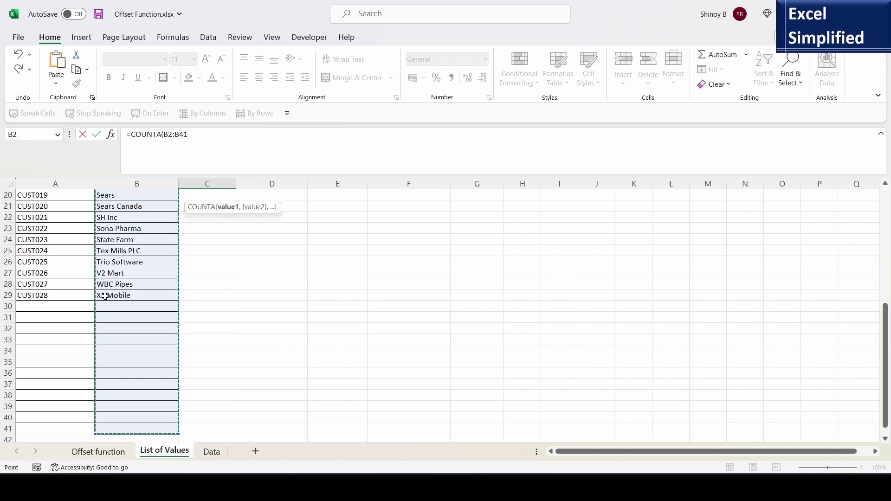
Step: Make both range references in C2's formula absolute and complete it as =COUNTA($B$2:$B$41)
click(204, 134)
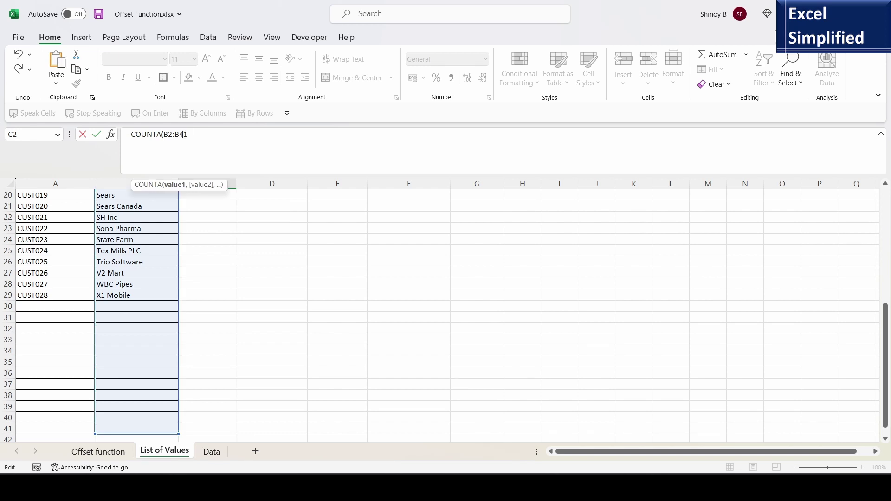
key(F4)
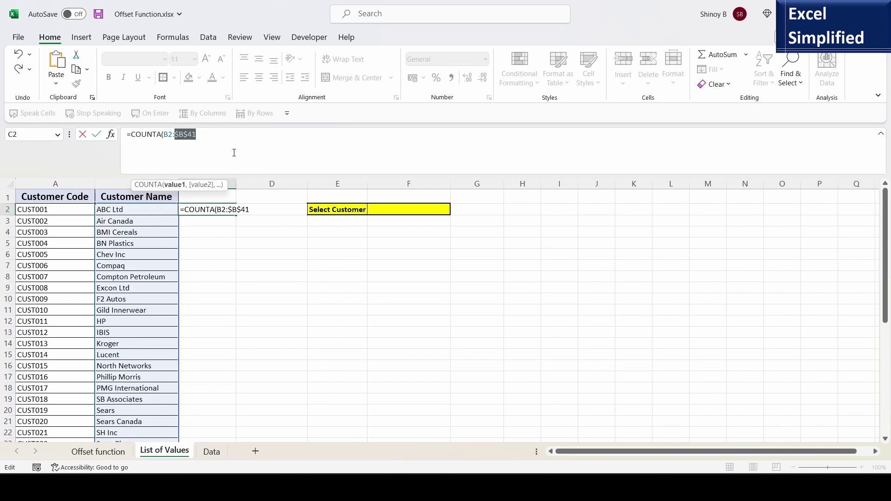
click(165, 134)
key(F4)
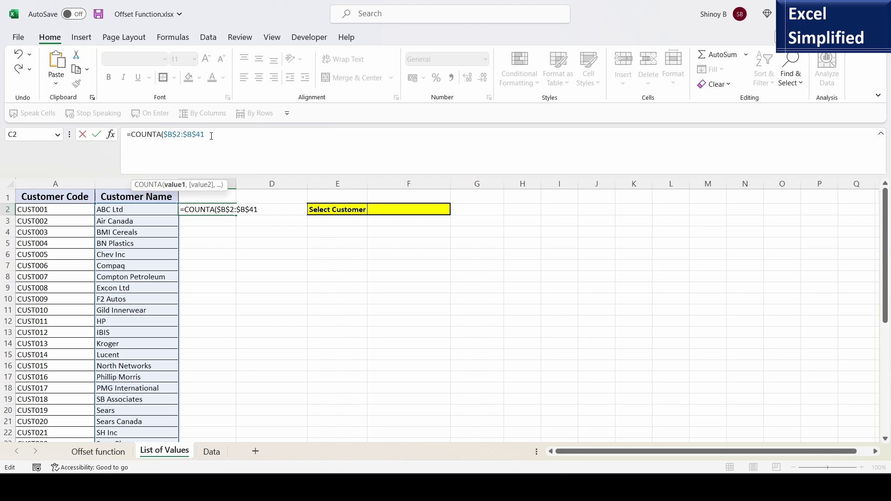
text())
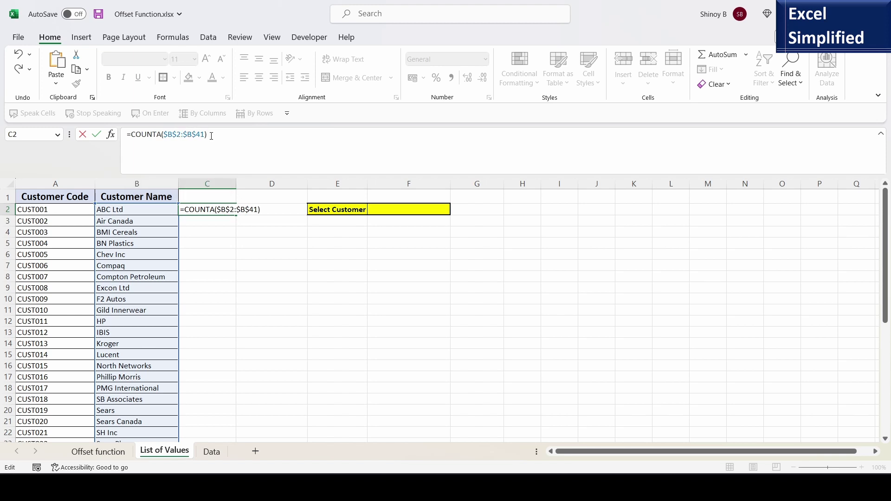
key(Return)
click(219, 211)
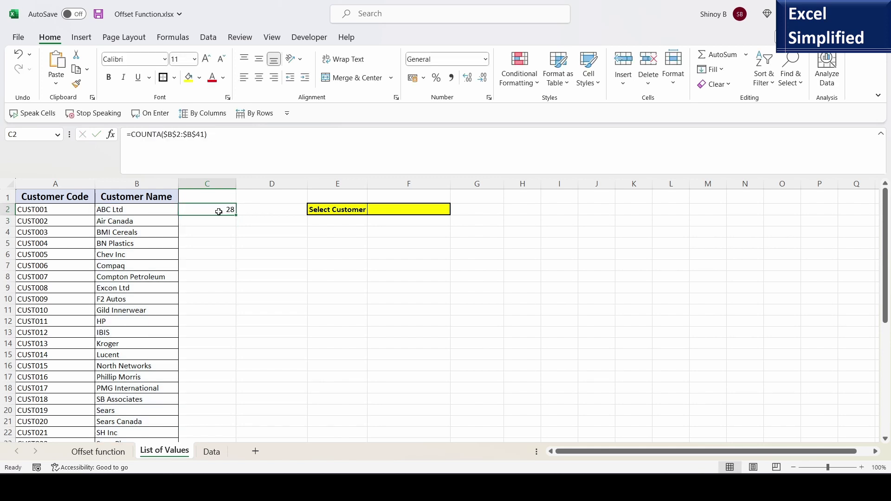
drag(158, 211, 142, 226)
click(223, 211)
Step: Start an OFFSET formula in F2, beside Select Customer, with $B$2 as the absolute reference
click(413, 210)
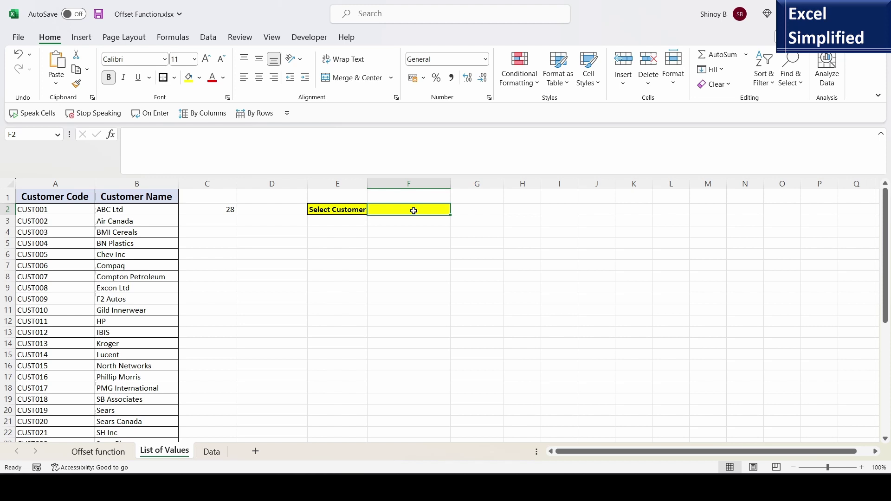
text(=)
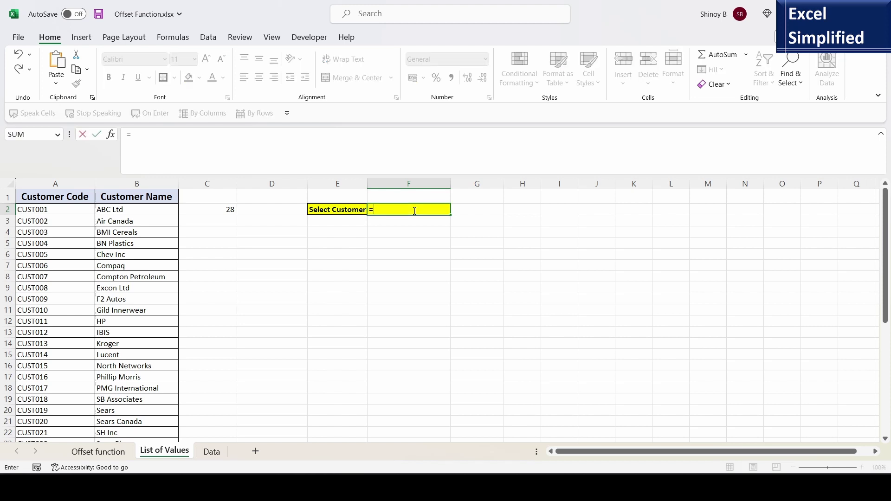
text(OFFSET)
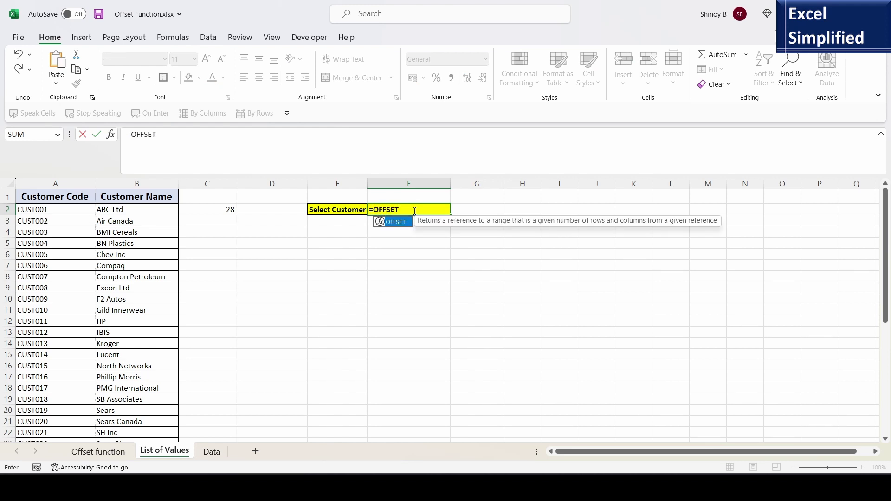
text(()
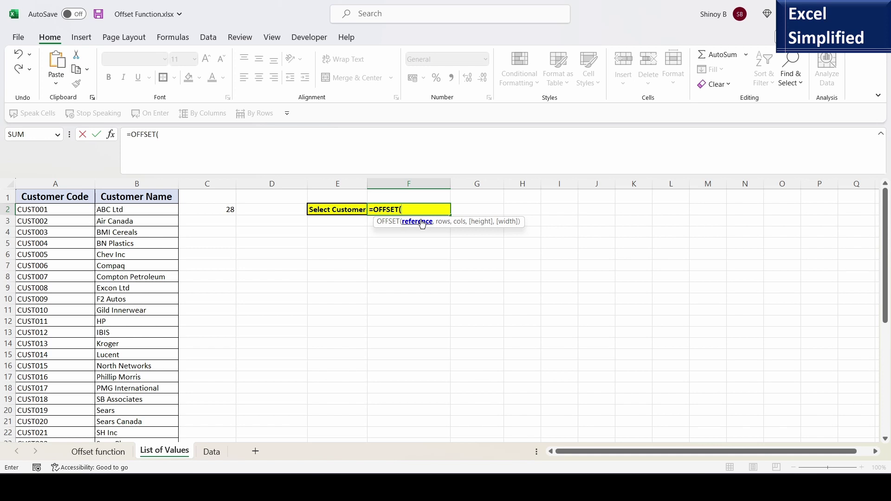
click(125, 211)
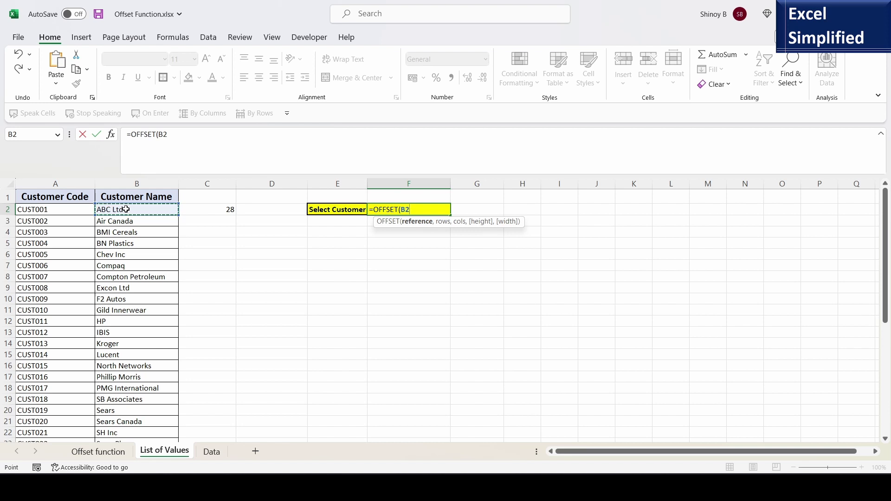
key(F4)
text(,)
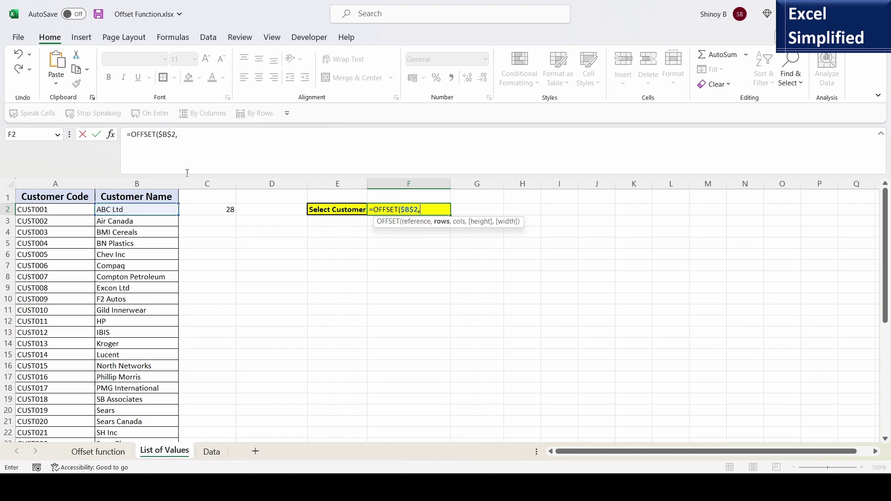
Step: Complete F2's formula as =OFFSET($B$2,0,0,28,1) and compare the resulting list with the names in column B
text(0,0)
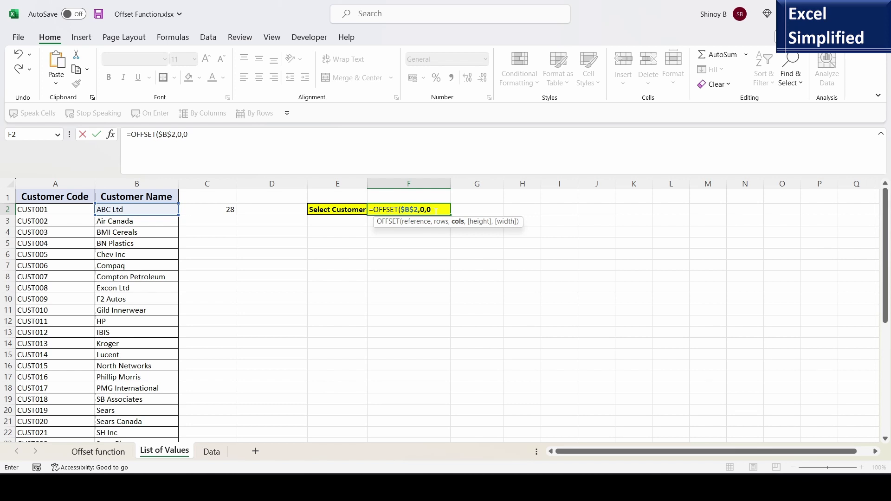
text(,28)
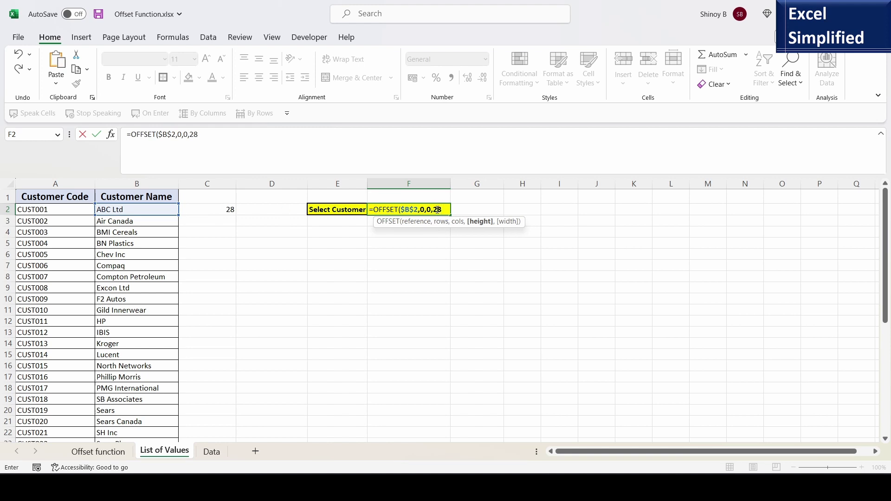
text(,)
text(1))
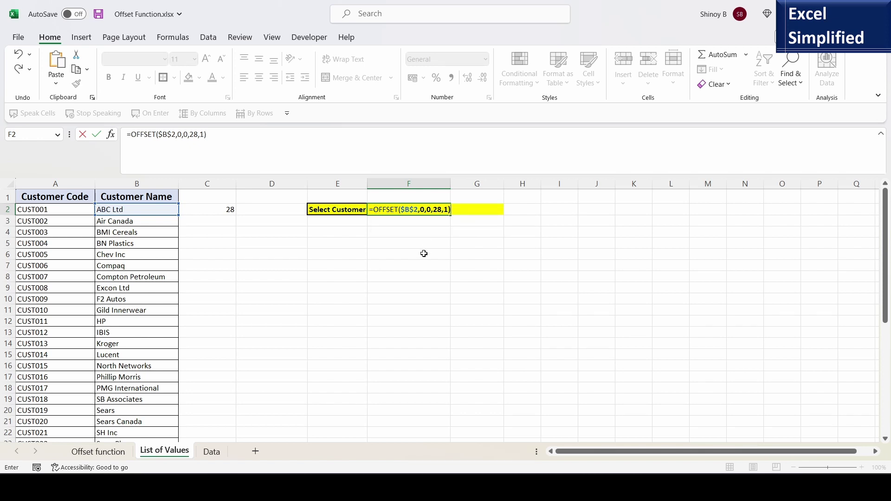
key(Return)
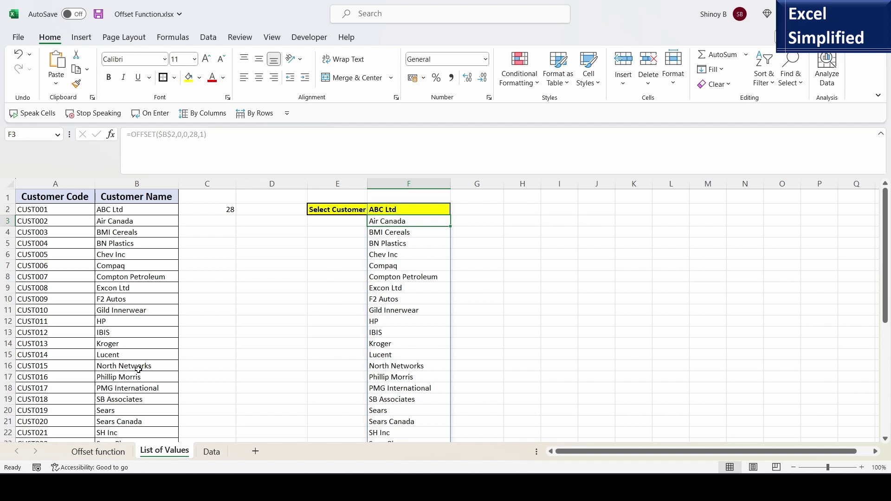
scroll(417, 339, down, 5)
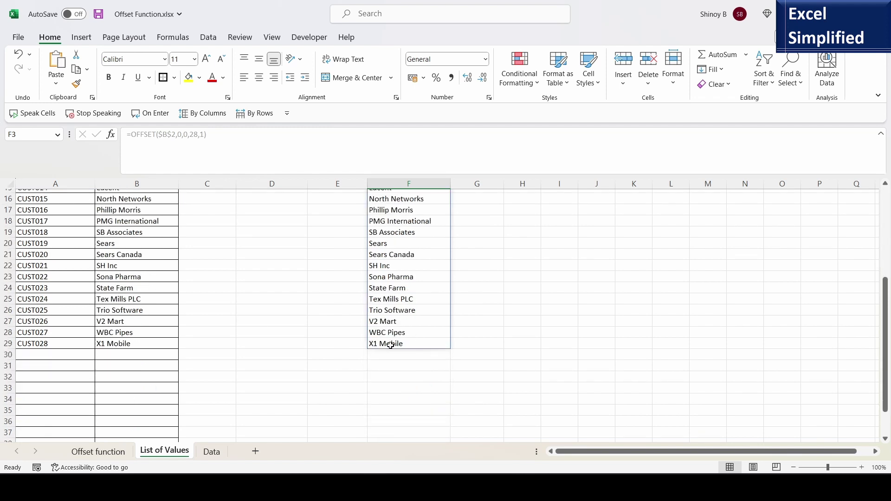
scroll(417, 341, up, 5)
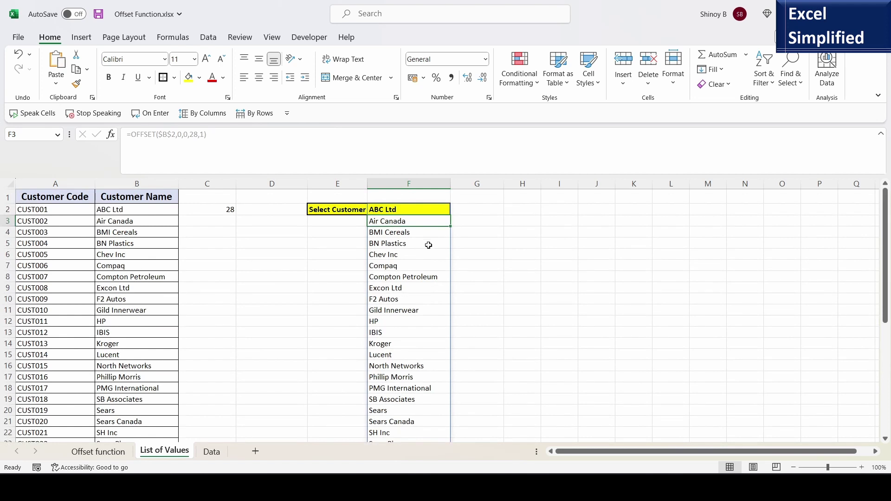
Step: Add the customer name XYZ Ltd. in B30, directly below X1 Mobile
scroll(280, 322, down, 6)
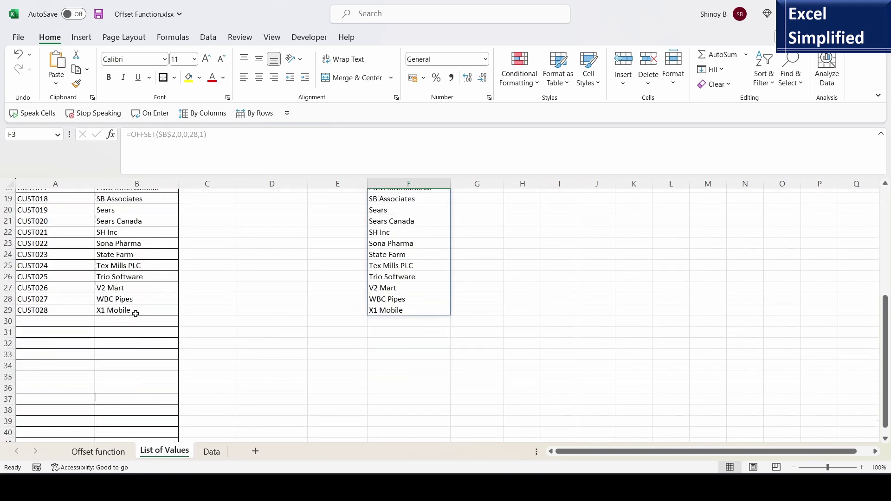
click(121, 320)
text(XY)
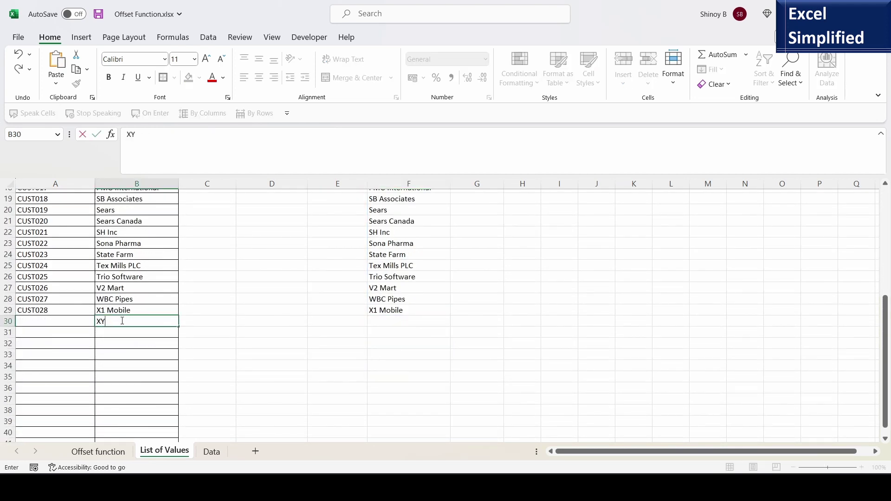
text(Z Ltd.)
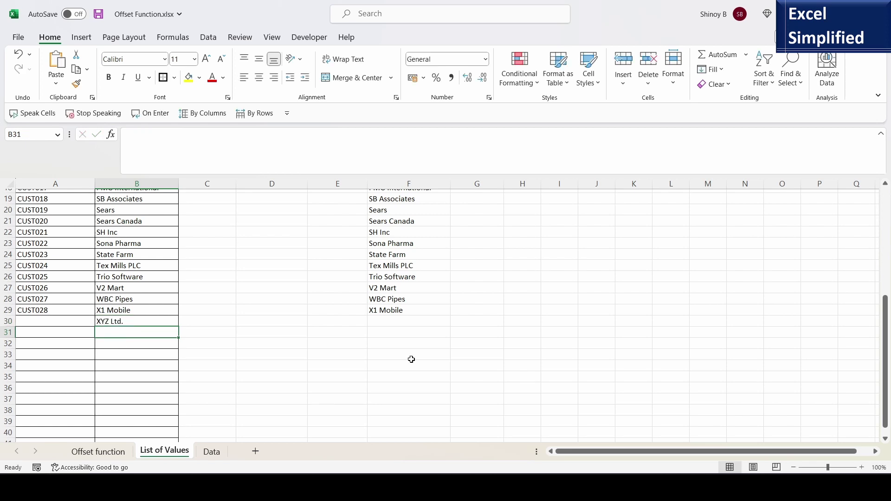
Step: Check the end of the list in column F for the new customer, and inspect the height argument in F2's formula
click(417, 314)
click(412, 322)
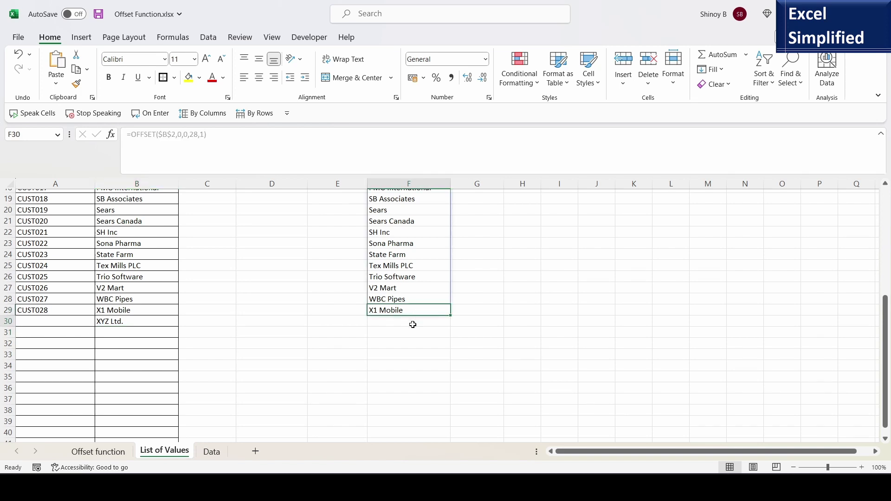
scroll(454, 268, up, 6)
click(408, 209)
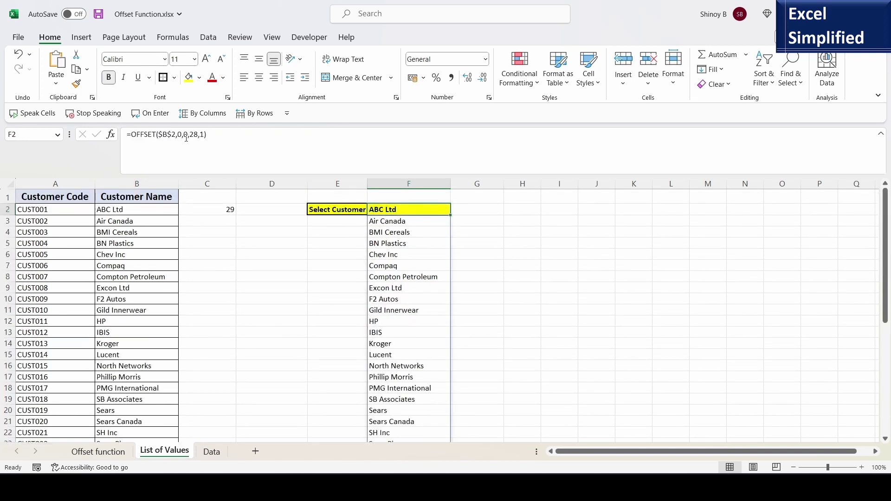
click(192, 135)
double_click(193, 135)
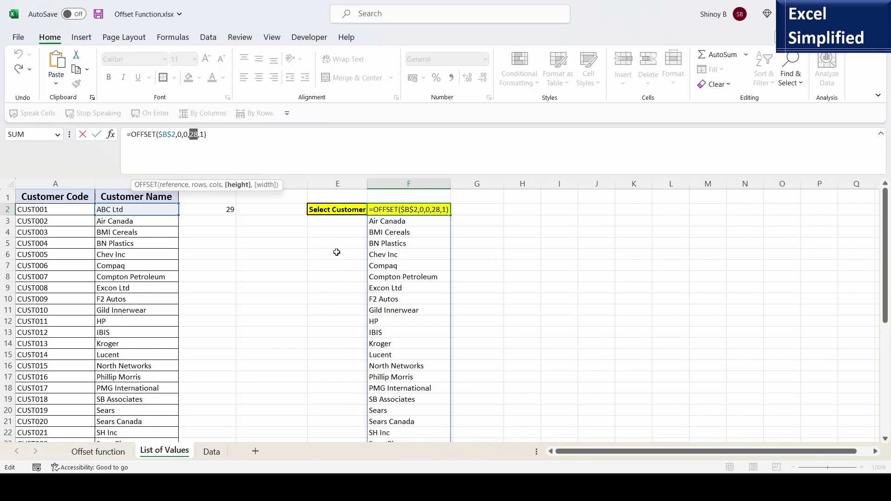
key(Escape)
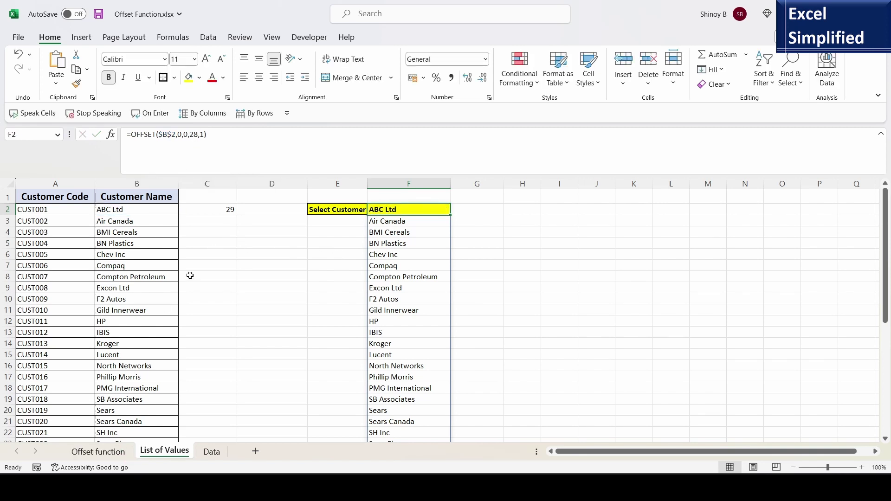
Step: Copy the COUNTA($B$2:$B$41) expression from C2 and use it as the height argument in F2, making it =OFFSET($B$2,0,0,COUNTA($B$2:$B$41),1)
click(223, 210)
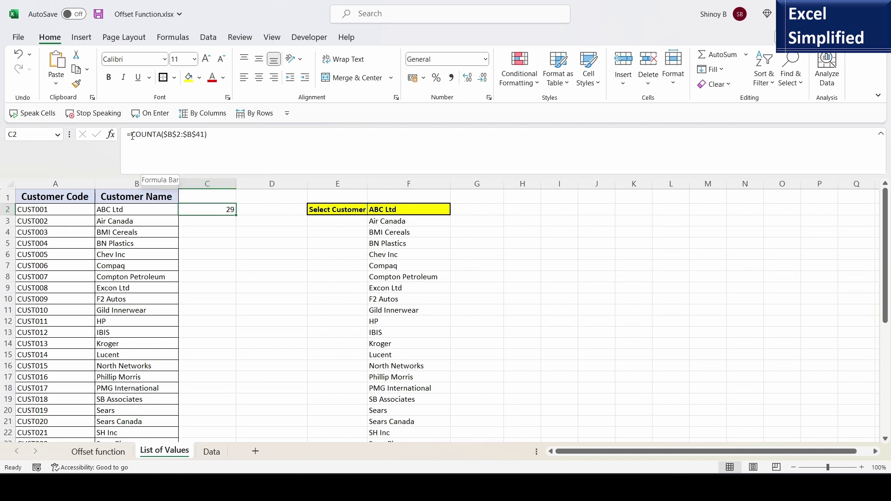
drag(132, 135, 212, 140)
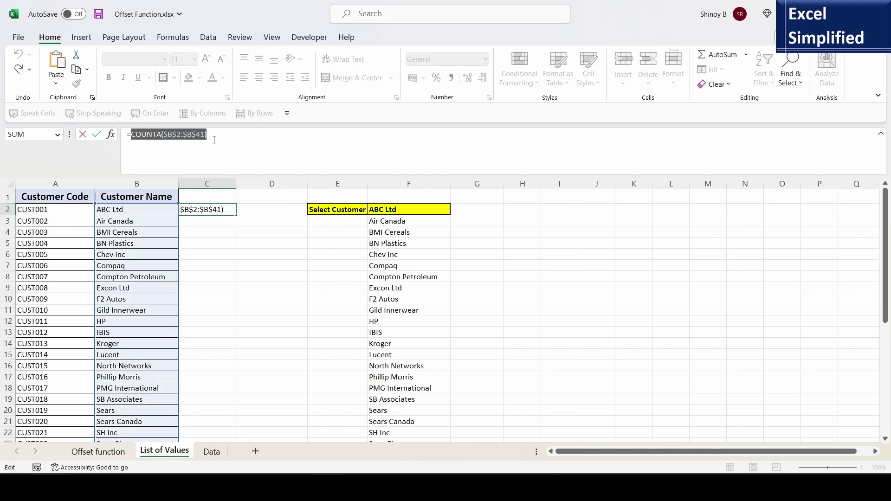
key(Escape)
key(Right)
key(Right)
key(Right)
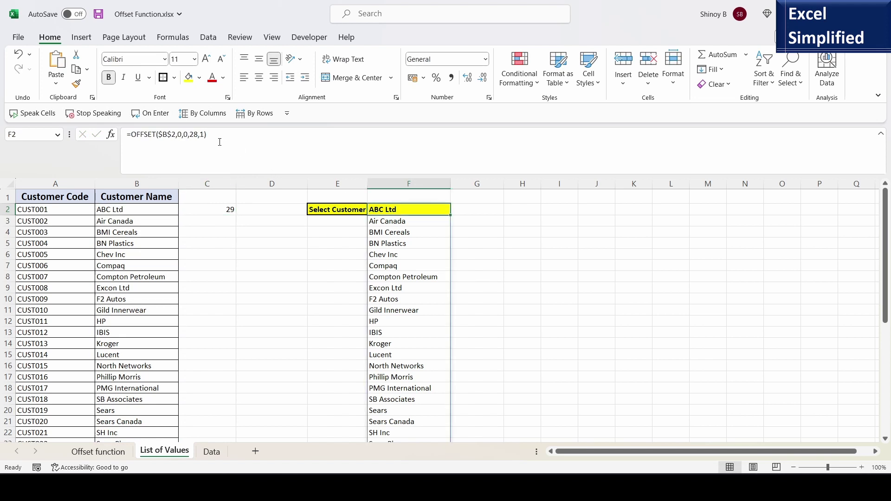
double_click(195, 135)
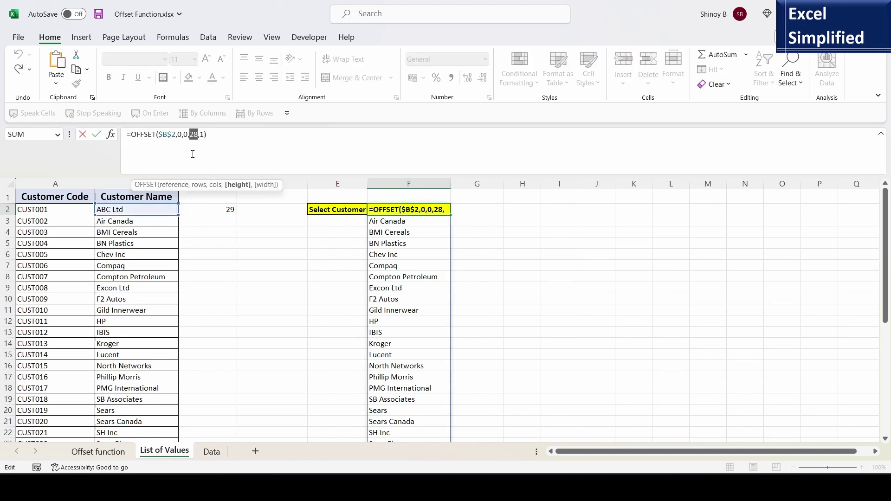
key(ctrl+v)
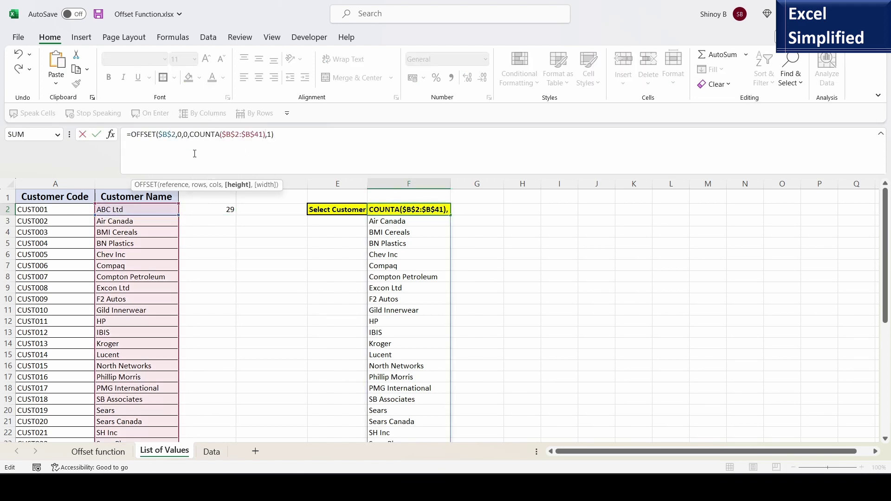
key(Return)
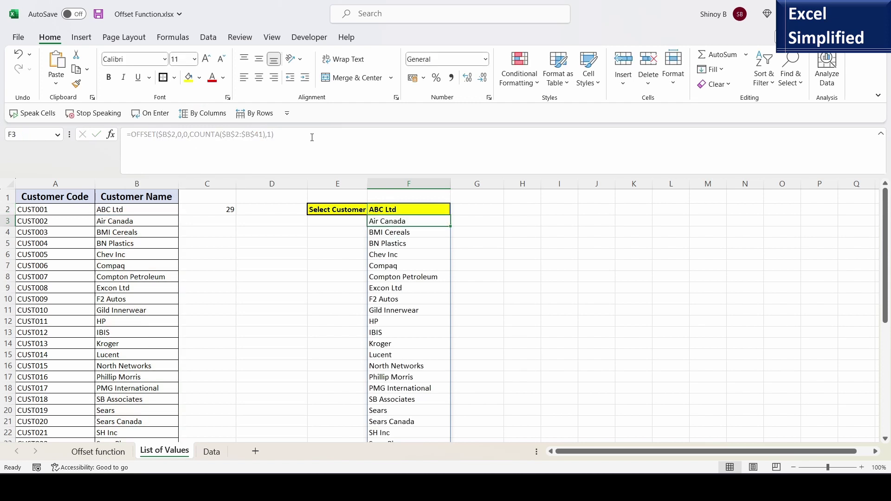
Step: Add the customer name DEF Ltd. in B31, directly below XYZ Ltd., and check the end of the list in column F for it
scroll(418, 313, down, 5)
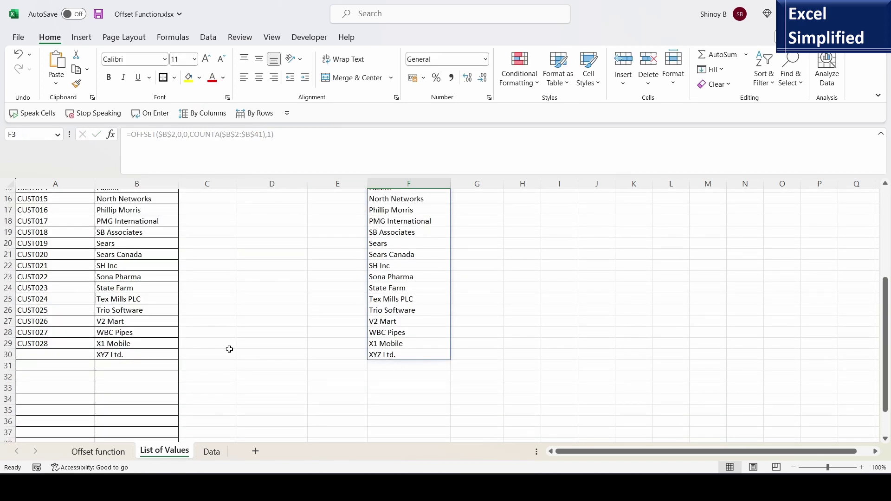
click(132, 366)
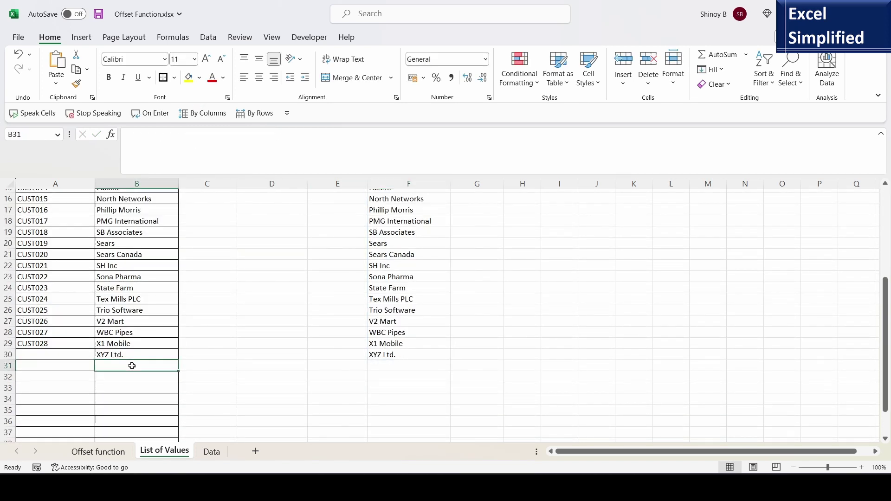
text(DEF Ltd.)
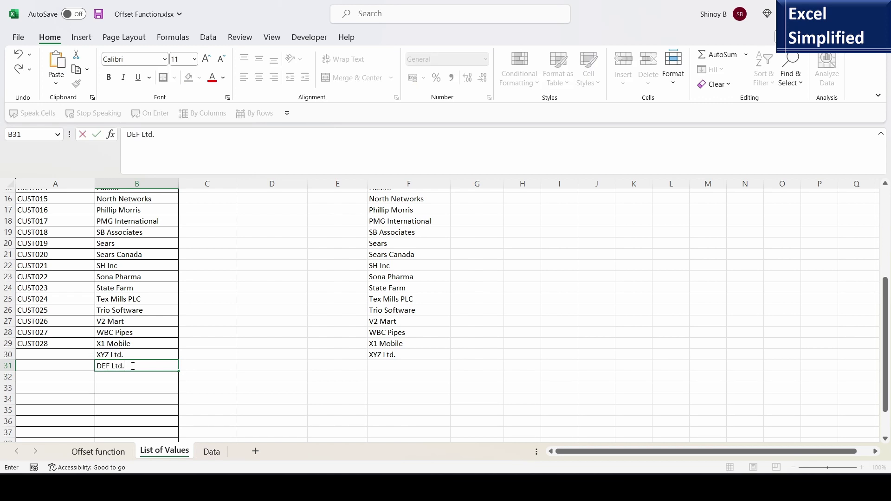
key(ctrl+Return)
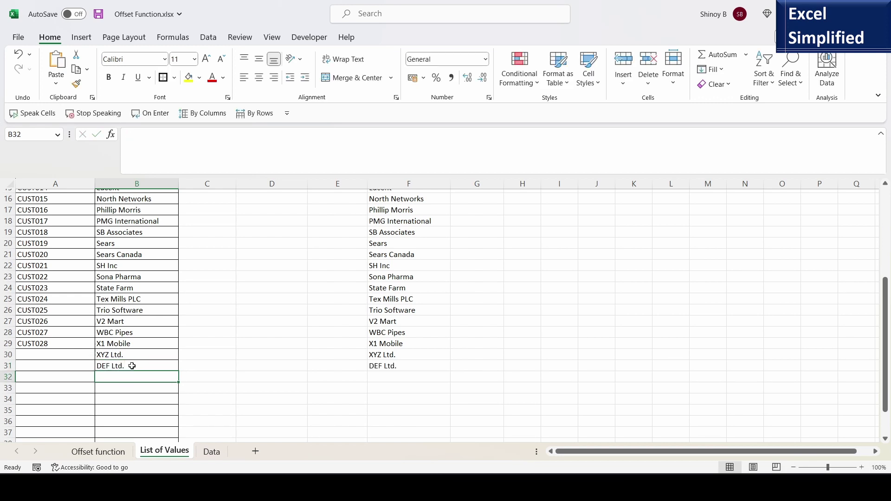
click(405, 366)
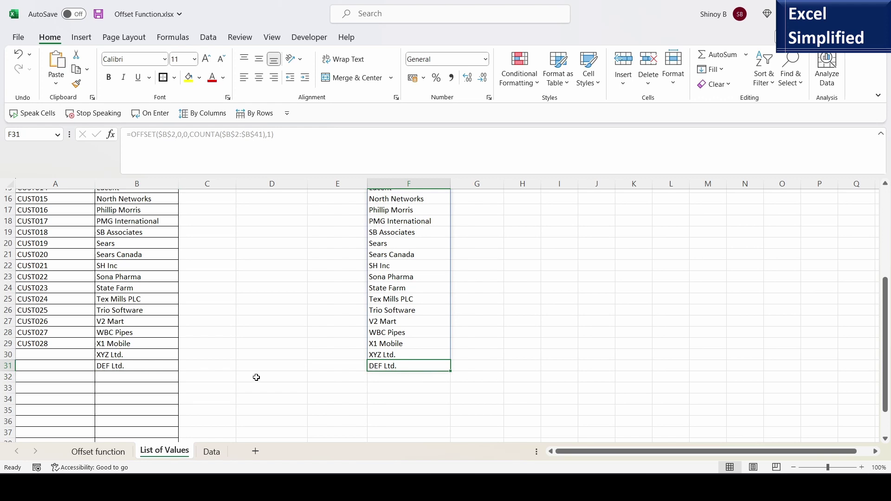
click(132, 366)
Step: Copy the complete OFFSET and COUNTA formula text from F2, leaving the cell unchanged
scroll(293, 332, up, 5)
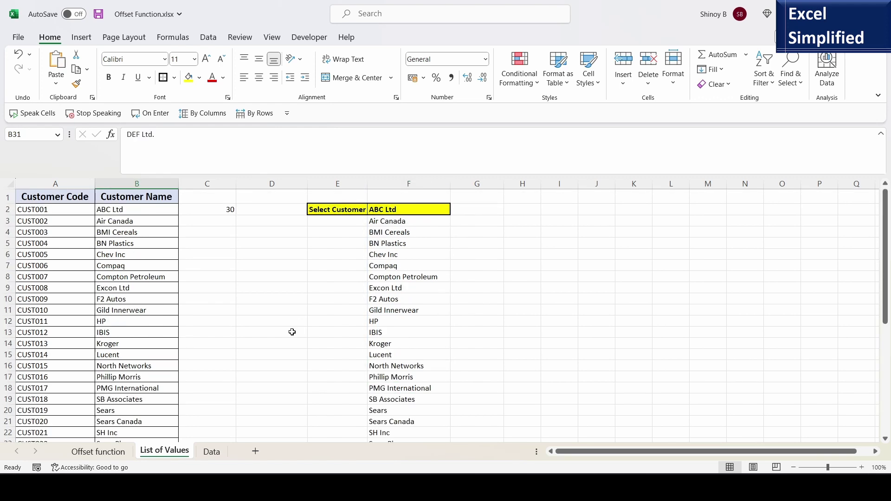
click(408, 211)
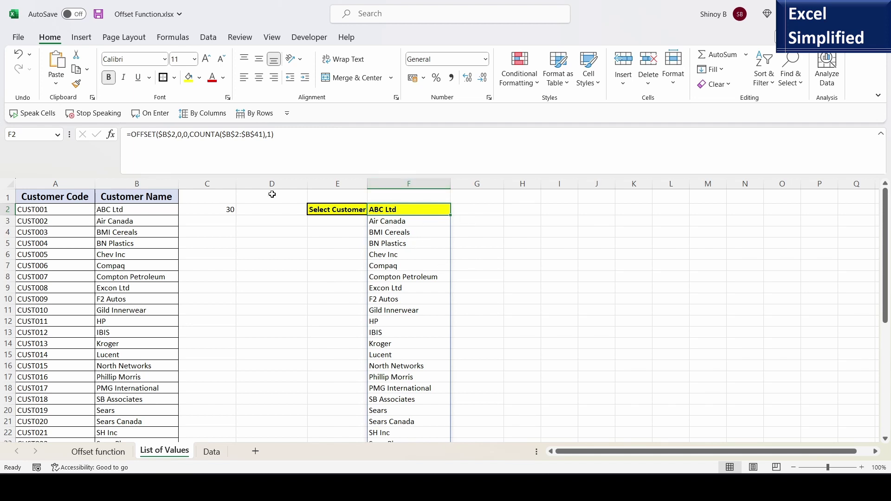
drag(292, 135, 108, 139)
key(ctrl+c)
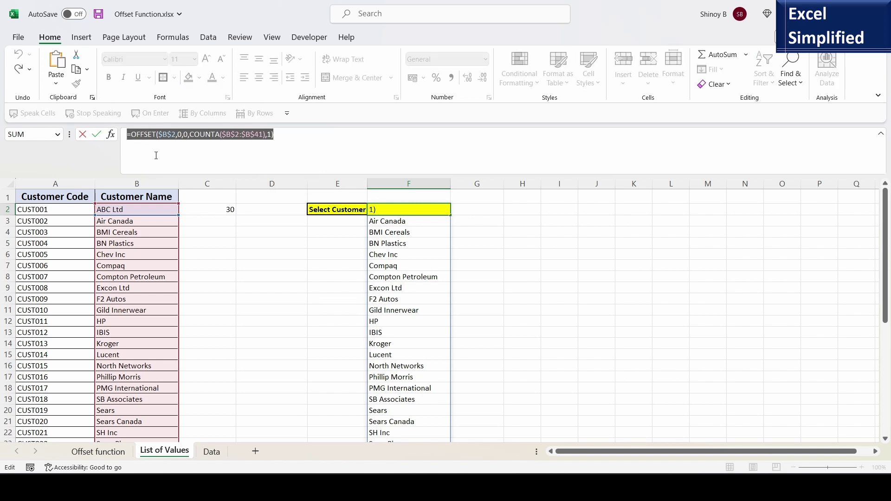
key(Escape)
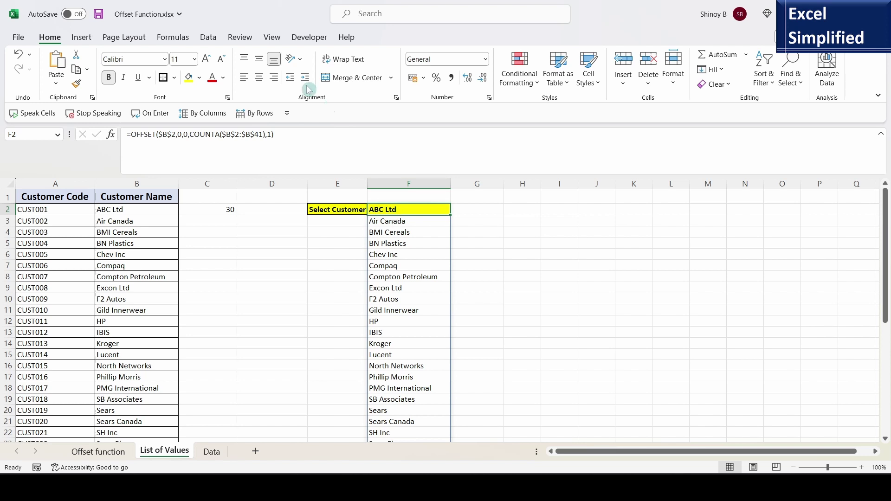
Step: Define a workbook-scoped name Customers that refers to the copied formula =OFFSET($B$2,0,0,COUNTA($B$2:$B$41),1)
click(177, 37)
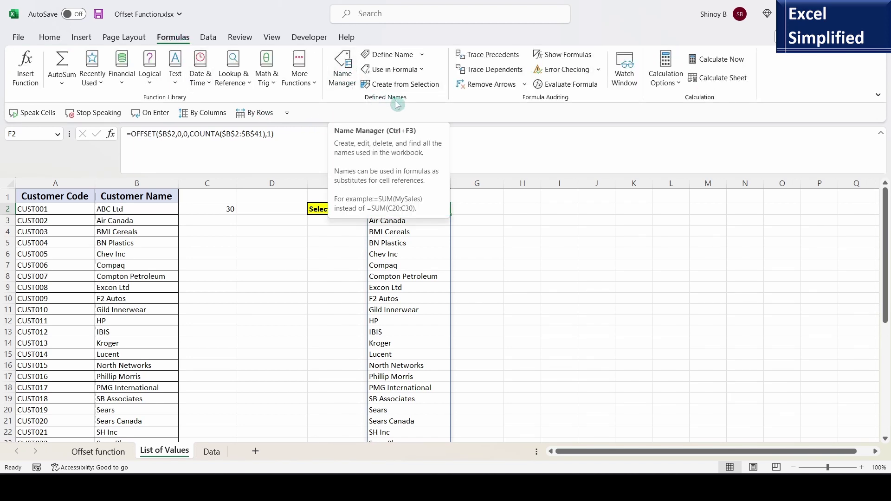
click(347, 73)
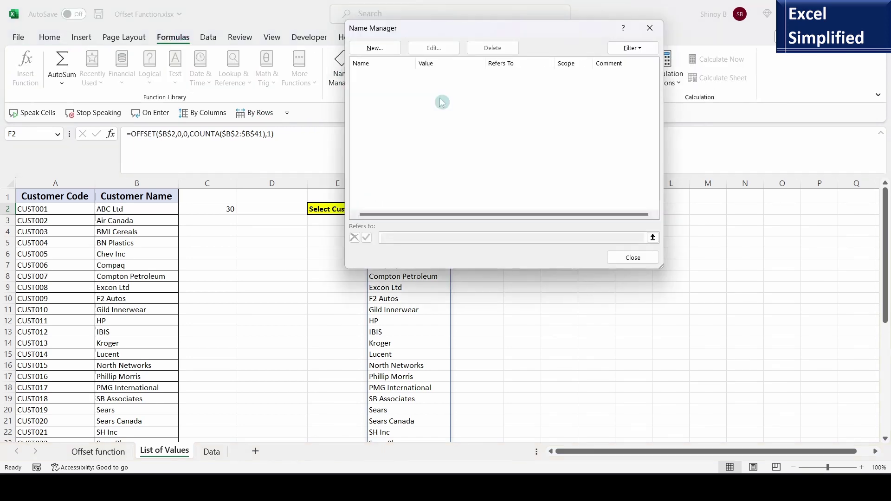
click(384, 49)
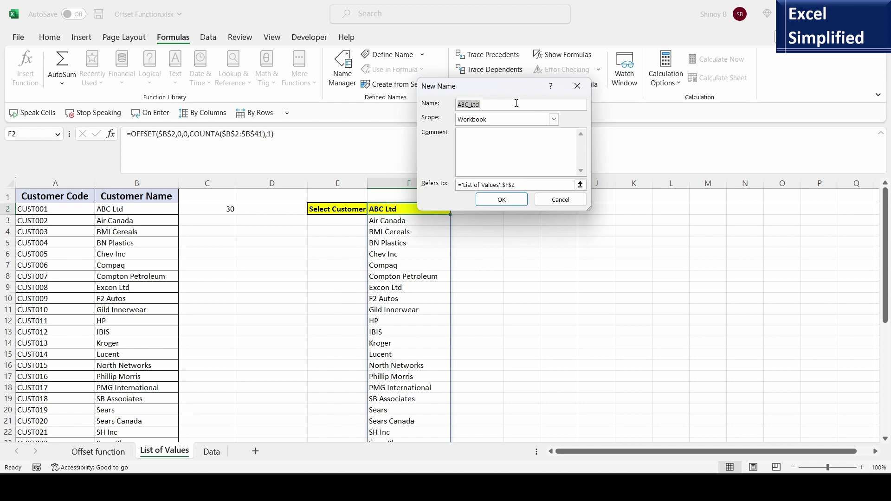
text(Customers)
drag(519, 185, 458, 187)
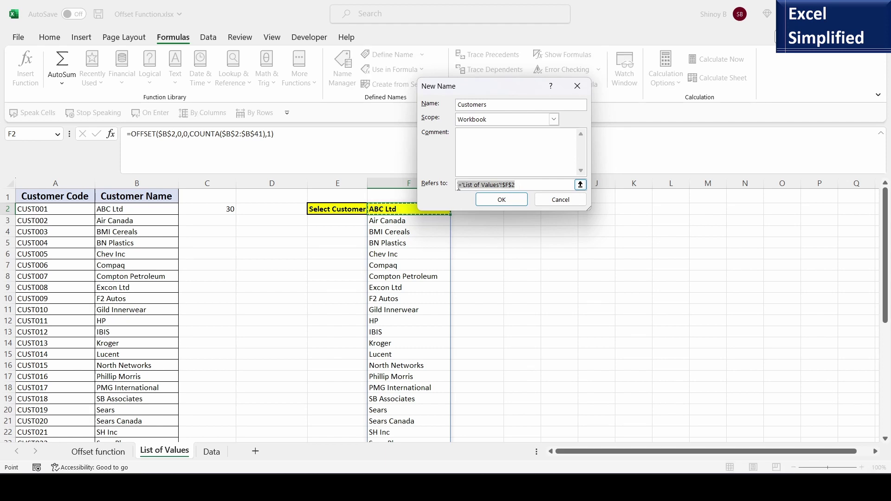
key(ctrl+v)
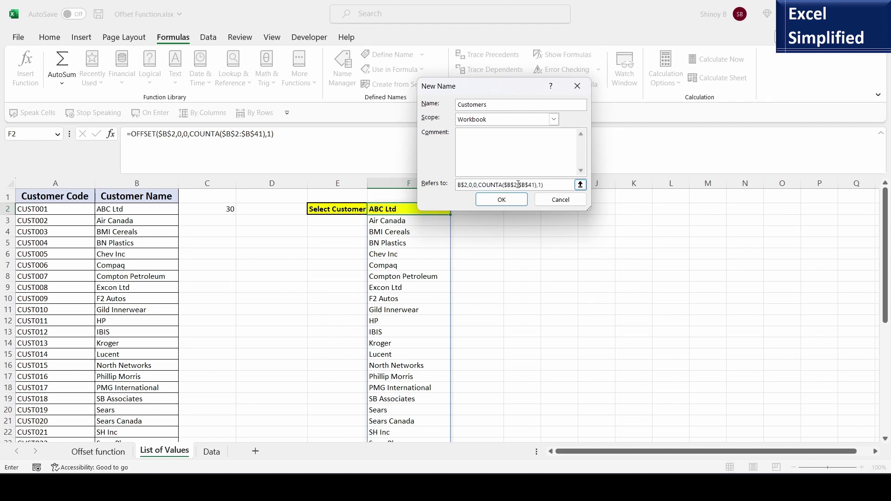
drag(541, 184, 447, 188)
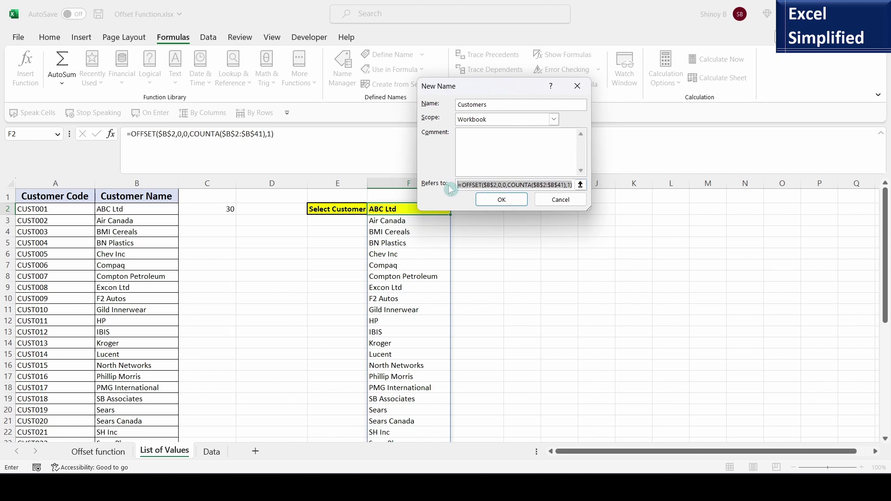
click(508, 202)
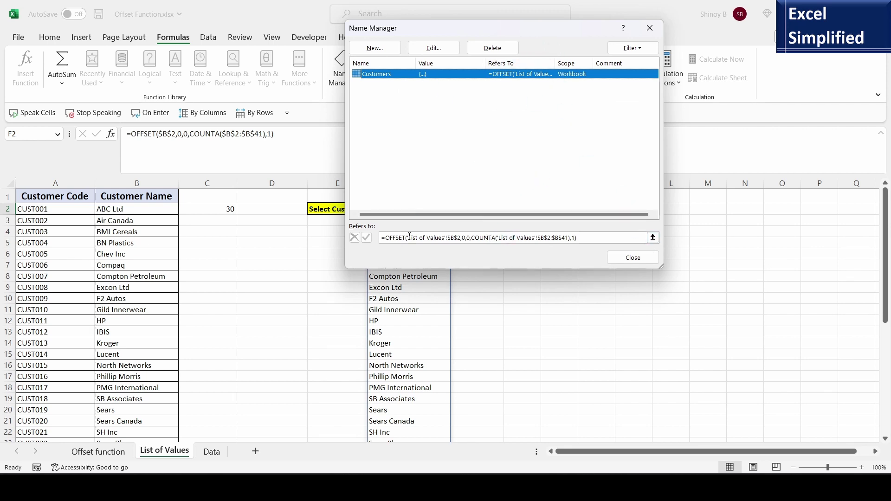
Step: Inspect which cells in column B the Customers name covers, down to the end of the list, and close the Name Manager
click(653, 238)
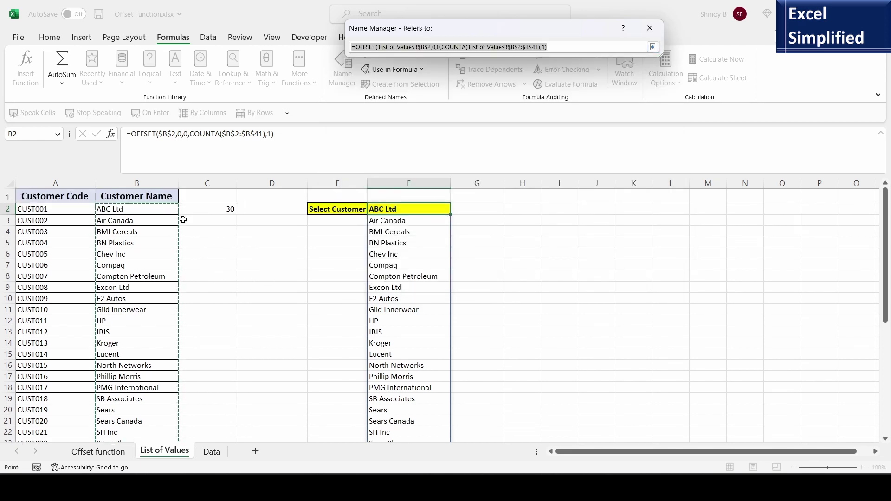
scroll(195, 237, down, 6)
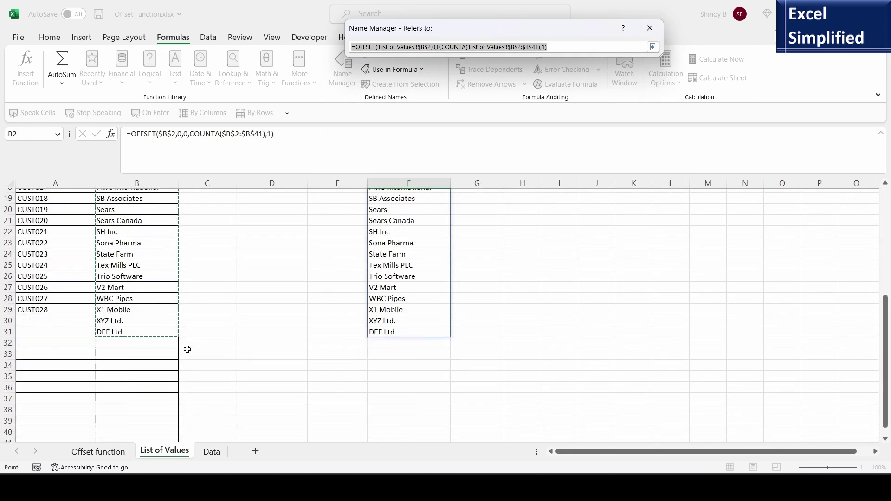
scroll(325, 274, up, 3)
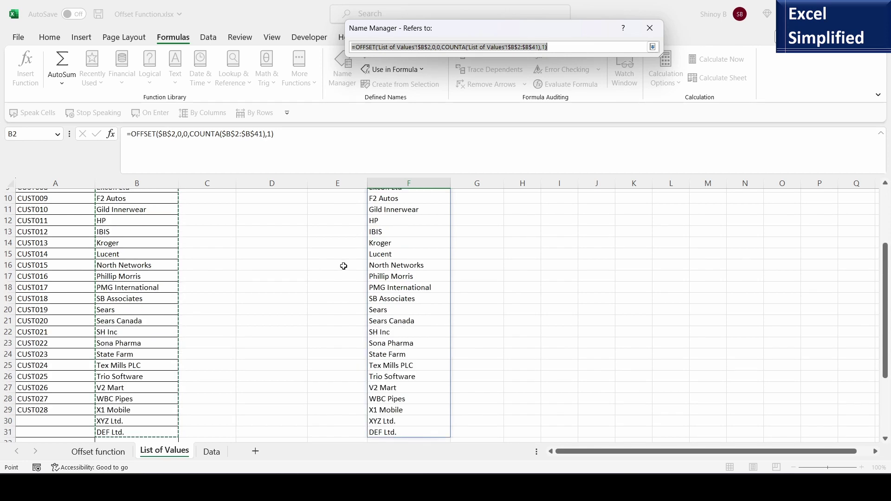
scroll(342, 258, up, 3)
click(653, 47)
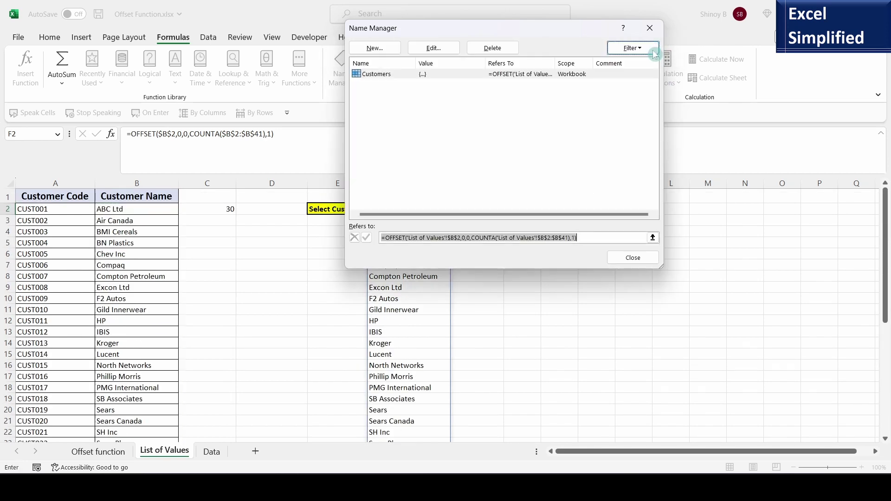
click(634, 258)
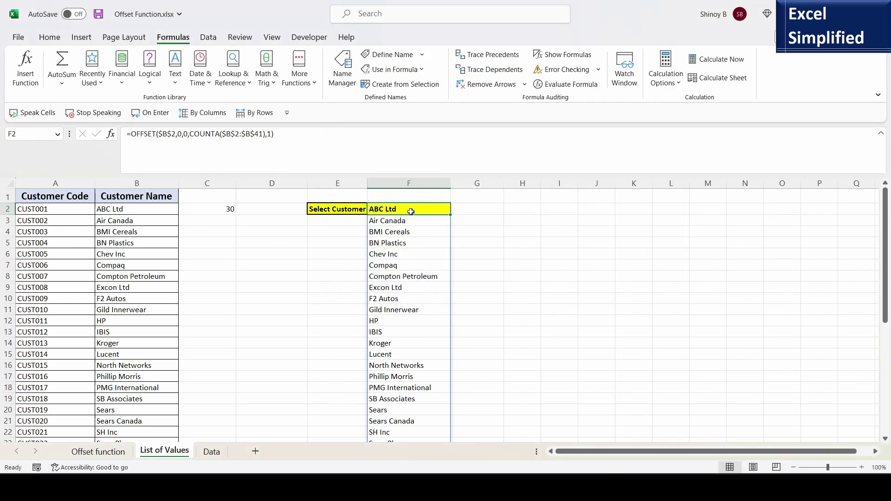
Step: Clear the formula from F2 and start a data validation rule for the cell that allows a List
key(Delete)
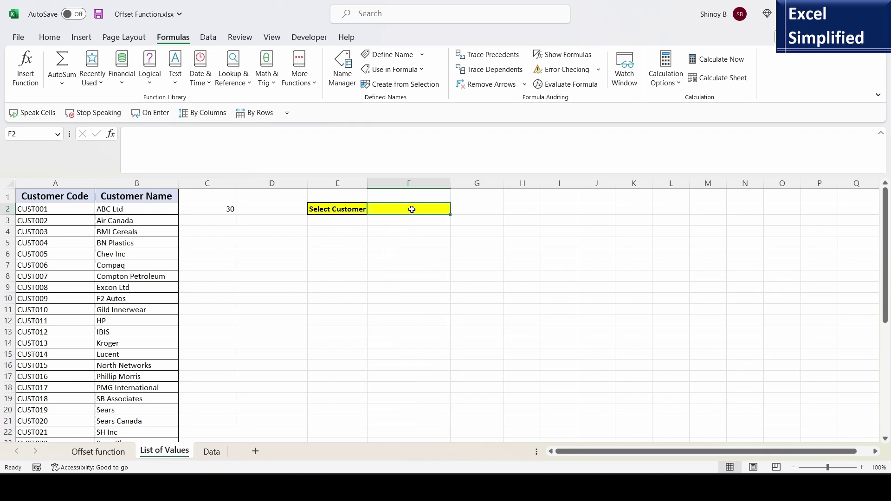
click(211, 39)
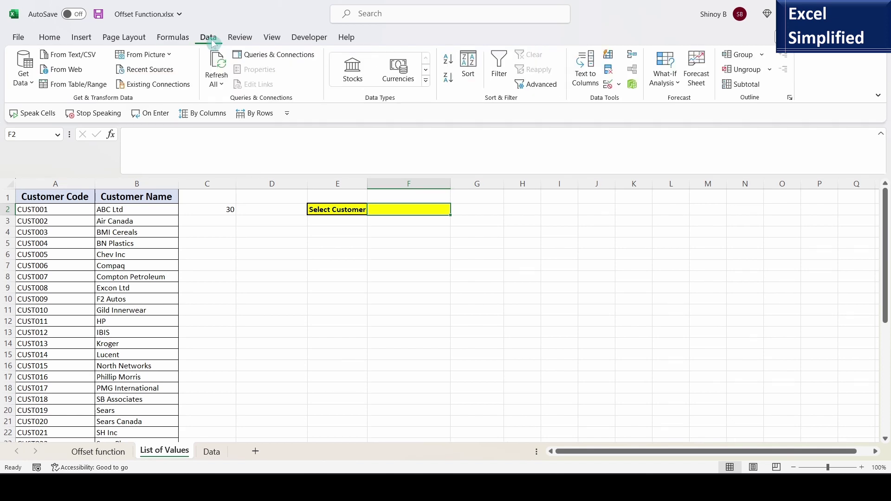
click(620, 85)
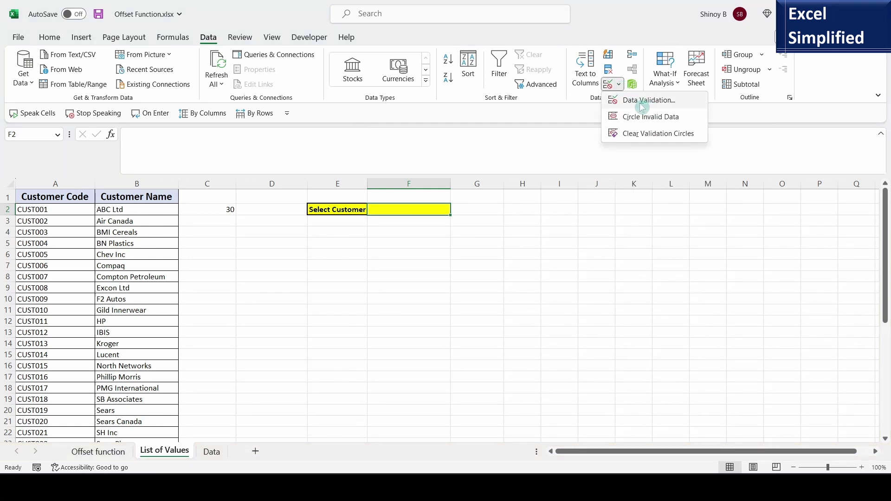
click(675, 105)
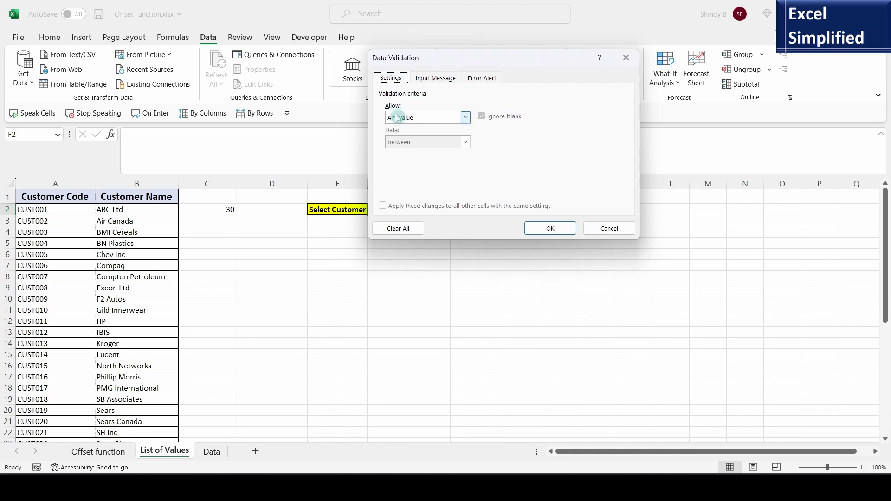
click(466, 117)
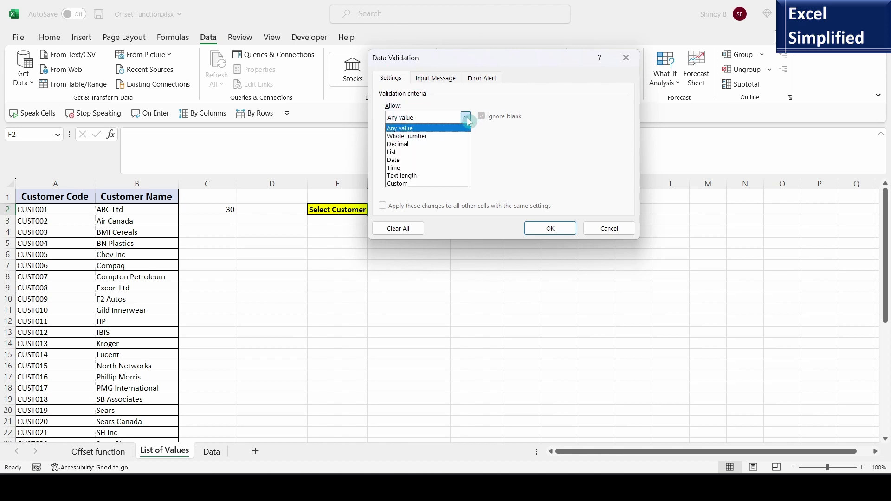
click(400, 153)
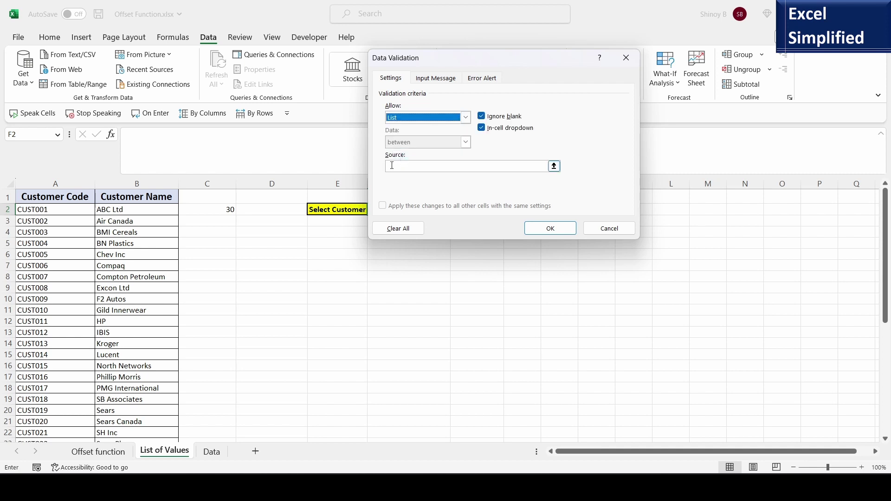
Step: Set the list validation source to the defined name, =Customers, and apply the rule to F2
click(393, 166)
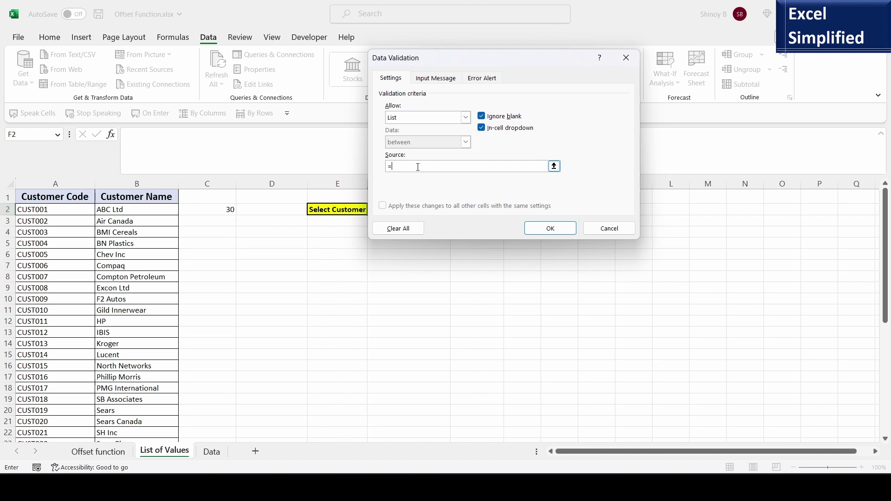
key(F3)
click(455, 139)
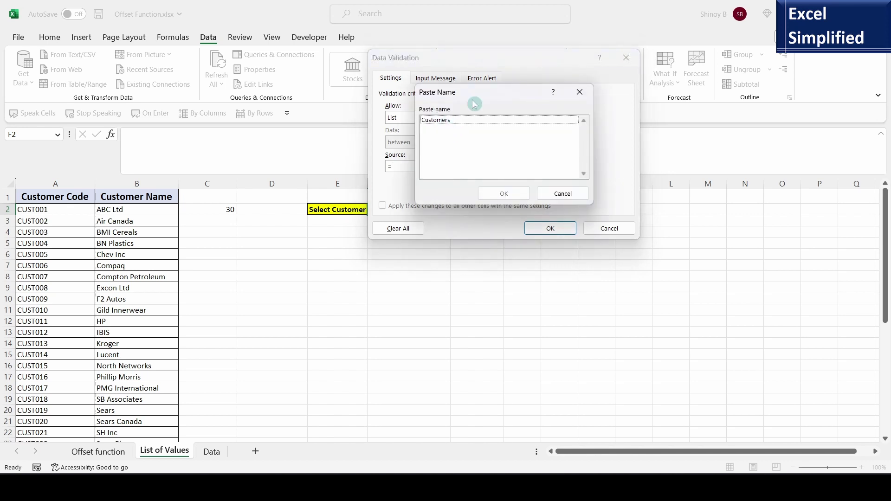
click(441, 119)
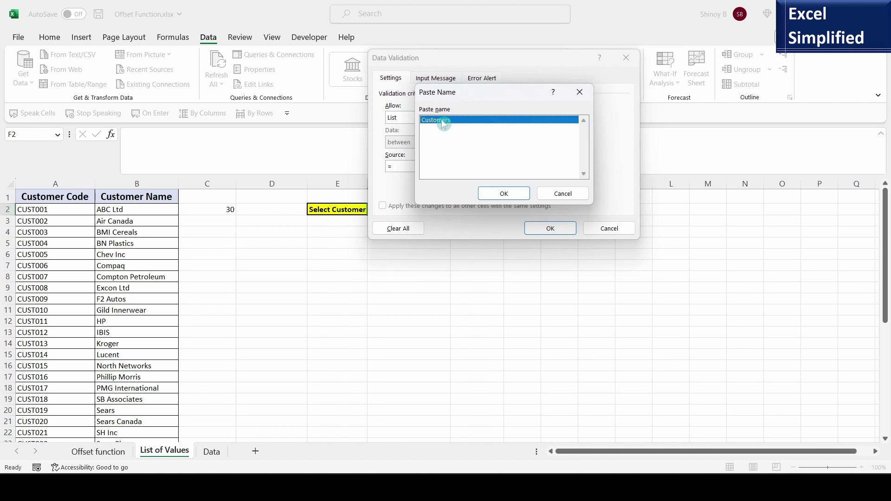
click(504, 194)
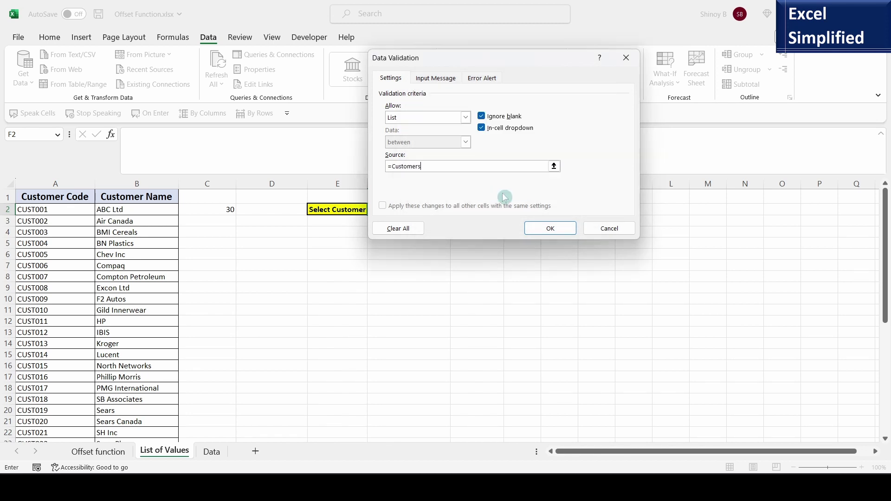
click(547, 231)
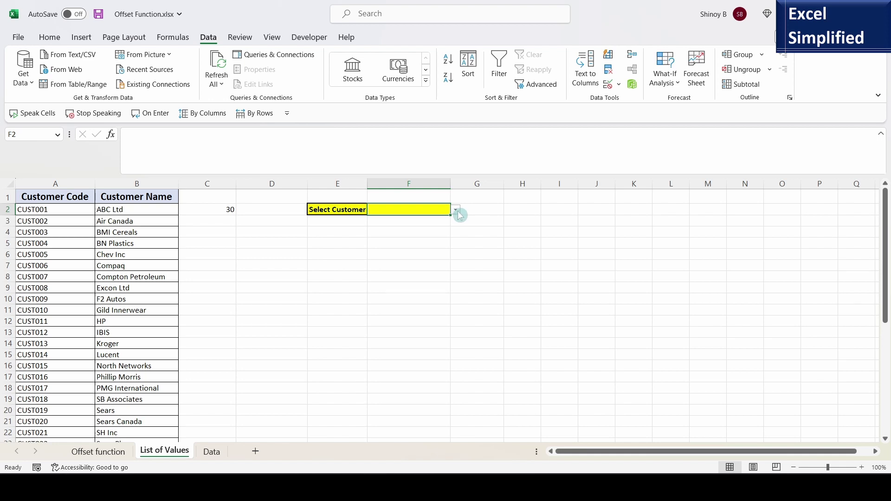
Step: Try out the customer drop-down in F2 by choosing DEF Ltd., Sears Canada and finally ABC Ltd from the list
click(456, 210)
drag(460, 237, 458, 299)
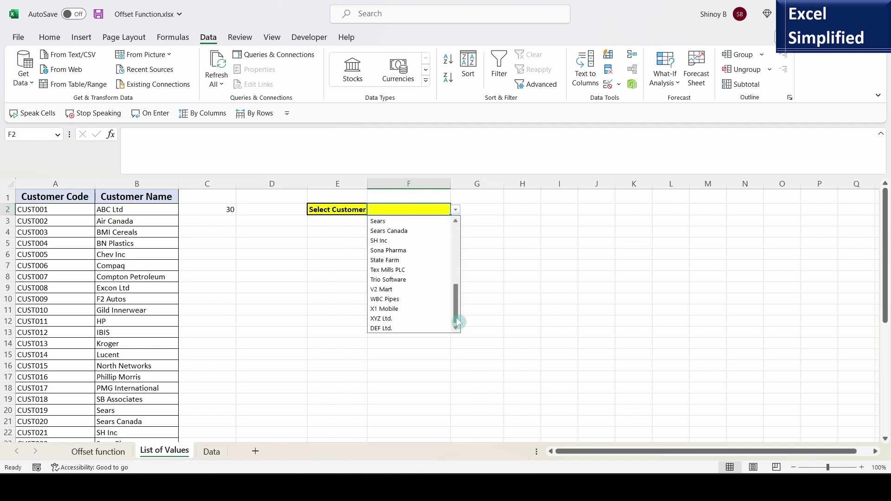
click(381, 330)
click(457, 211)
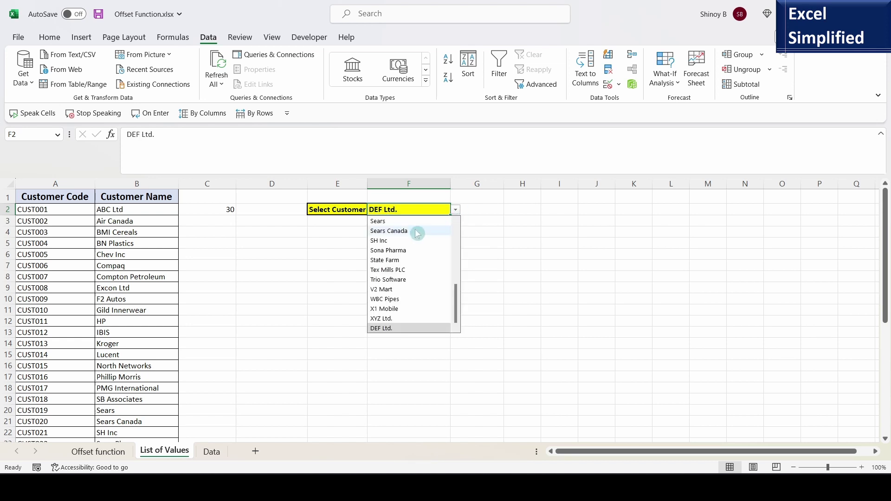
click(412, 230)
click(456, 210)
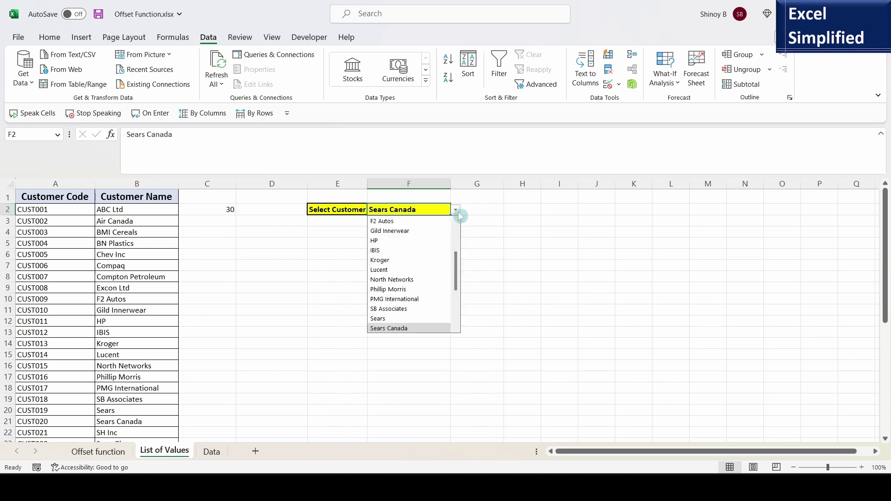
drag(457, 278, 450, 212)
click(407, 224)
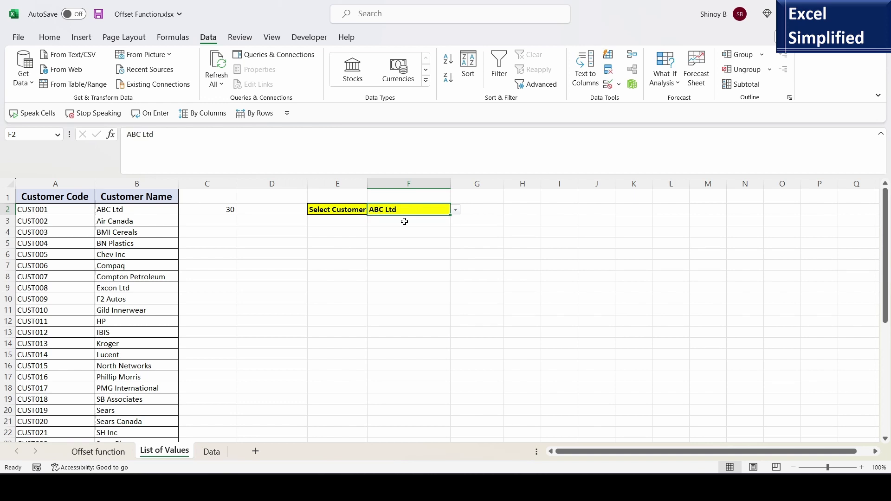
Step: Delete the last customer name, DEF Ltd., from B31
scroll(245, 324, down, 3)
scroll(245, 324, down, 4)
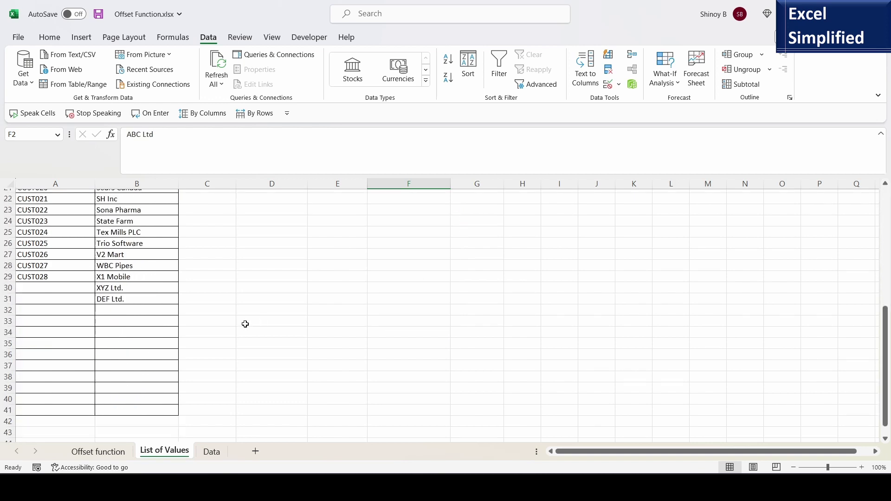
click(116, 298)
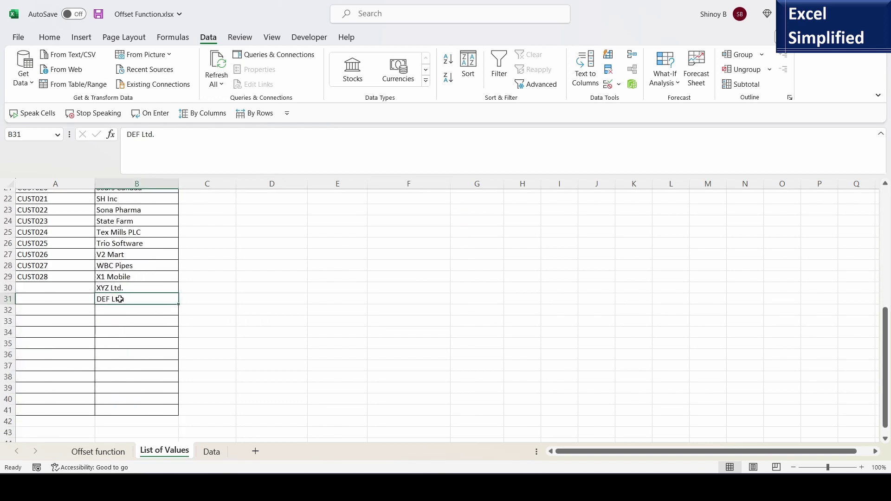
key(Delete)
scroll(386, 285, up, 7)
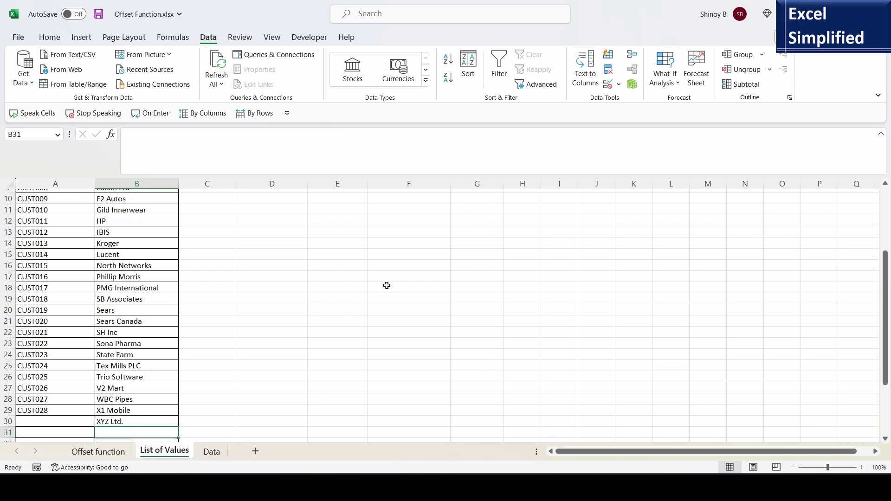
Step: Check the last entries of the customer drop-down in F2, keeping the current selection
click(436, 212)
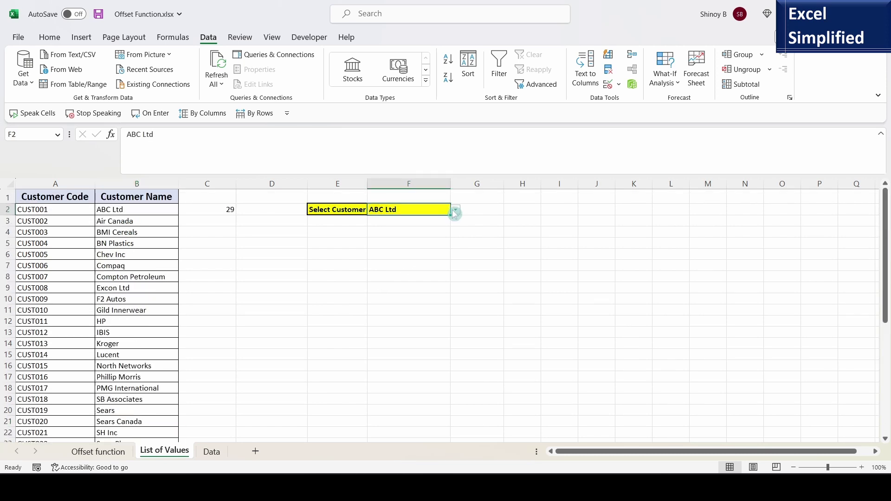
click(455, 210)
drag(457, 242, 455, 320)
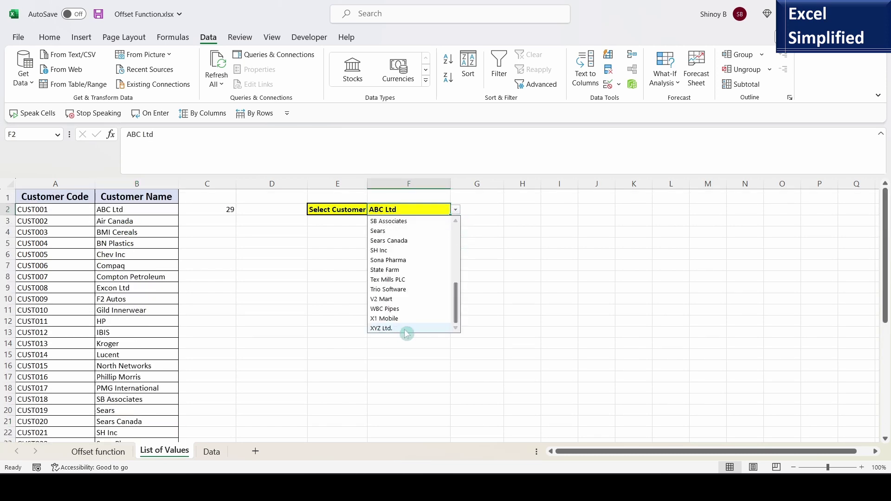
click(510, 265)
Step: Replace the last customer name in B30 with PQR Ltd
scroll(158, 415, down, 4)
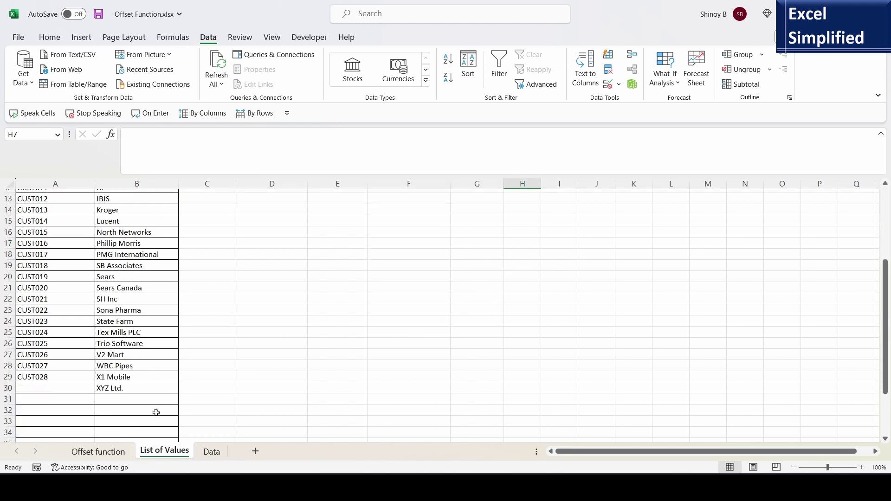
click(134, 388)
key(Delete)
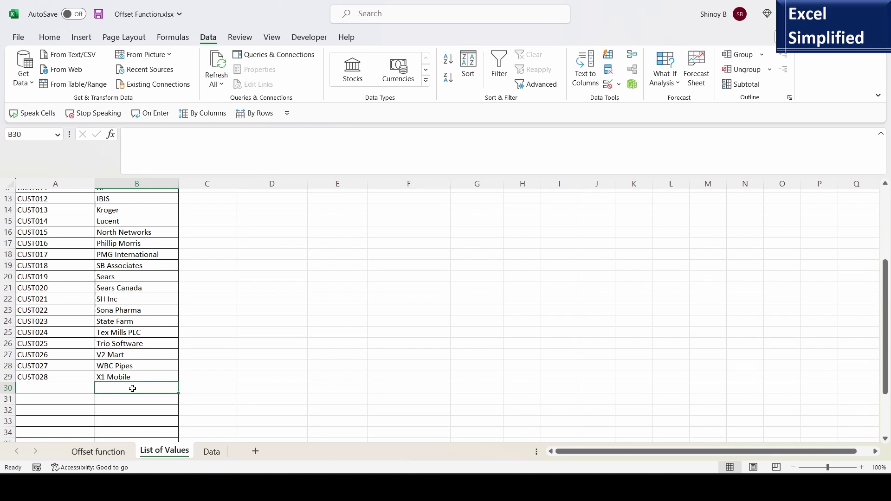
text(PQR L)
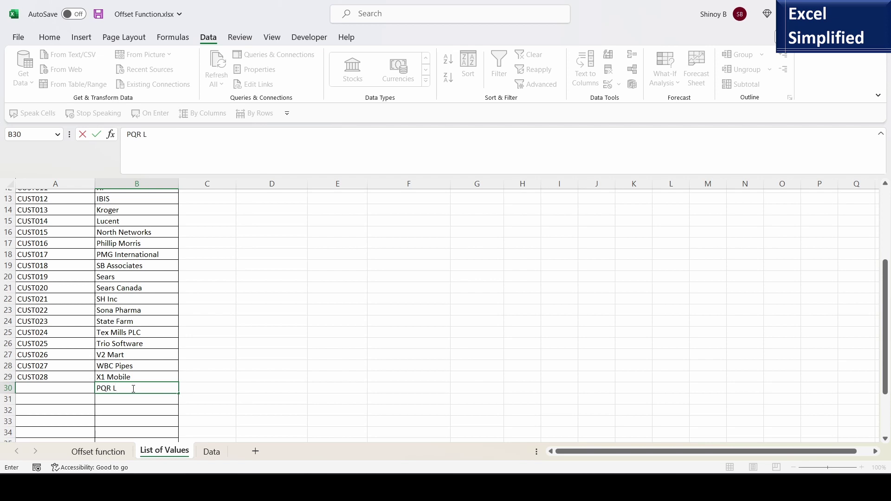
text(td)
key(Return)
Step: Look through the F2 customer drop-down again and close it without choosing another entry
scroll(420, 279, up, 4)
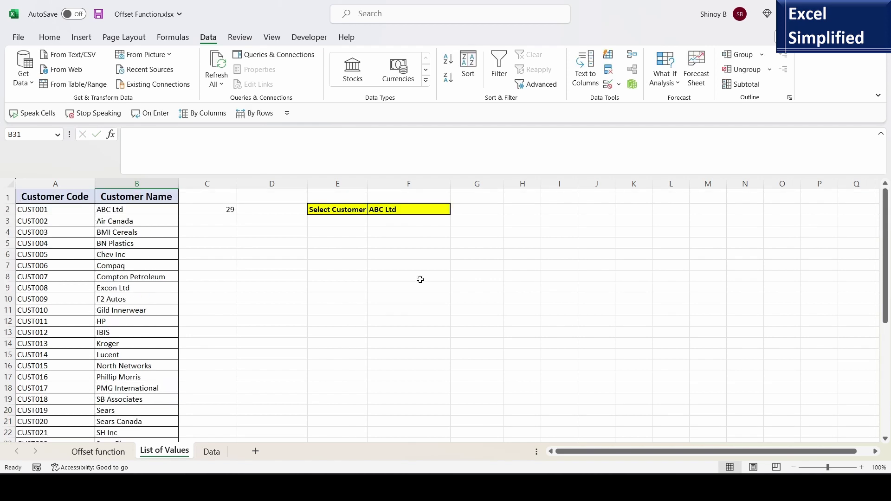
click(432, 210)
click(455, 211)
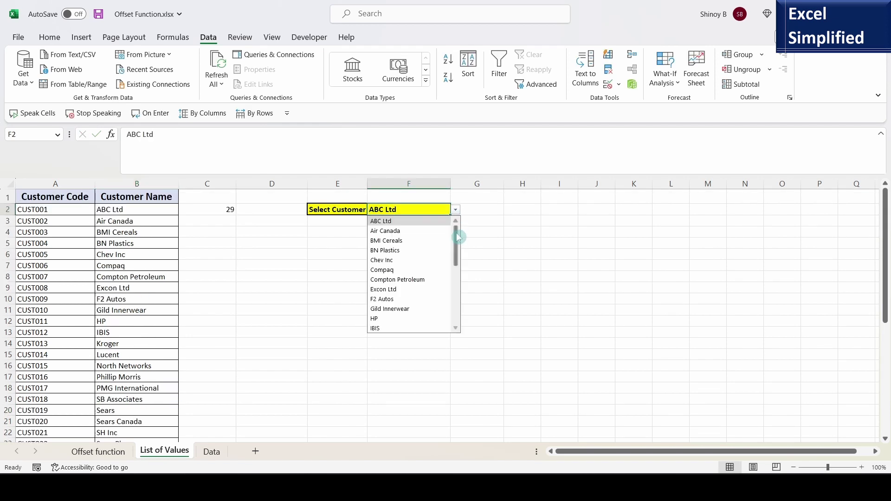
mouse_move(456, 232)
mouse_down()
mouse_move(455, 302)
mouse_move(456, 238)
mouse_up()
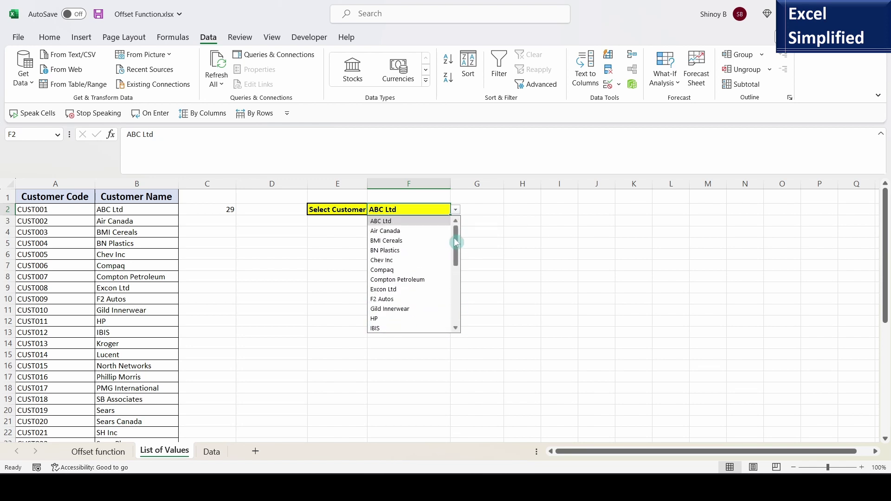
click(456, 211)
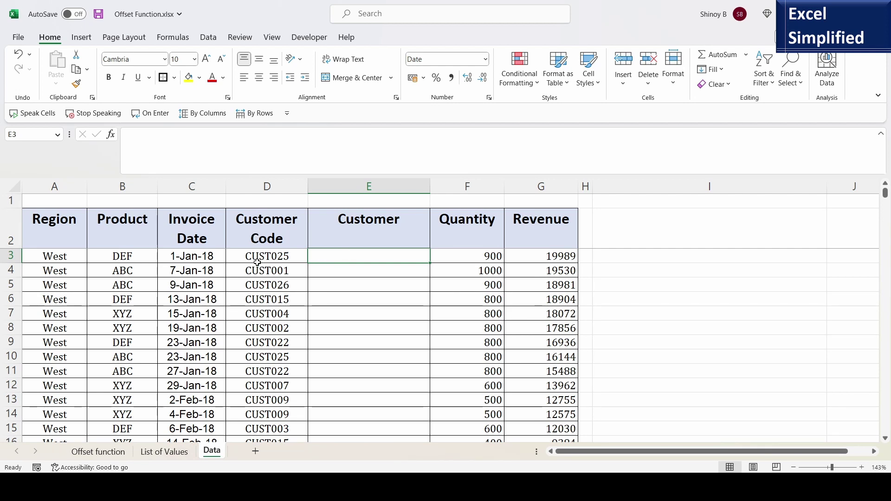
Step: Examine the customer codes in column D of the Data sheet beside the empty Customer column
drag(258, 263, 260, 328)
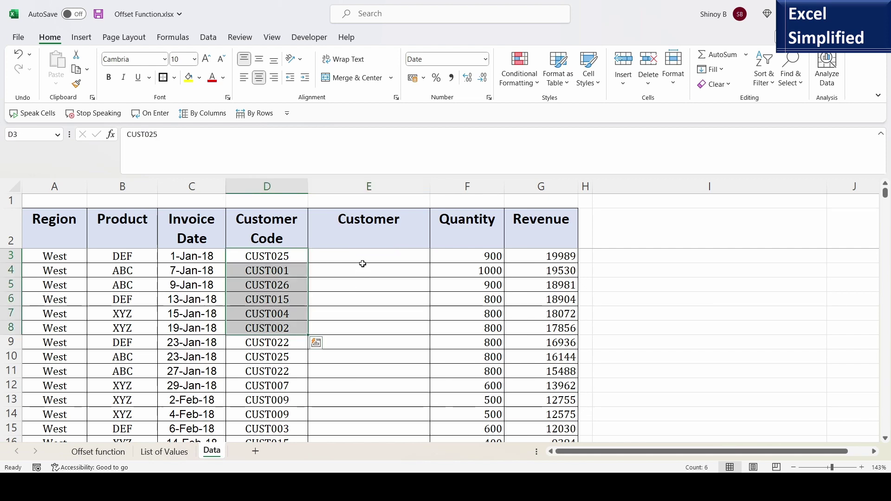
click(362, 263)
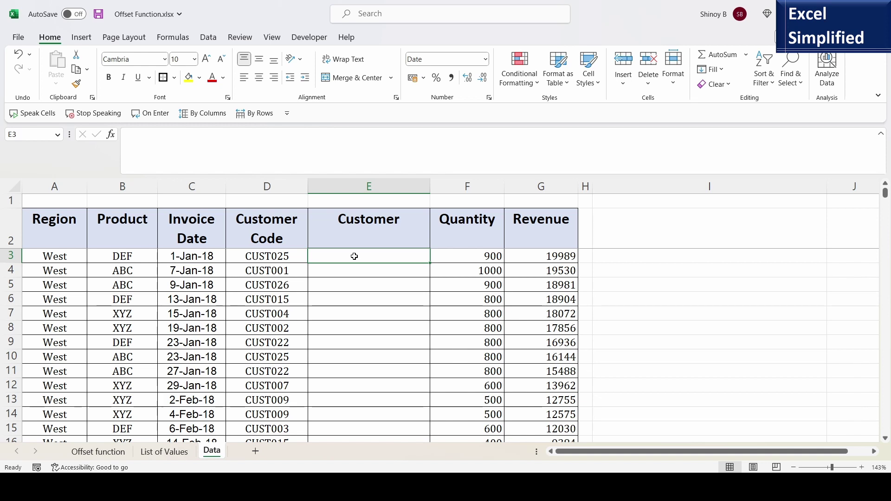
click(257, 258)
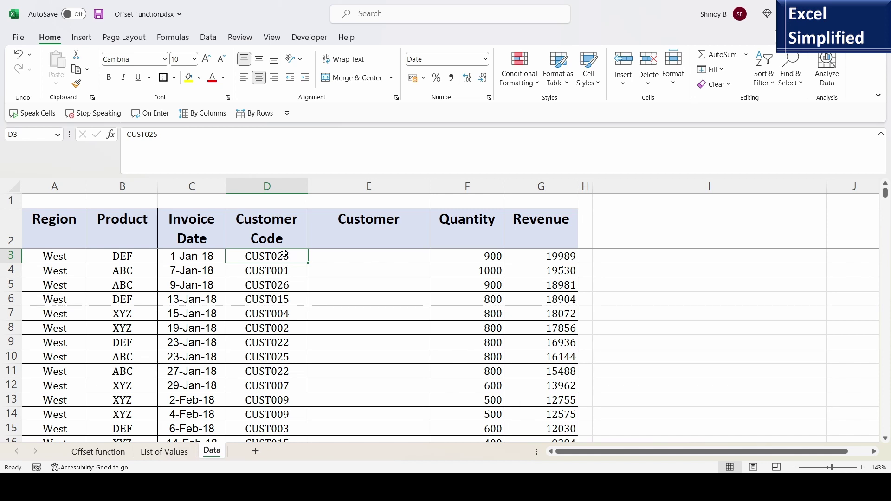
Step: Switch to the List of Values sheet and examine its Customer Code and Customer Name columns
click(163, 452)
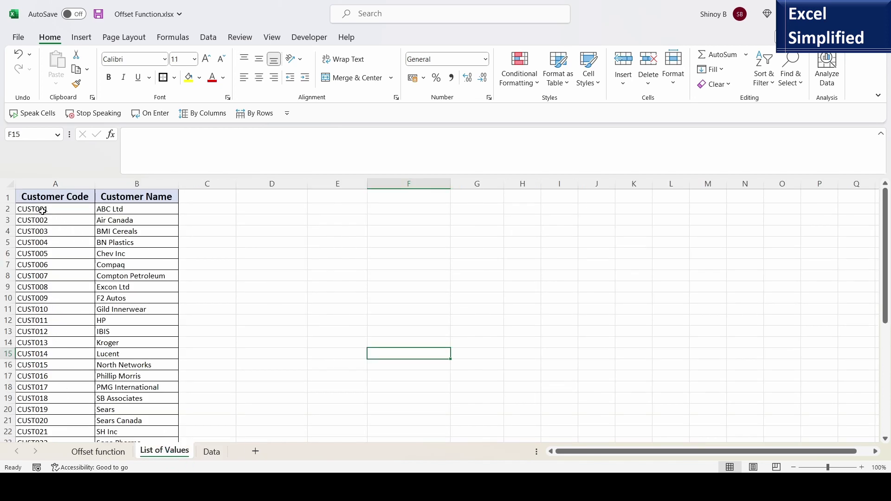
drag(42, 199, 135, 245)
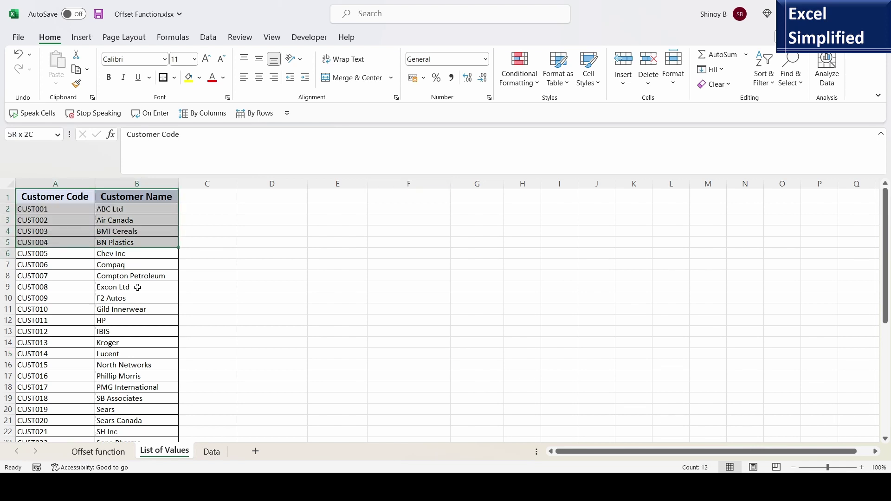
drag(137, 287, 137, 286)
key(Down)
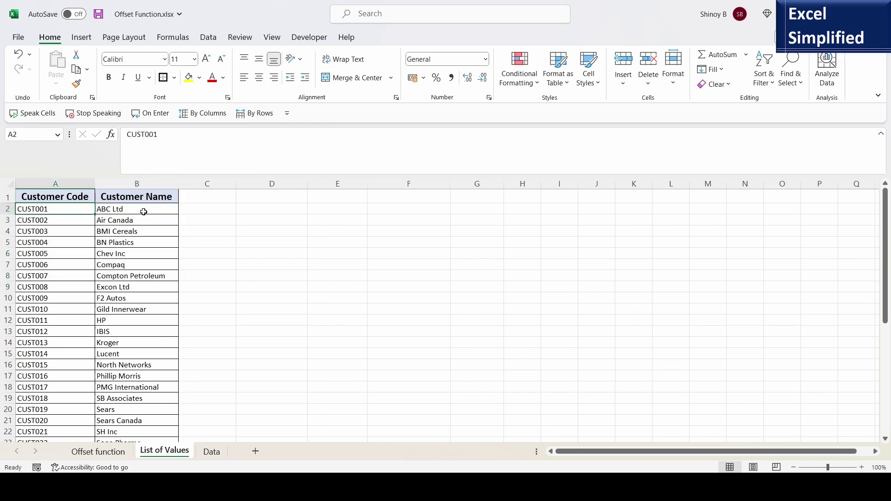
drag(141, 209, 158, 375)
click(139, 254)
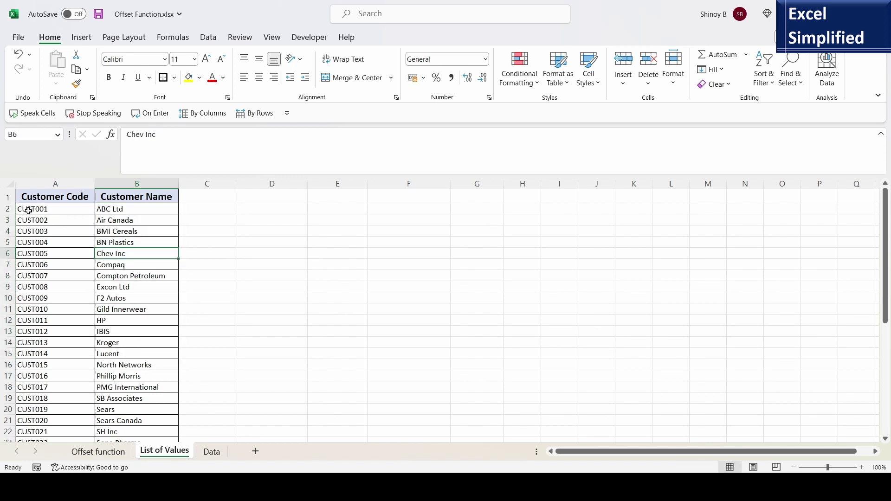
drag(28, 209, 150, 367)
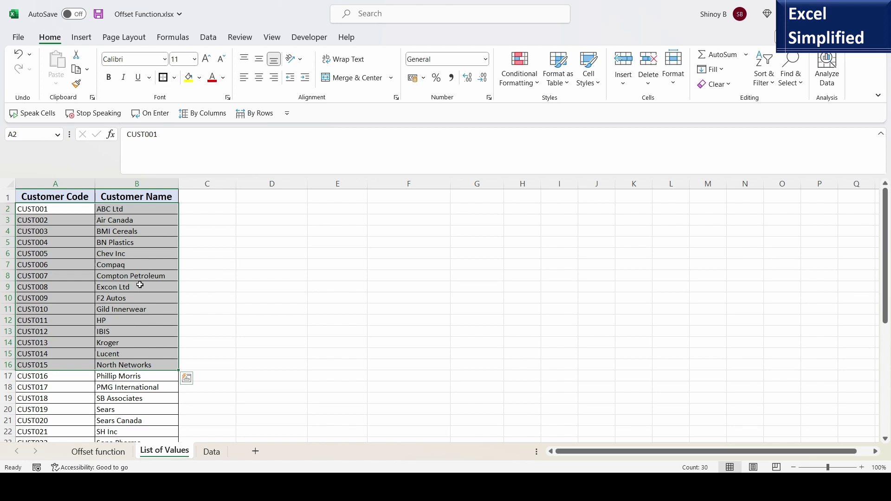
Step: With A2 as the active cell, start a new workbook-scoped defined name called CustDetails
click(57, 210)
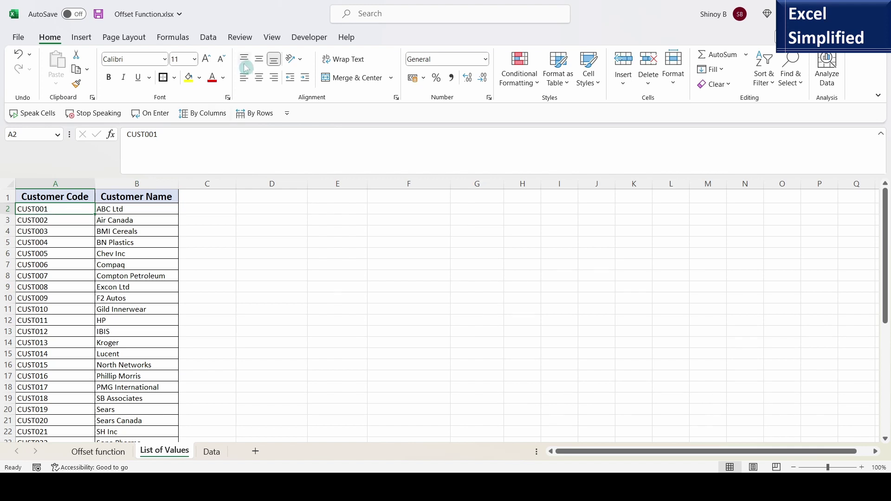
click(173, 39)
click(338, 86)
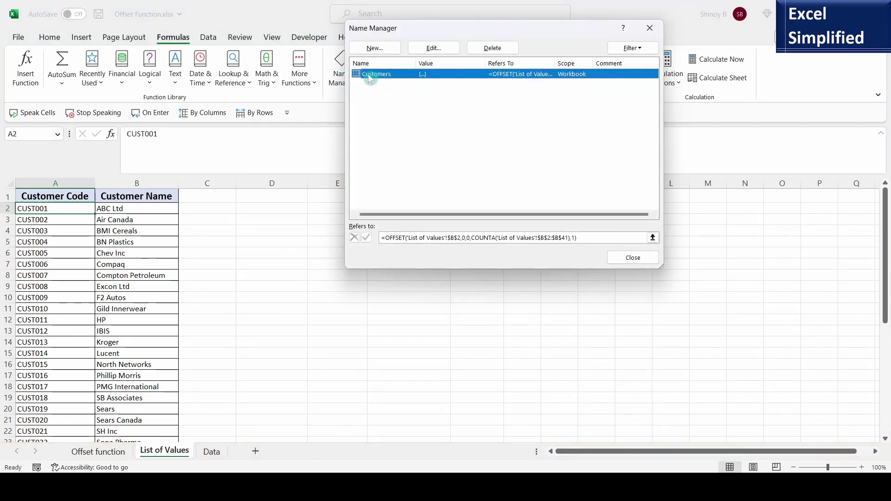
click(374, 48)
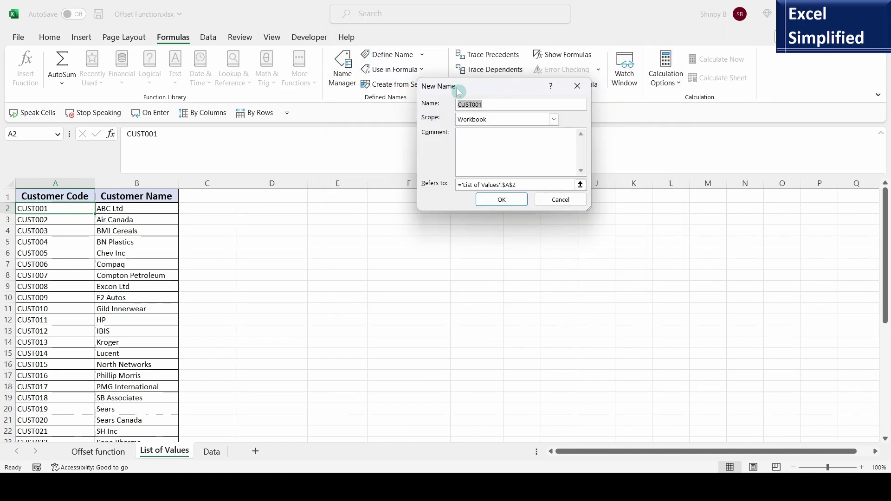
text(CustDetails)
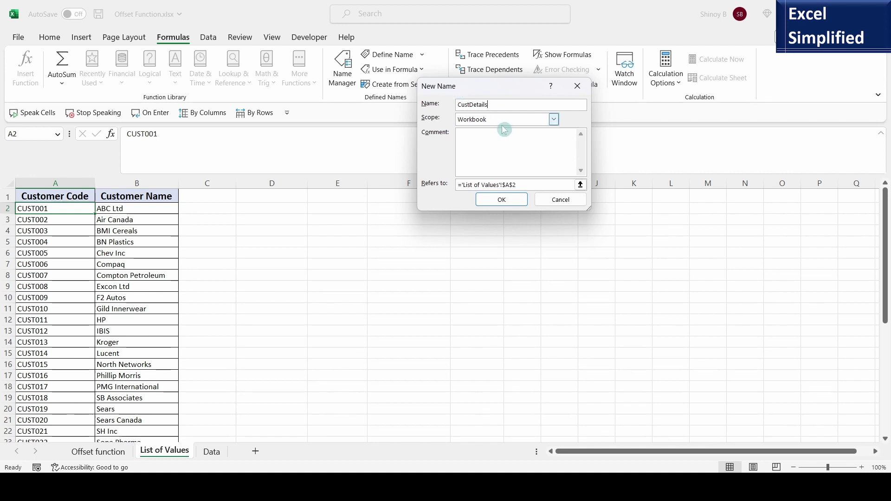
Step: Make CustDetails refer to =OFFSET('List of Values'!$A$2,0,0,COUNTA('List of Values'!$A$2:$A$41),2) and save the name
click(539, 187)
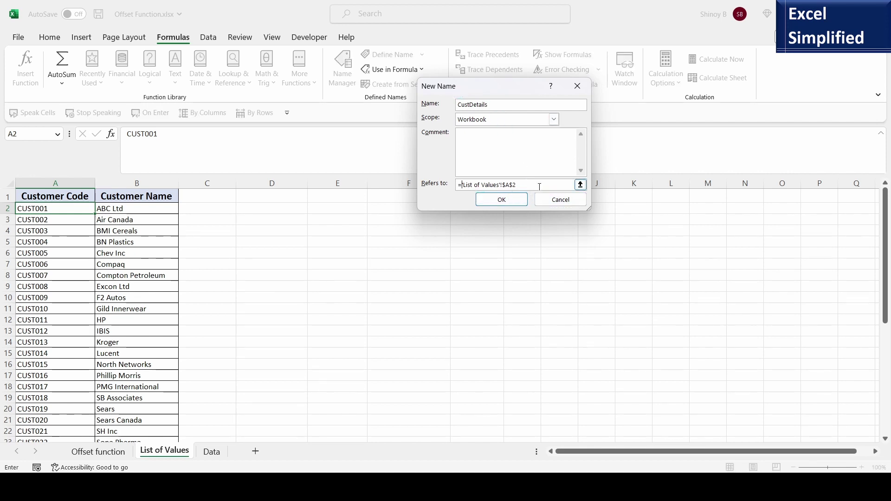
text(OFFSET)
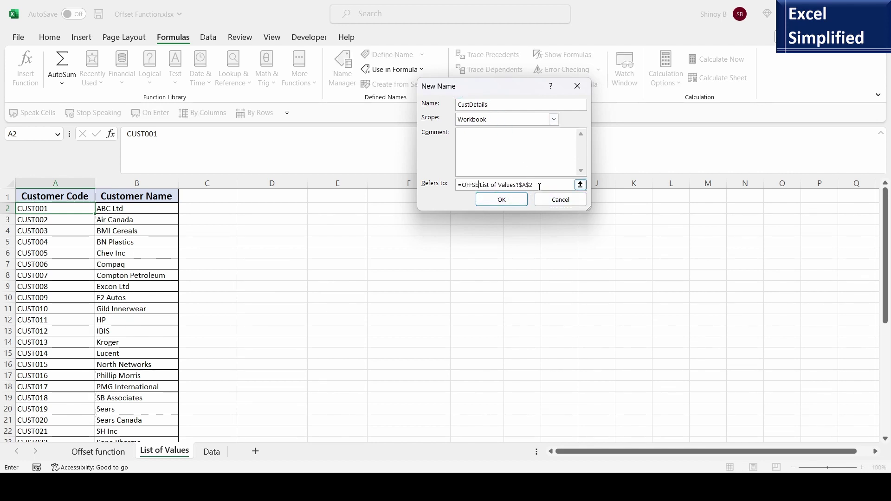
text(()
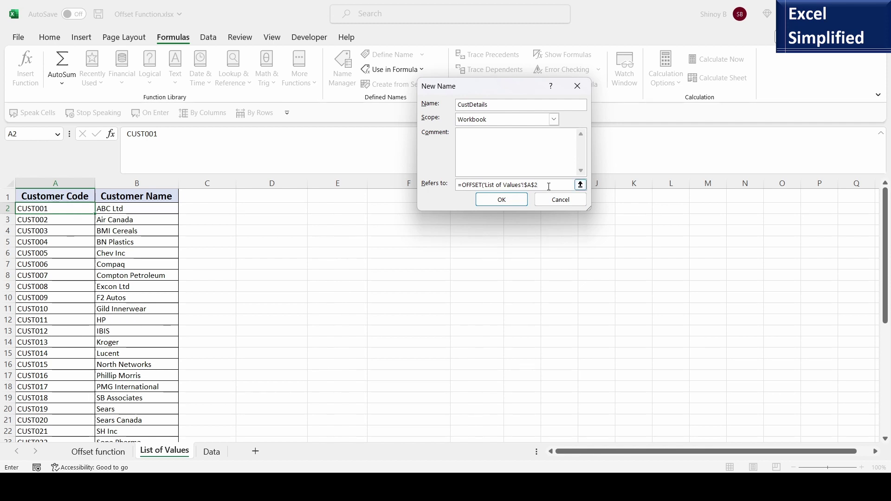
text(0,)
text(,)
text(()
drag(59, 210, 54, 441)
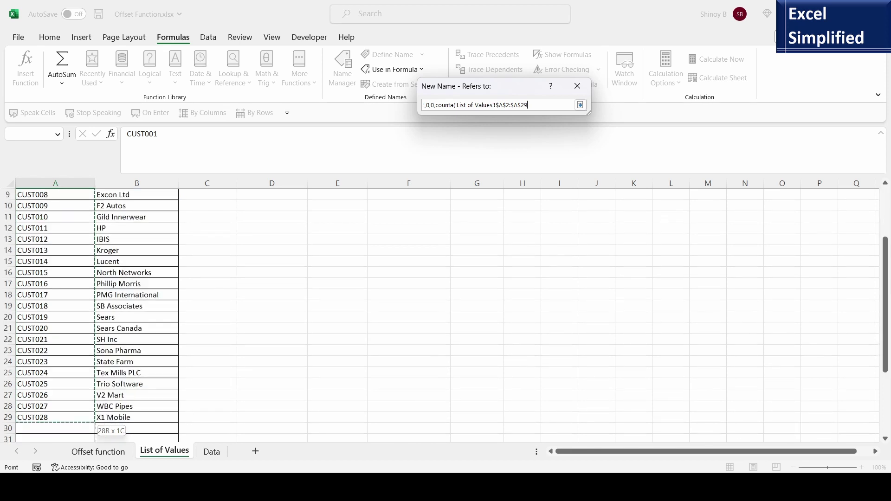
drag(38, 470, 55, 417)
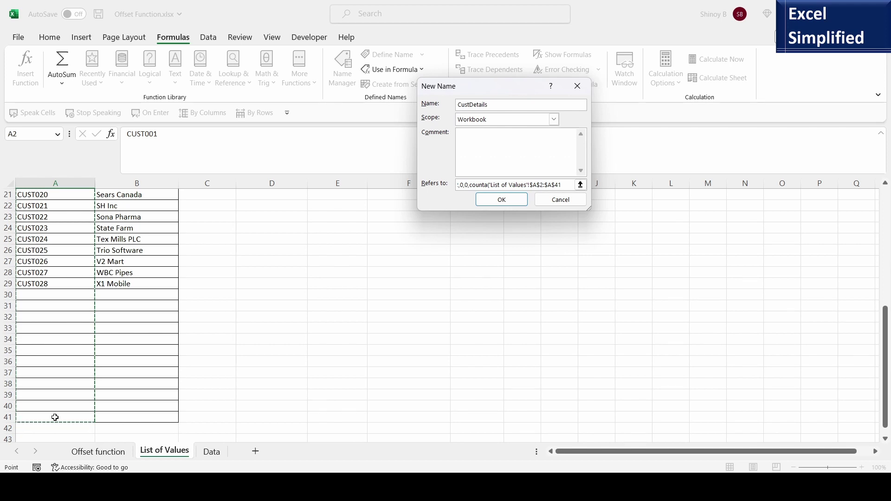
text(),2))
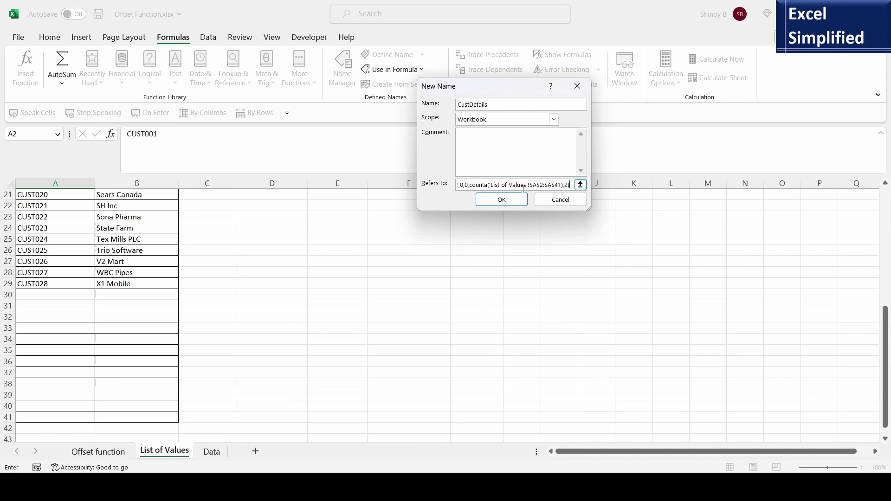
click(505, 203)
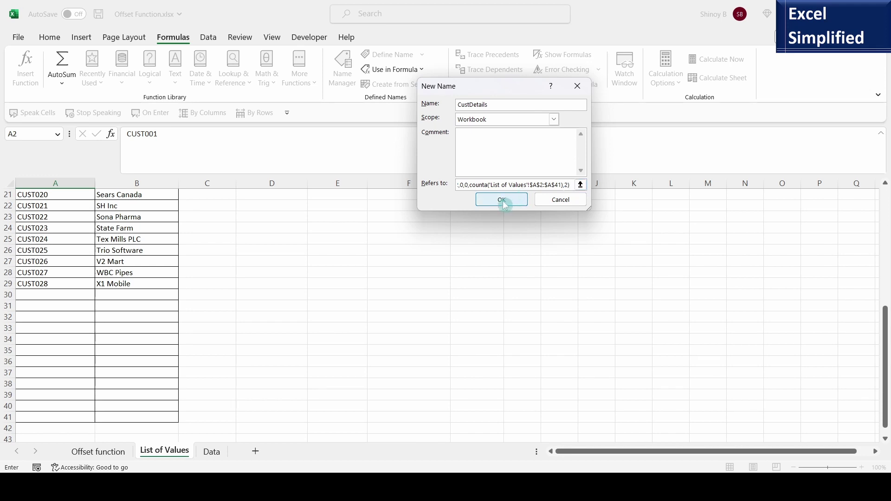
Step: Save the new CustDetails name and preview the range it refers to on the List of Values sheet
click(504, 203)
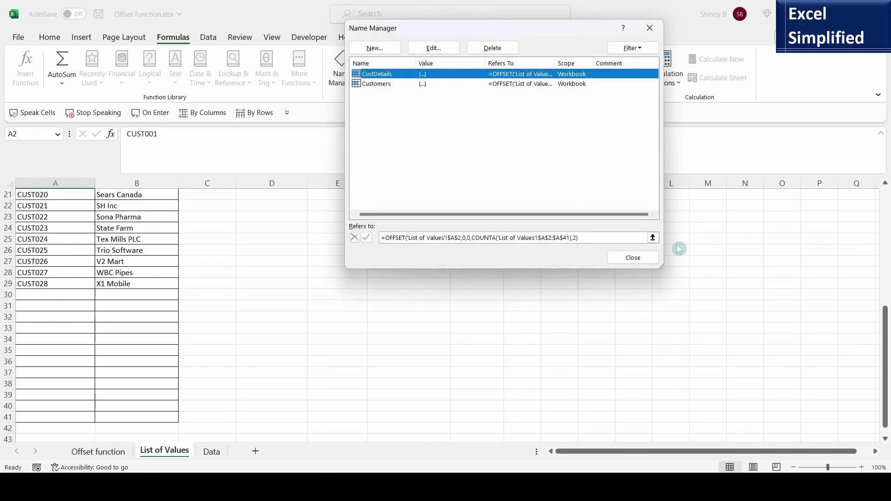
click(653, 239)
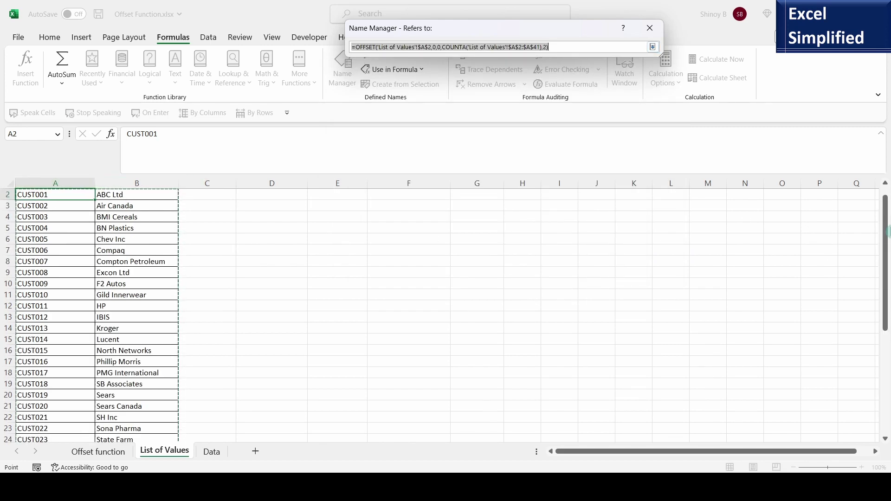
drag(885, 285, 886, 385)
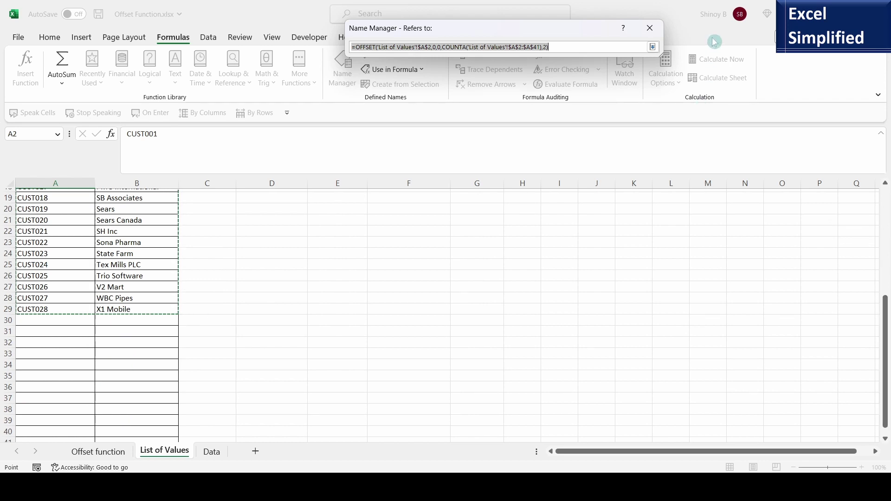
click(654, 47)
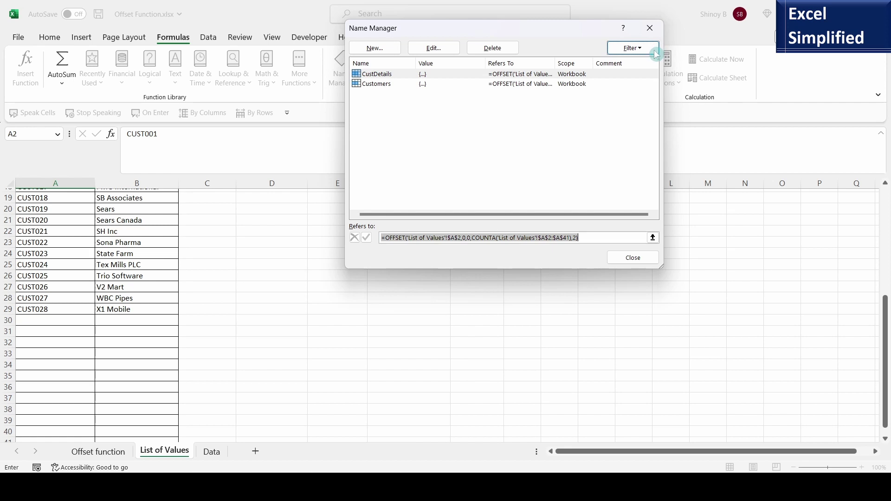
click(638, 257)
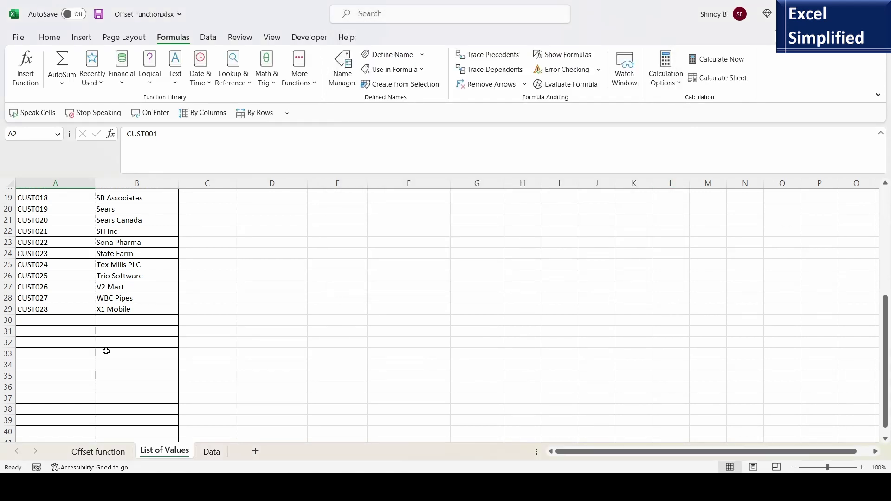
Step: Add a customer in row 30 by extending the code series from A29 to A30 and entering PQR Ltd in B30
click(56, 310)
drag(95, 314, 94, 325)
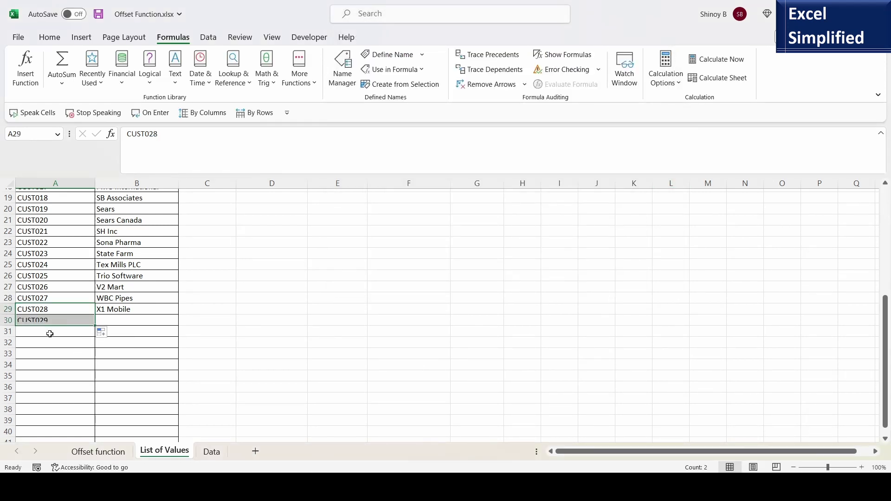
click(119, 323)
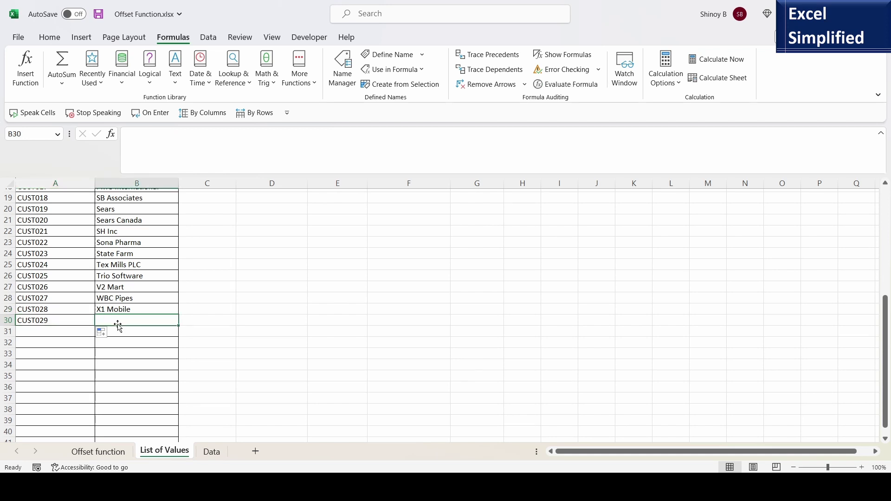
text(PQR Ltd)
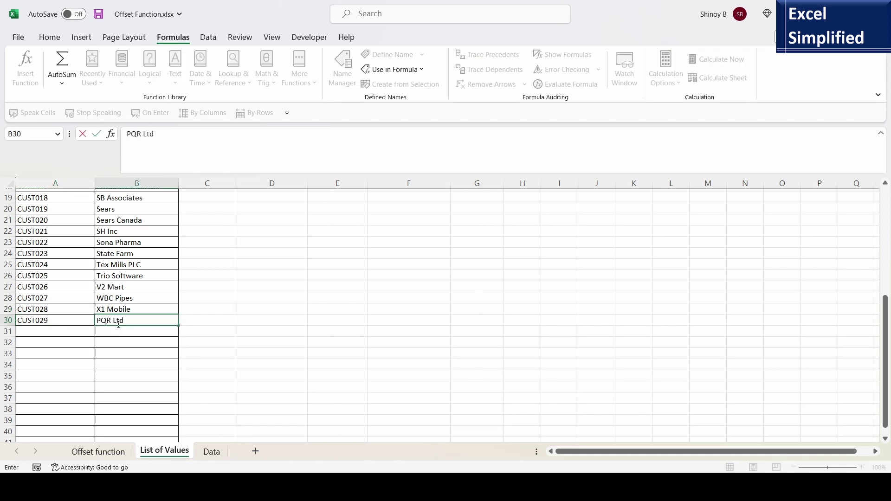
key(Return)
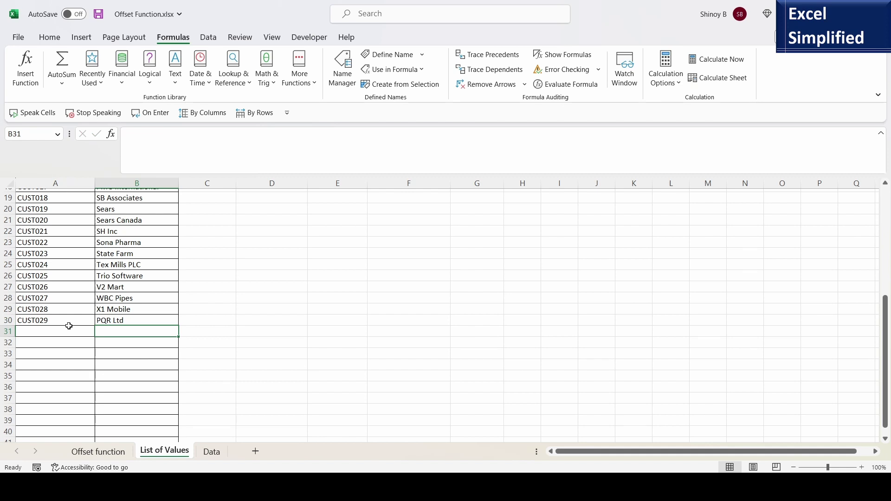
Step: Check in the Name Manager whether the CustDetails range covers the customer added in row 30
click(35, 321)
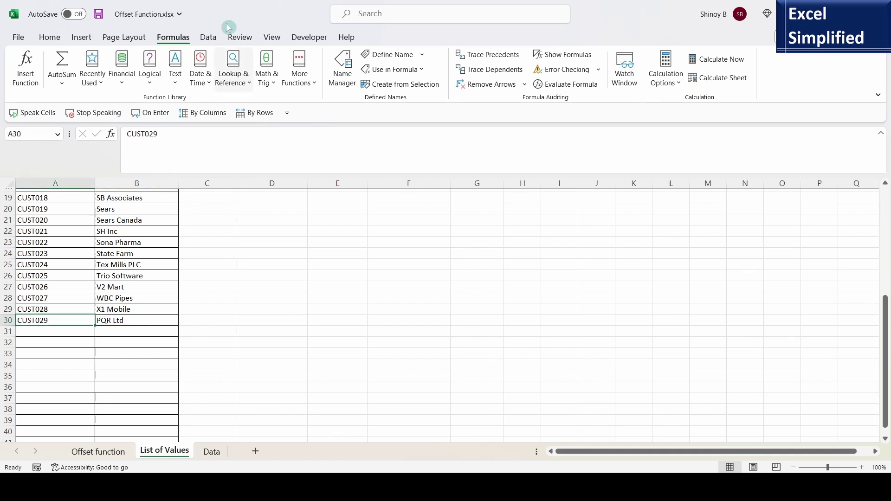
click(342, 70)
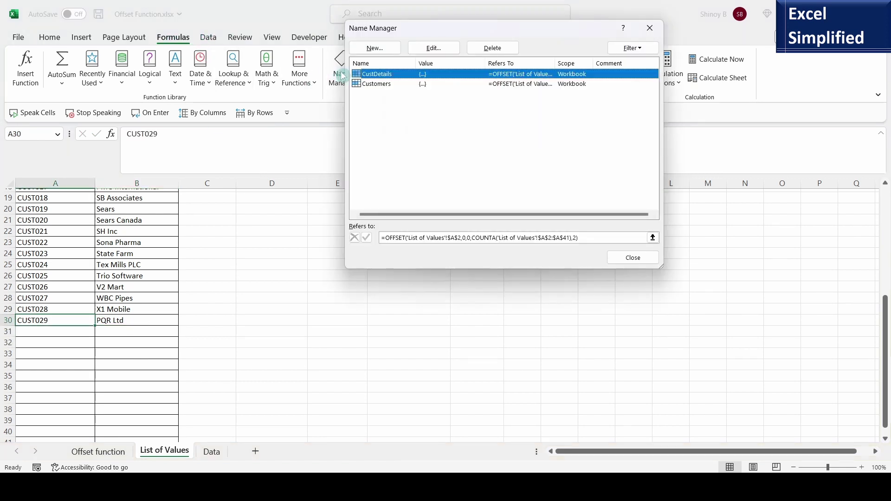
click(656, 238)
scroll(274, 325, down, 7)
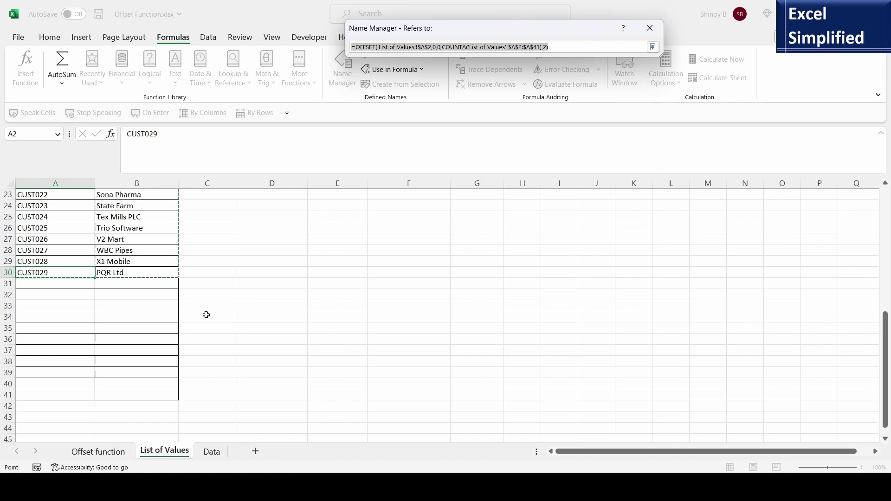
click(652, 47)
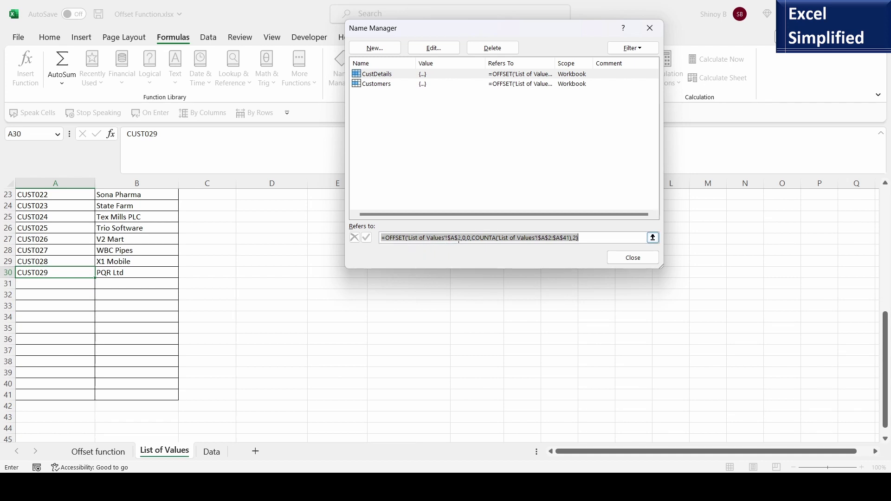
click(640, 263)
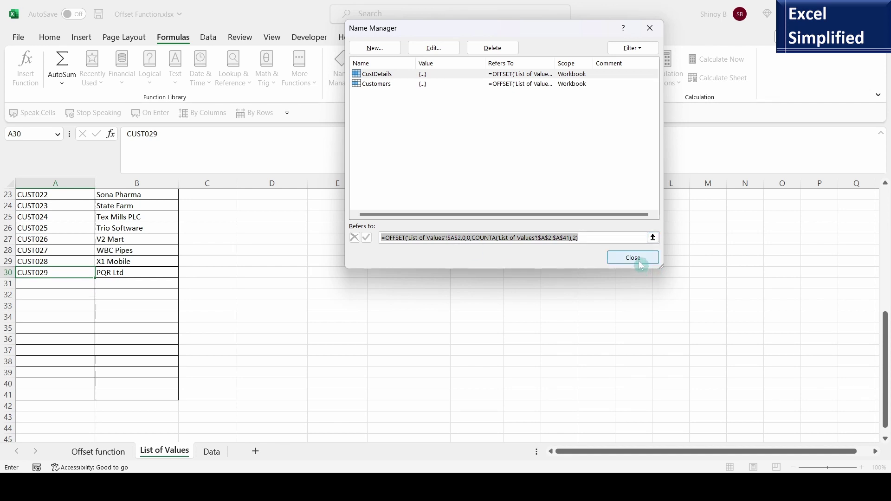
click(632, 258)
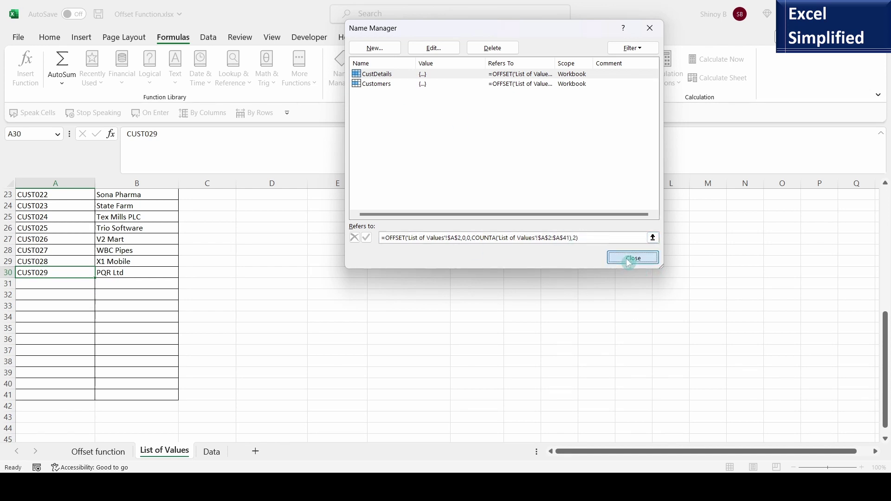
Step: On the Data sheet, start a VLOOKUP formula in E3 with D3 as the lookup value
click(211, 452)
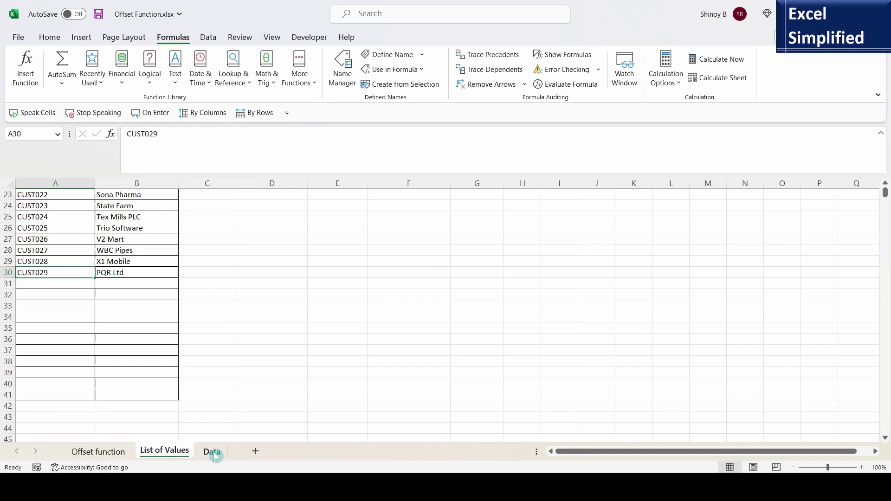
click(392, 257)
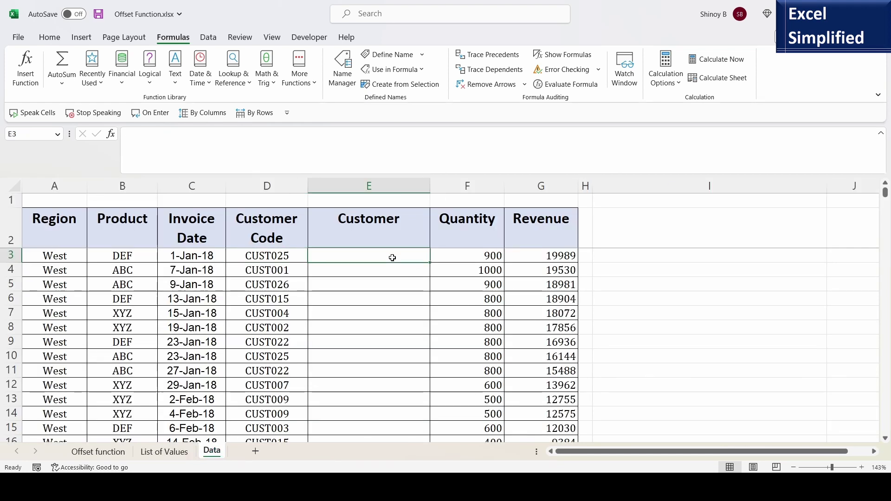
text(=)
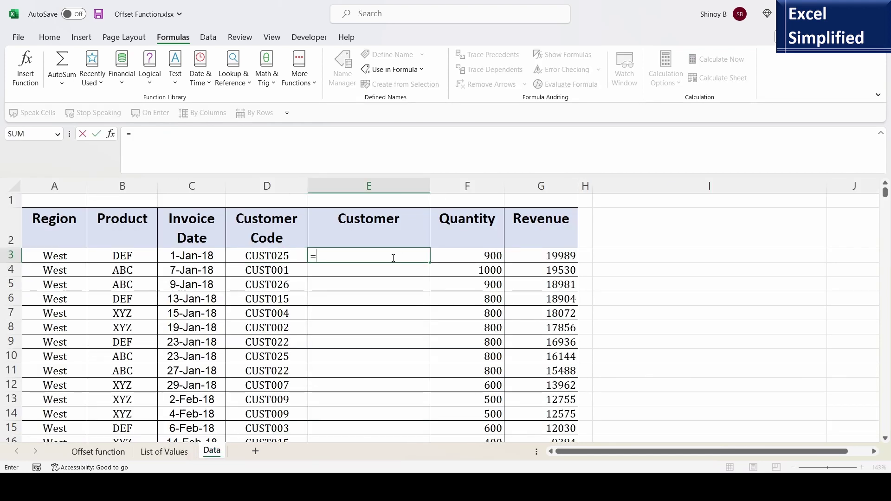
text(vlookup)
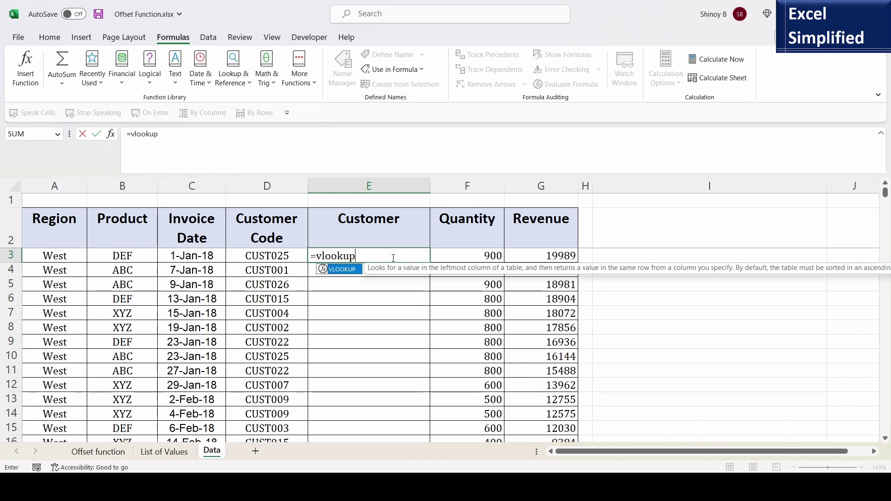
double_click(354, 273)
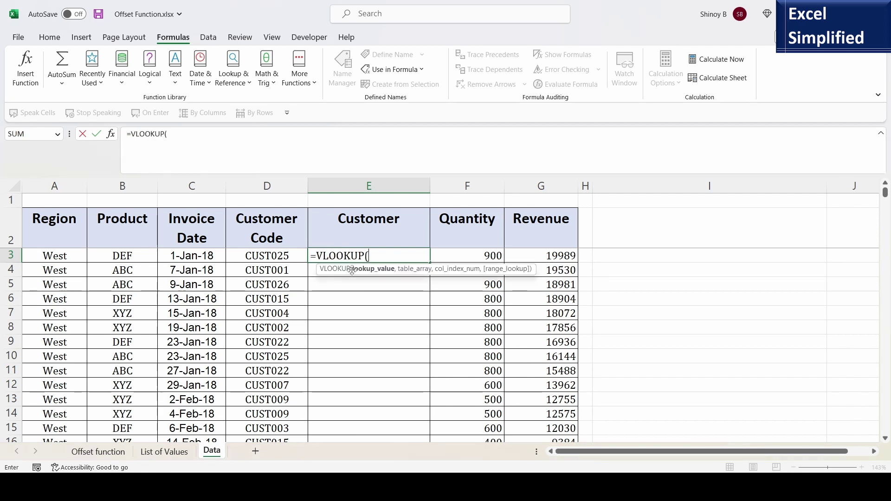
click(274, 259)
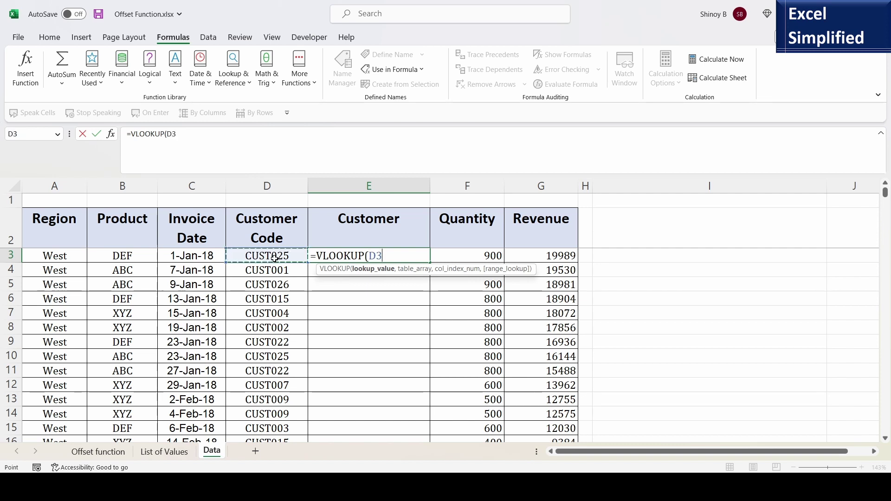
text(,)
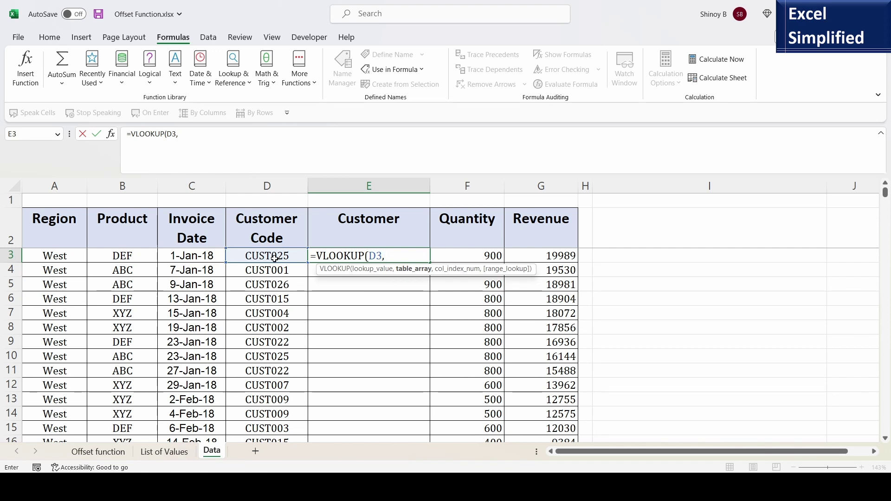
Step: Complete the E3 formula as =VLOOKUP(D3,CustDetails,2,FALSE), inserting CustDetails from the defined names
key(F3)
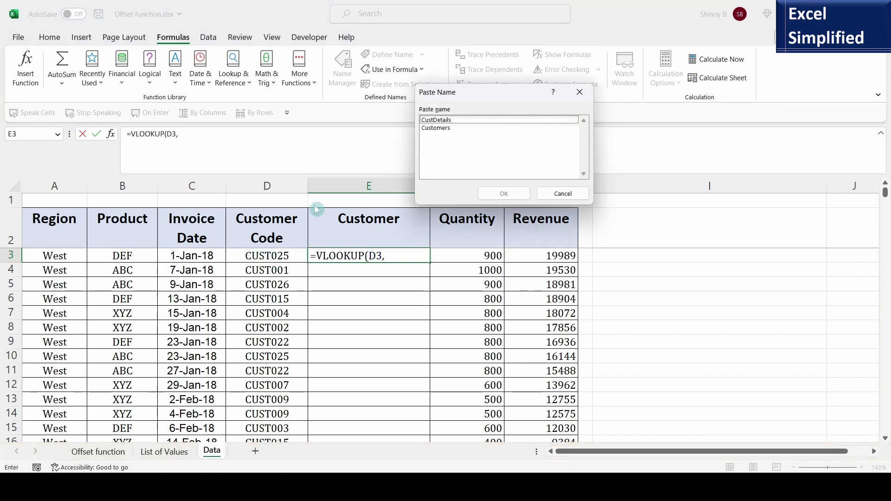
click(436, 122)
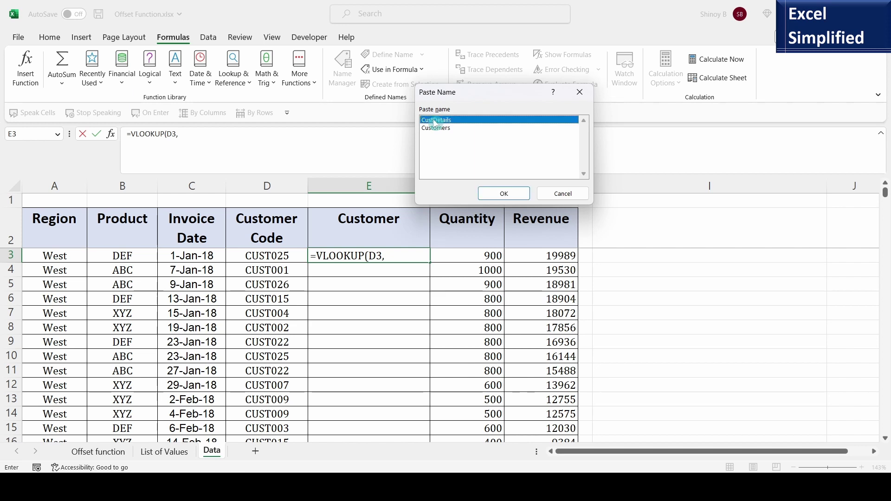
click(496, 198)
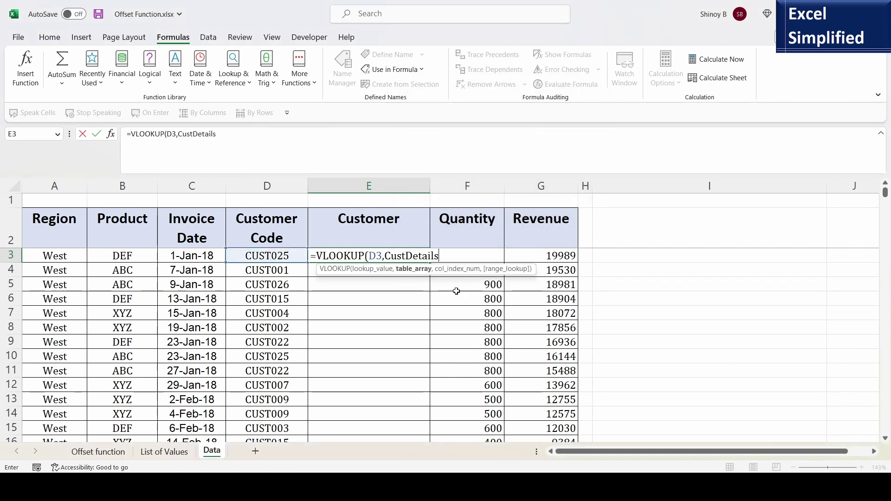
text(,)
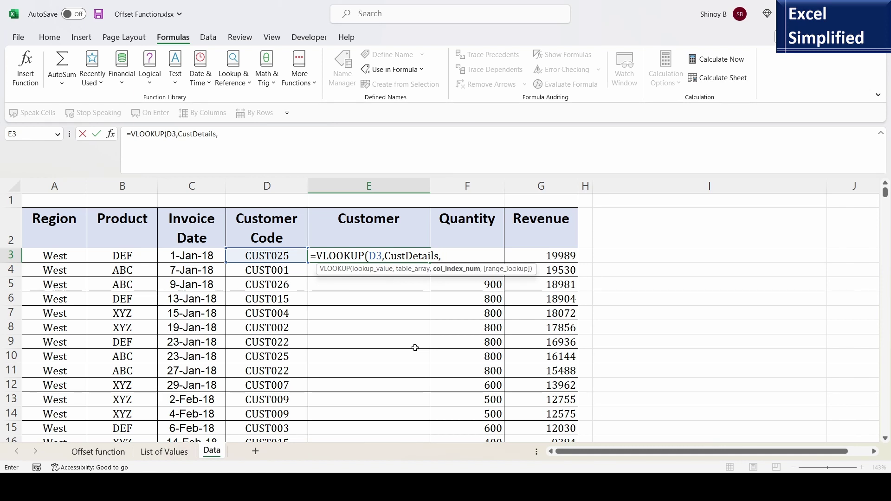
text(2,)
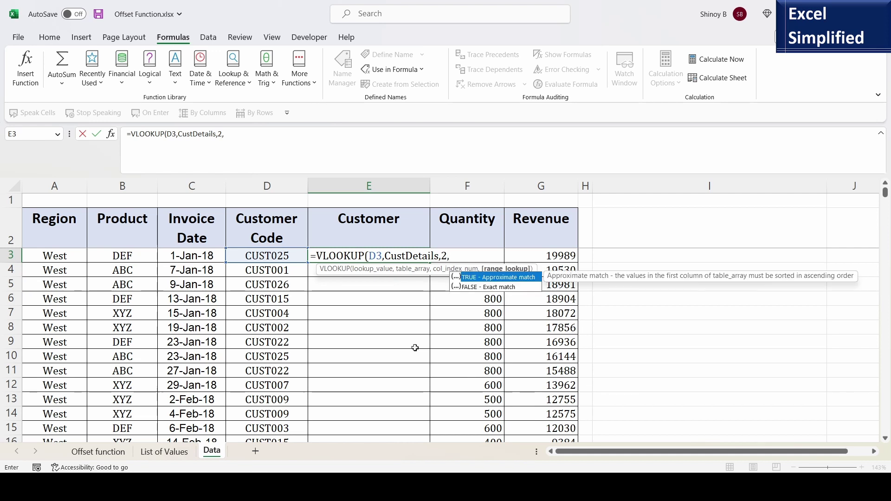
double_click(495, 288)
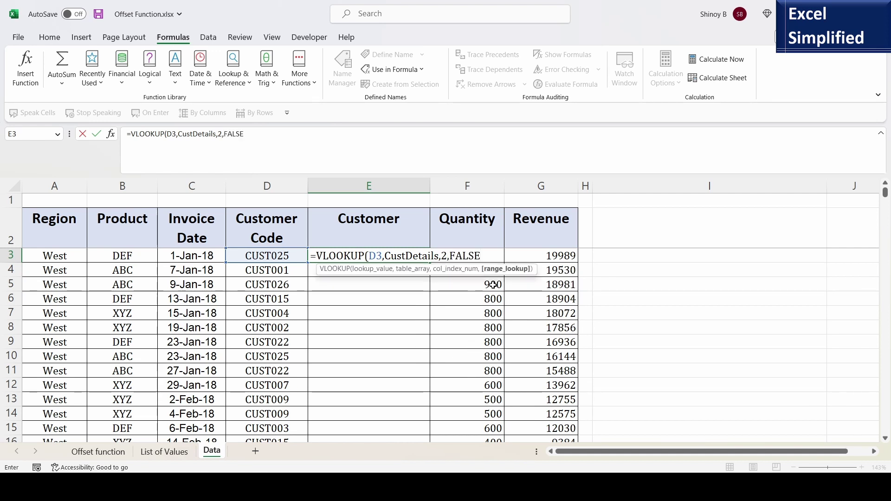
text())
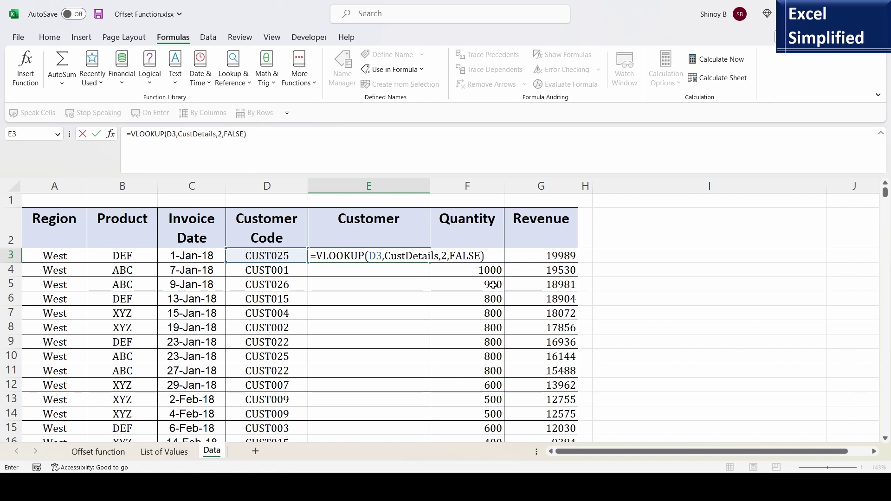
key(Return)
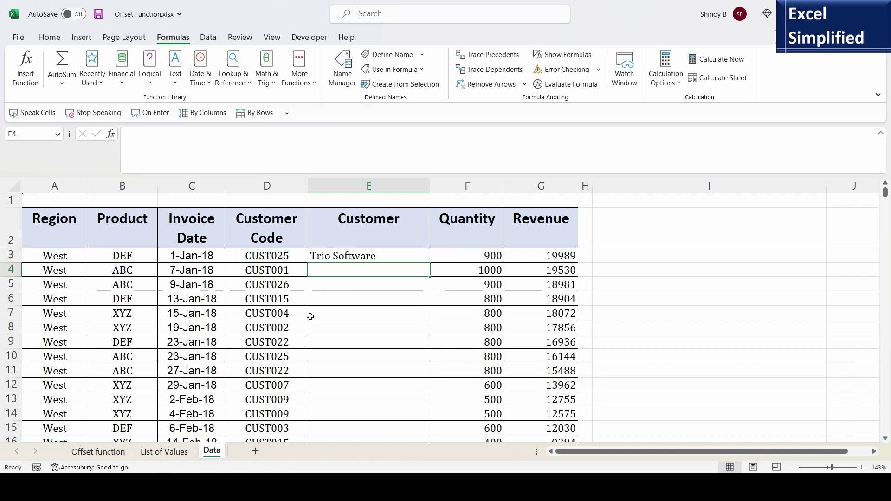
Step: Fill the E3 VLOOKUP formula down the whole Customer column and review the filled rows
click(344, 257)
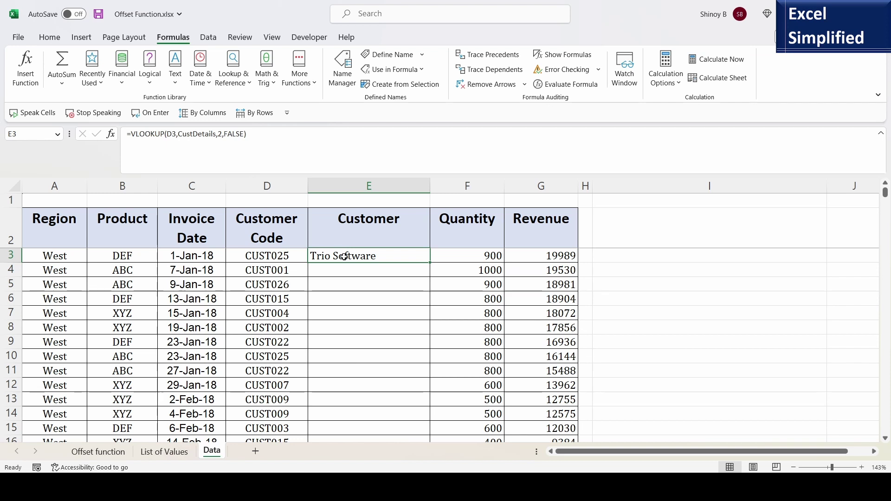
click(279, 257)
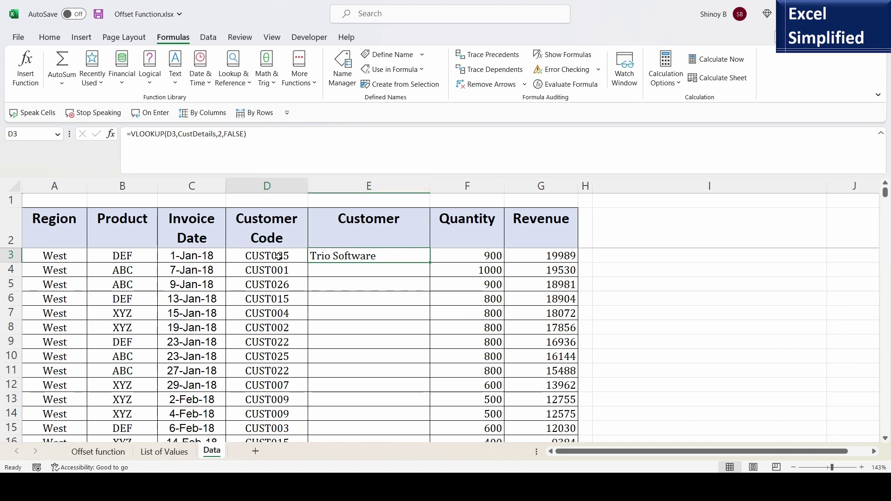
click(349, 256)
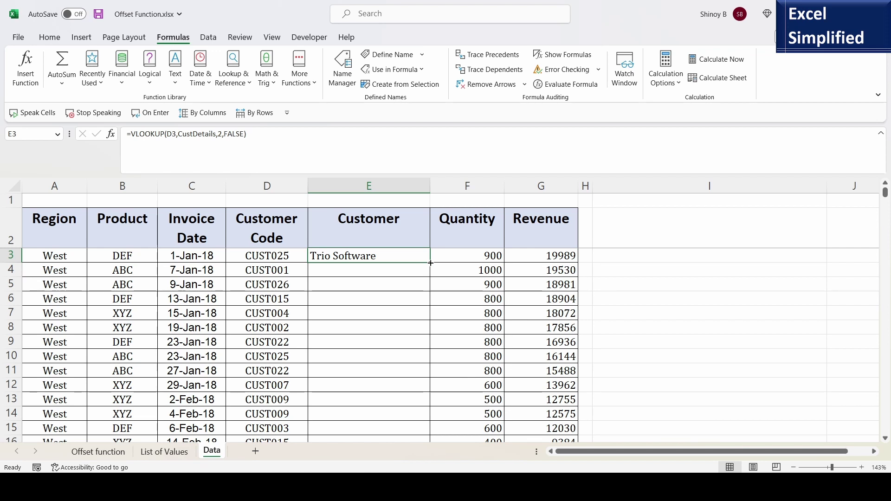
drag(430, 264, 430, 263)
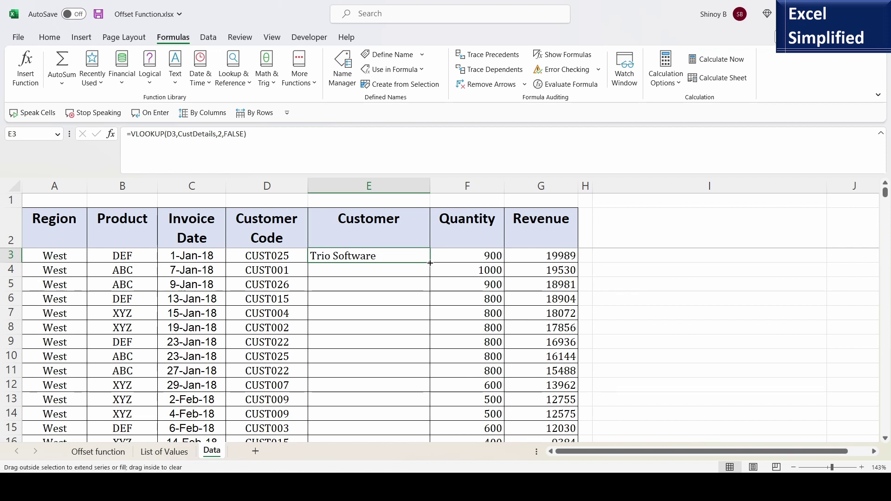
double_click(430, 264)
scroll(418, 295, down, 20)
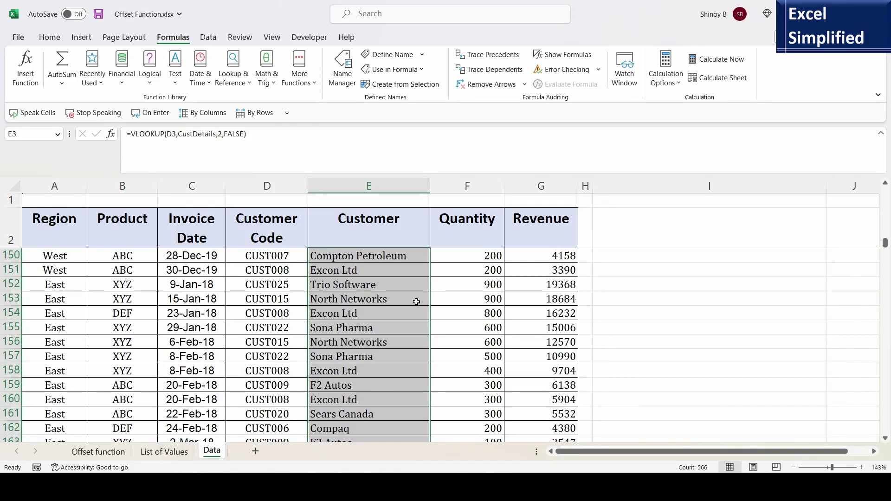
Step: On the List of Values sheet, add a customer in row 31, extending the code series from A30 and entering UVW Ltd as the name
drag(885, 243, 885, 184)
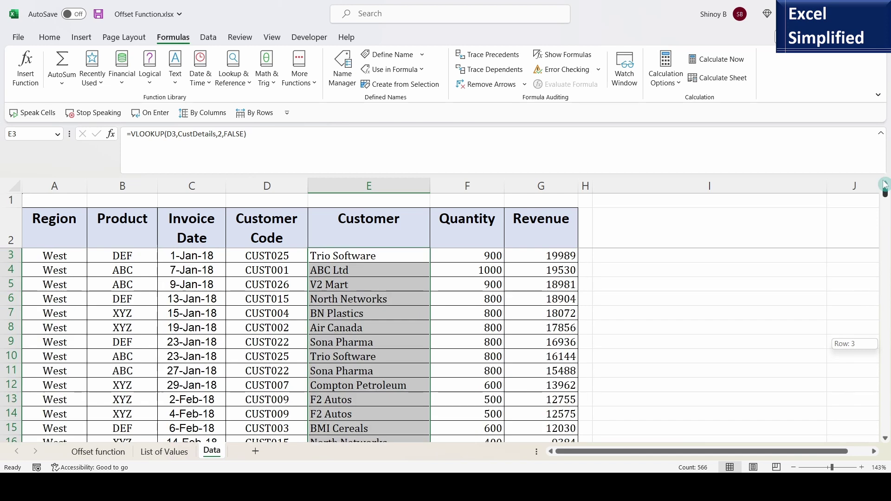
key(Left)
click(170, 453)
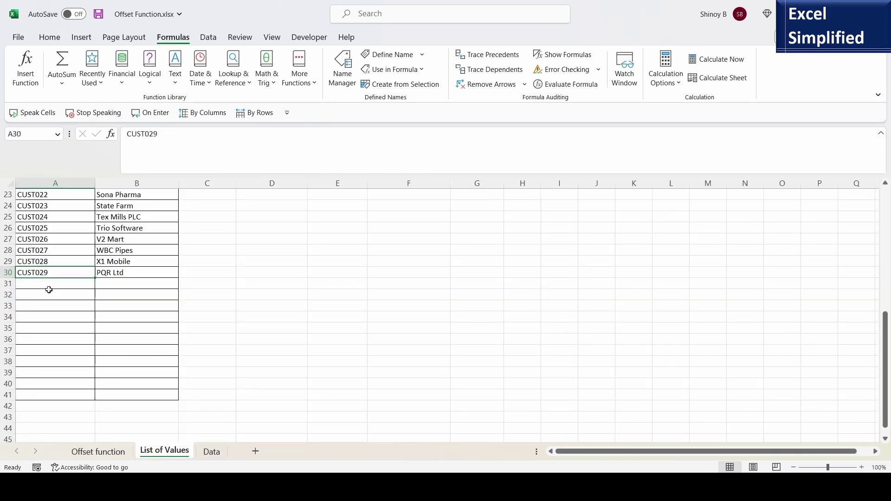
drag(94, 281, 91, 287)
click(148, 284)
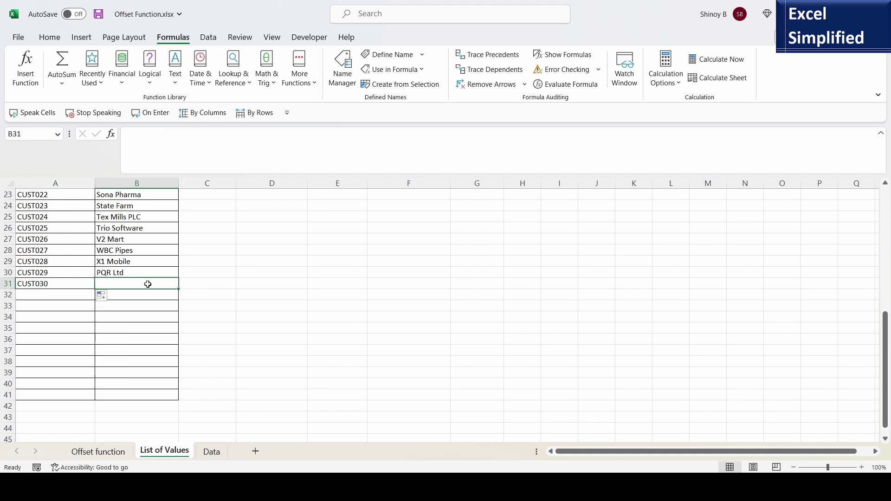
text(UVW Ltd)
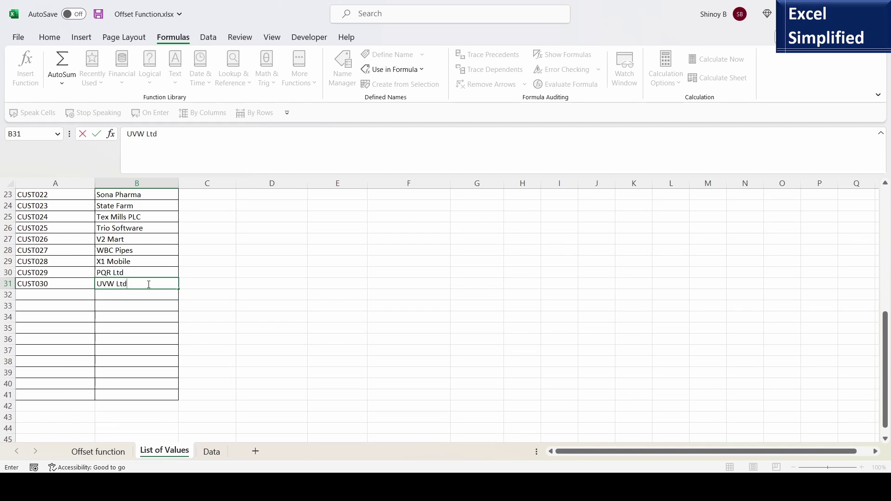
key(Return)
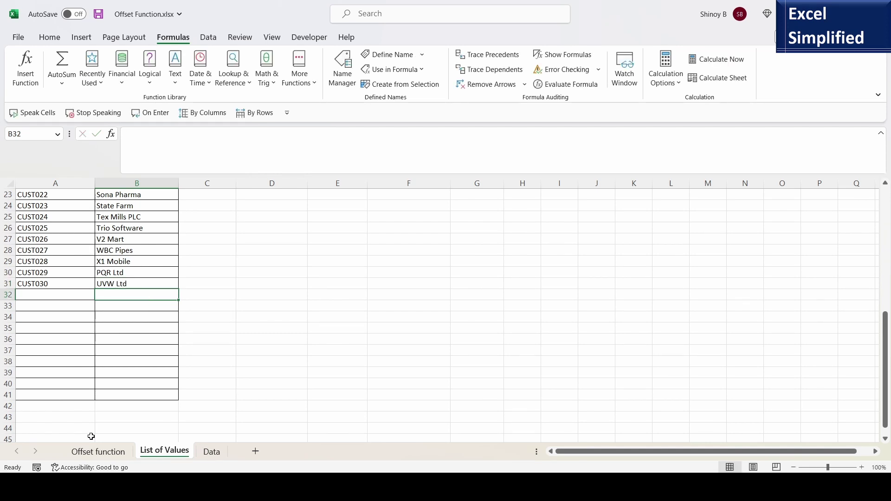
Step: On the Data sheet, change the customer code in D3 to the code just added for UVW Ltd
click(184, 453)
click(212, 452)
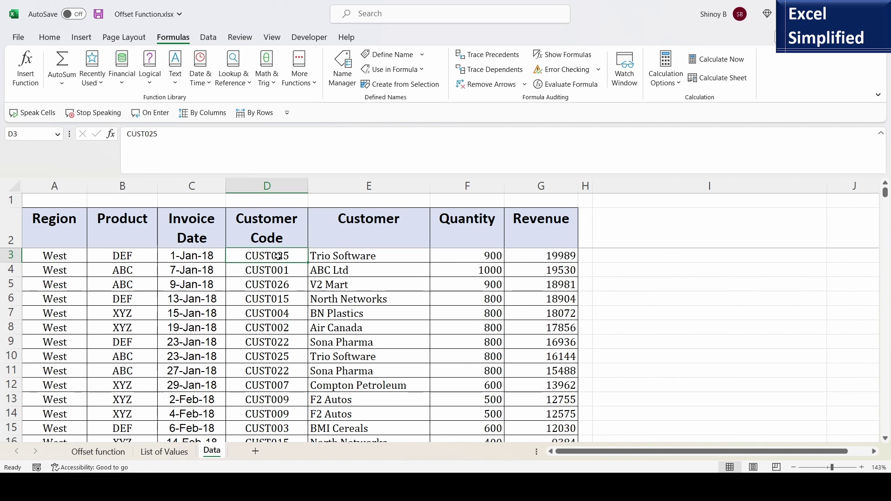
click(162, 139)
key(BackSpace)
key(BackSpace)
text(30)
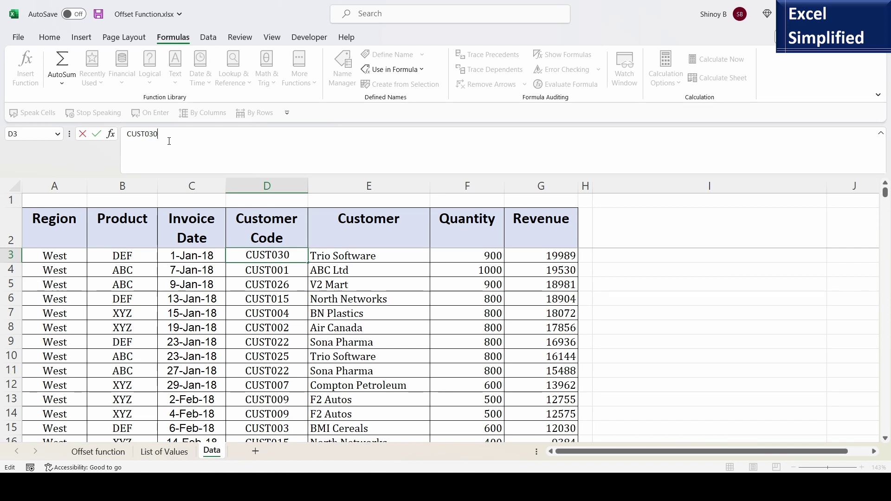
key(Return)
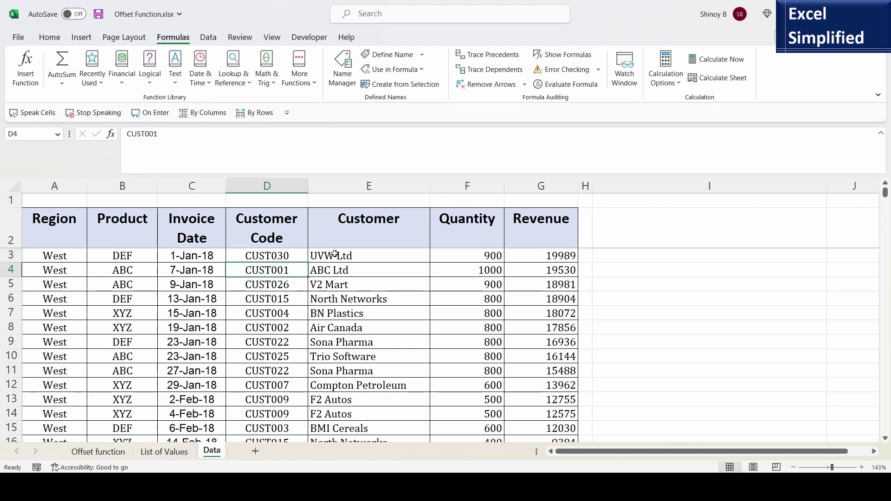
Step: Check the E3 VLOOKUP result on the Data sheet against the row 31 customer on the List of Values sheet
click(384, 255)
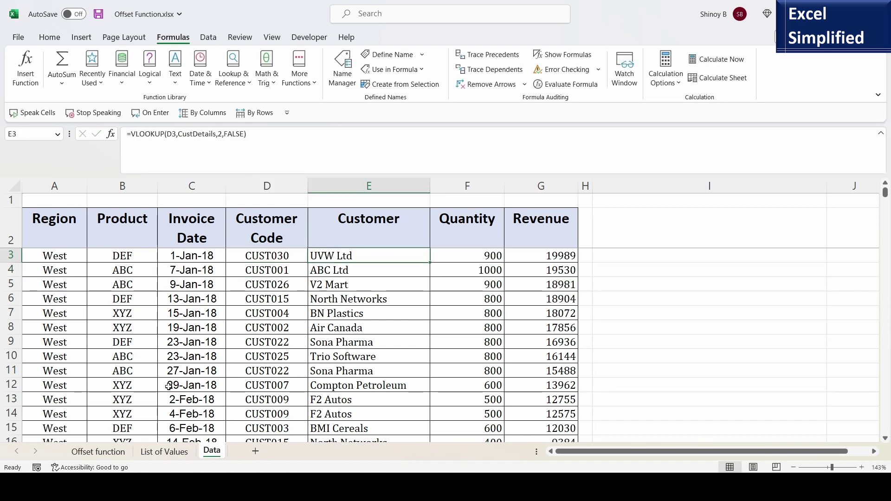
click(176, 457)
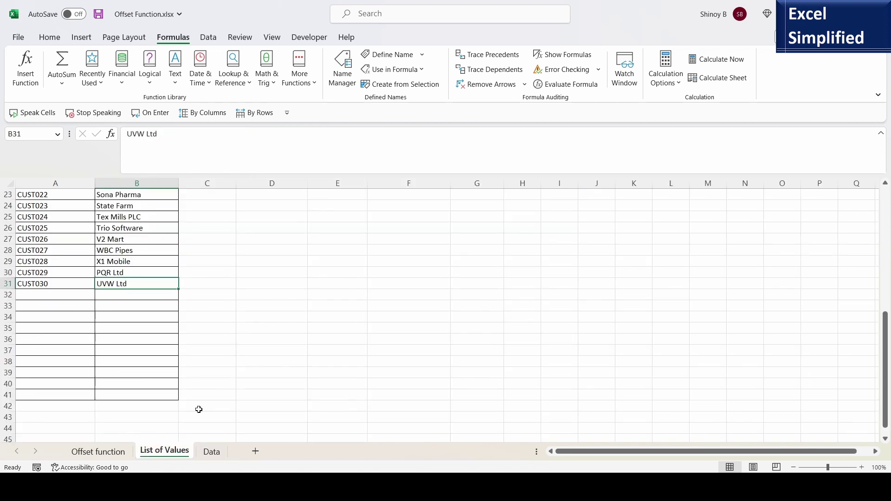
click(212, 452)
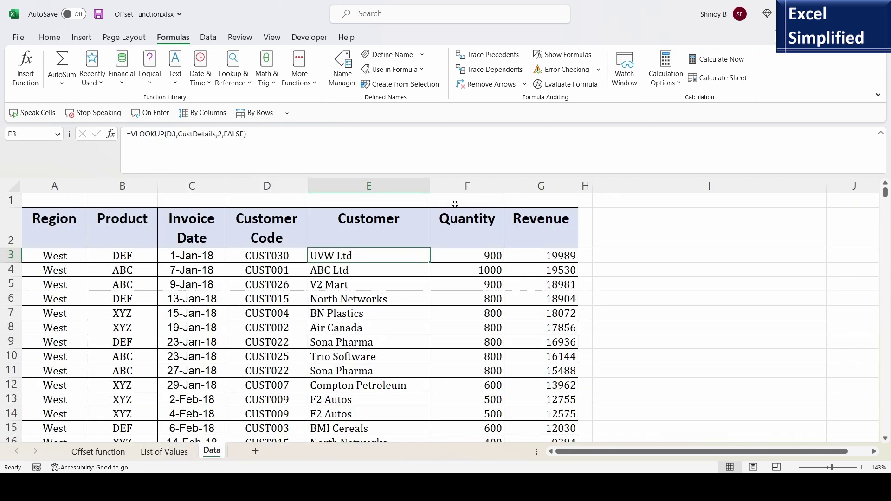